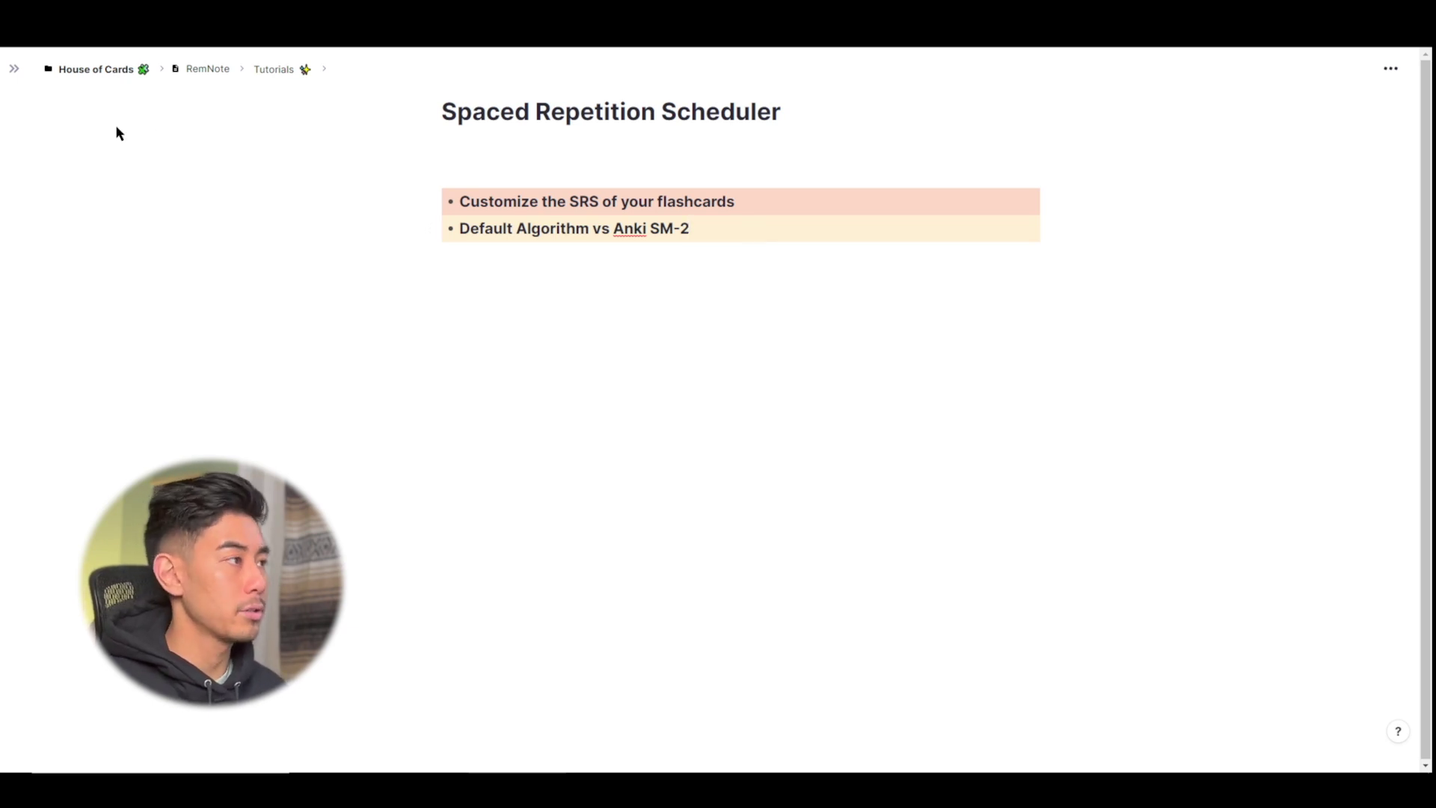
Open Settings > Custom Schedulers and switch the Global Default Scheduler type from Anki SM-2 to Default
mouse_move(14, 71)
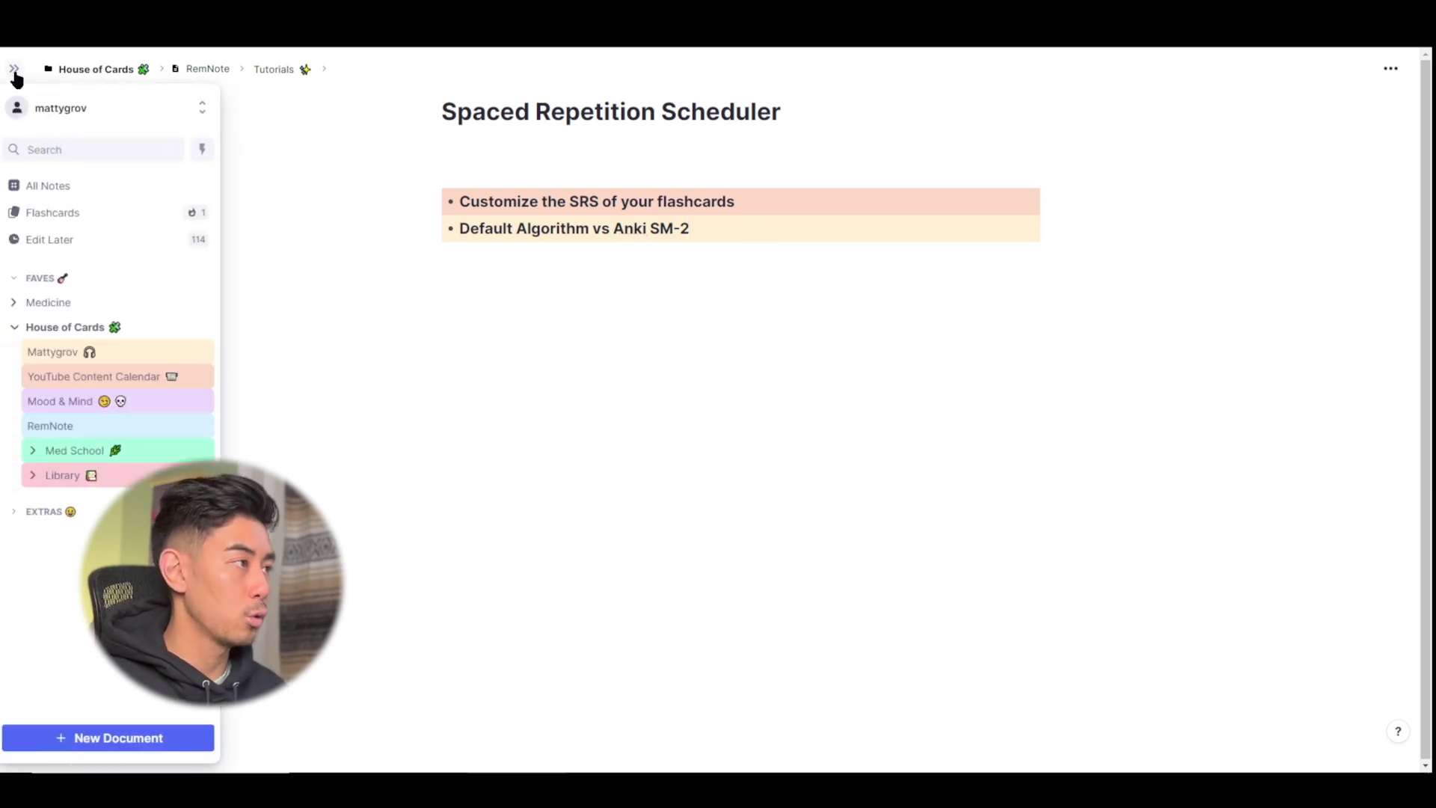
click(54, 112)
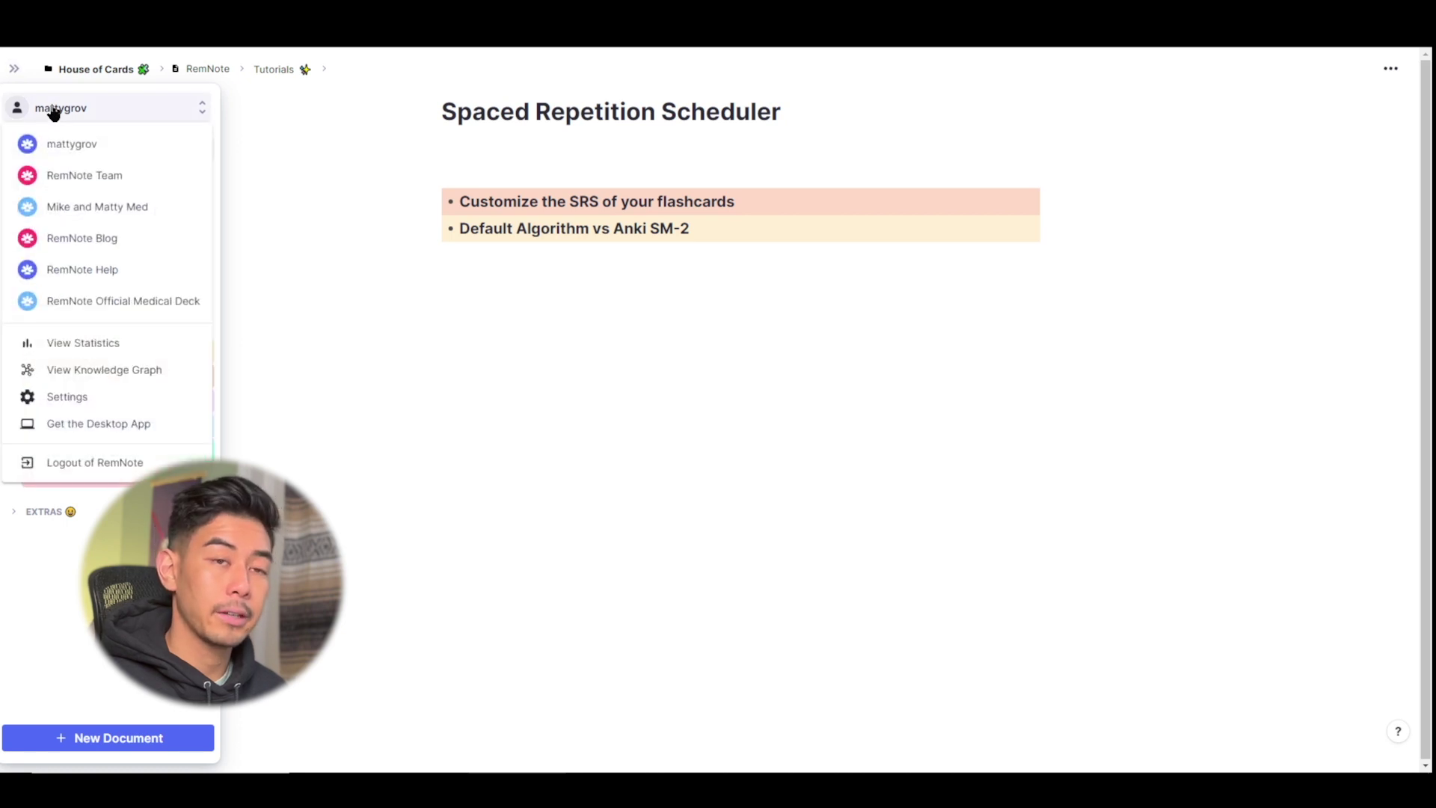
click(62, 398)
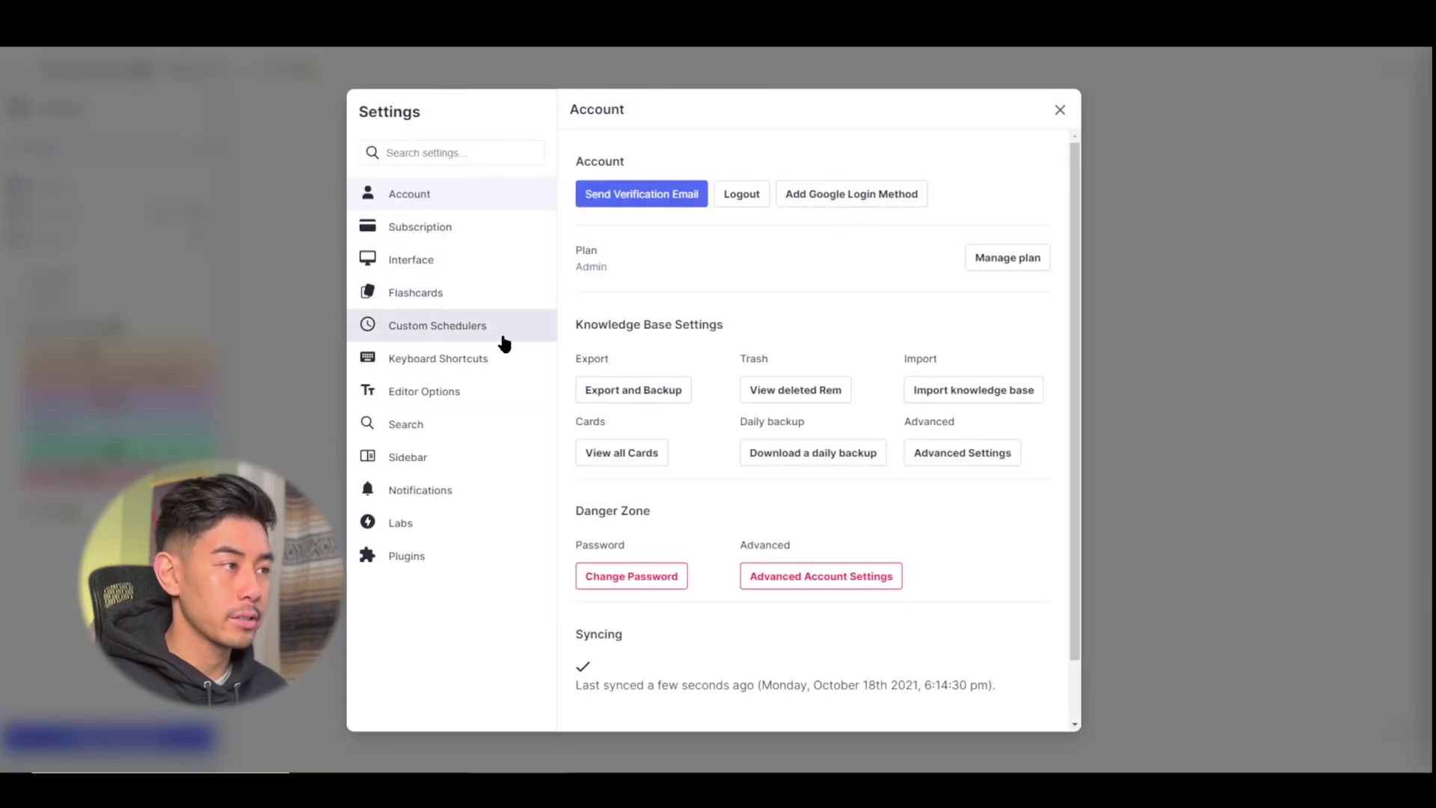
click(446, 338)
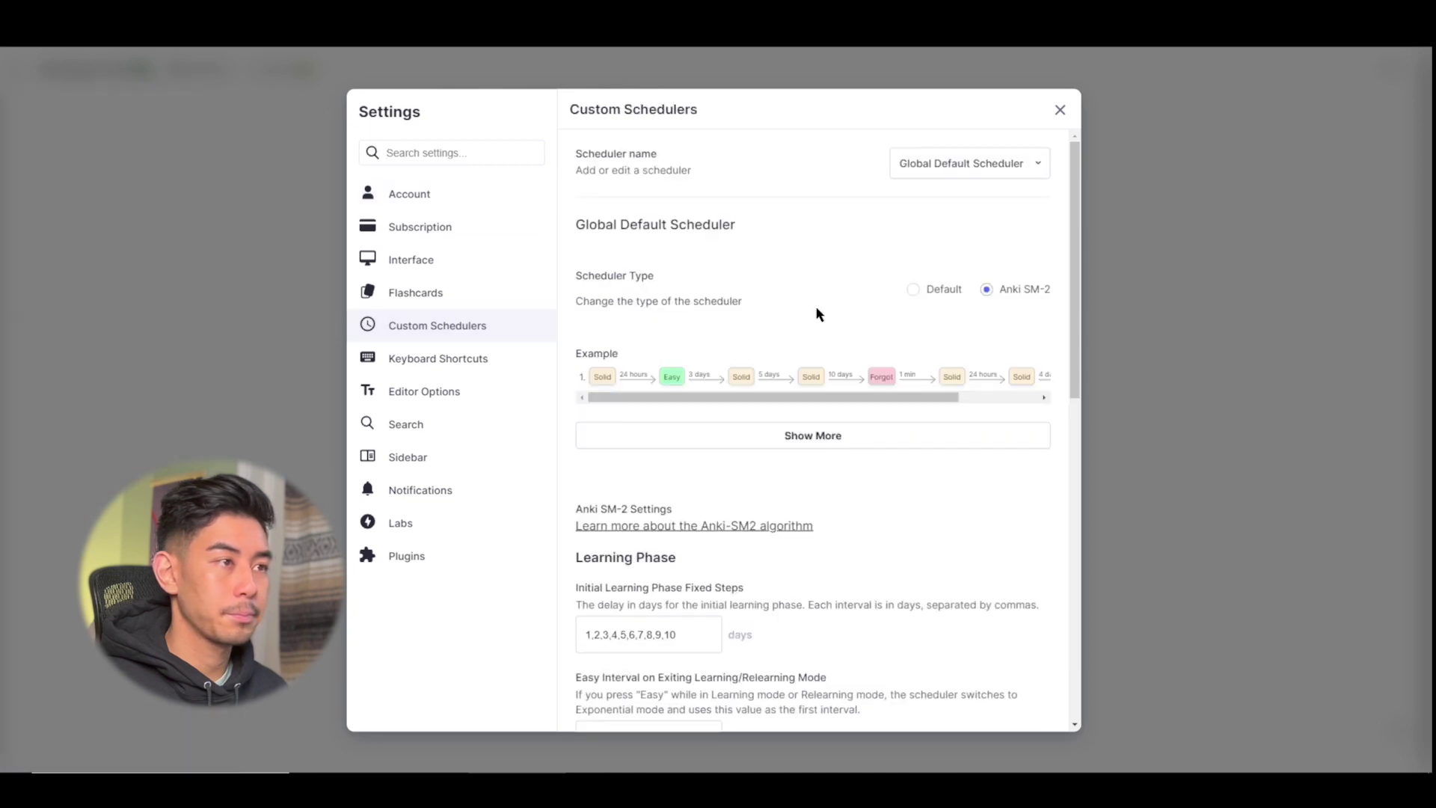
click(914, 290)
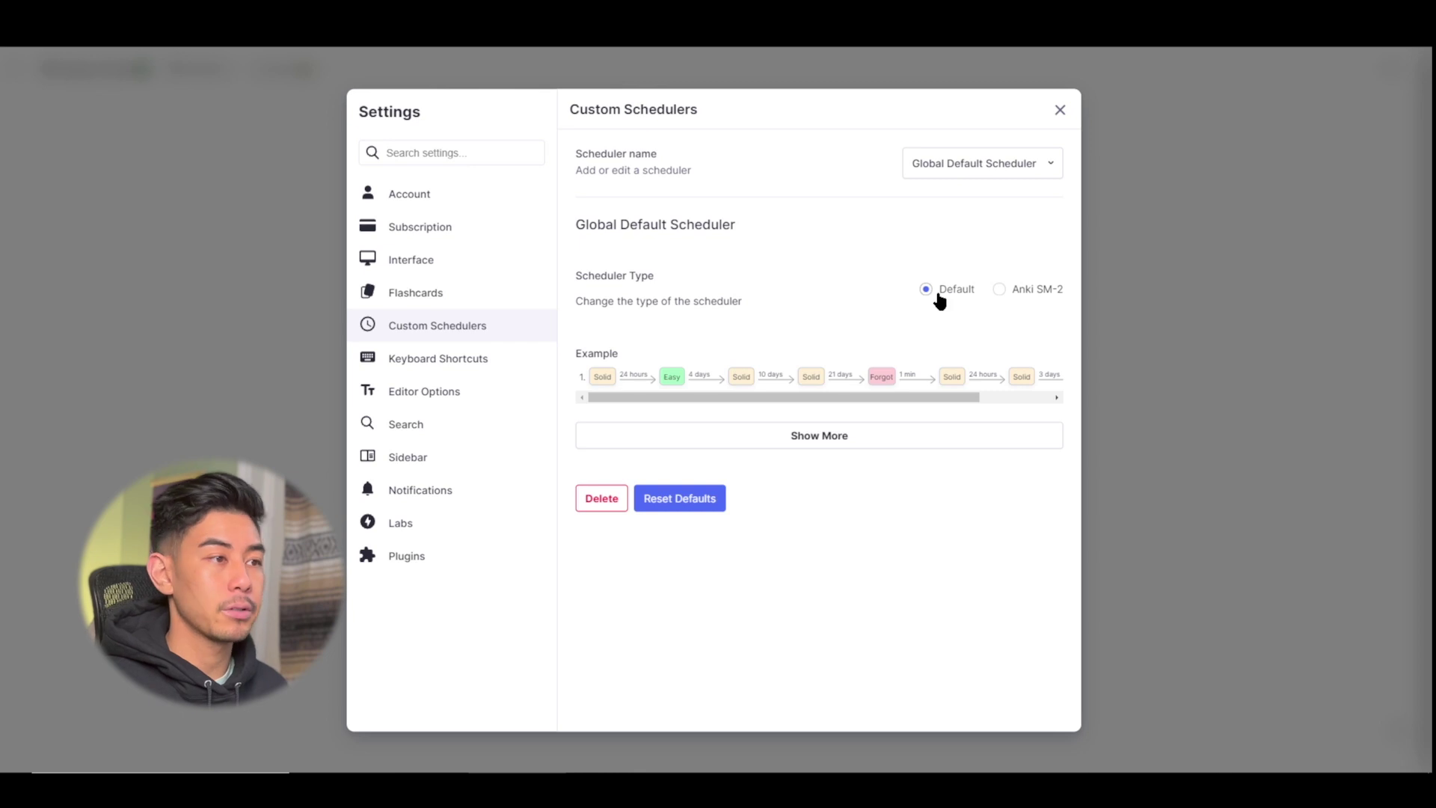
Expand the Default scheduler's example timeline to show all five review sequences
click(835, 449)
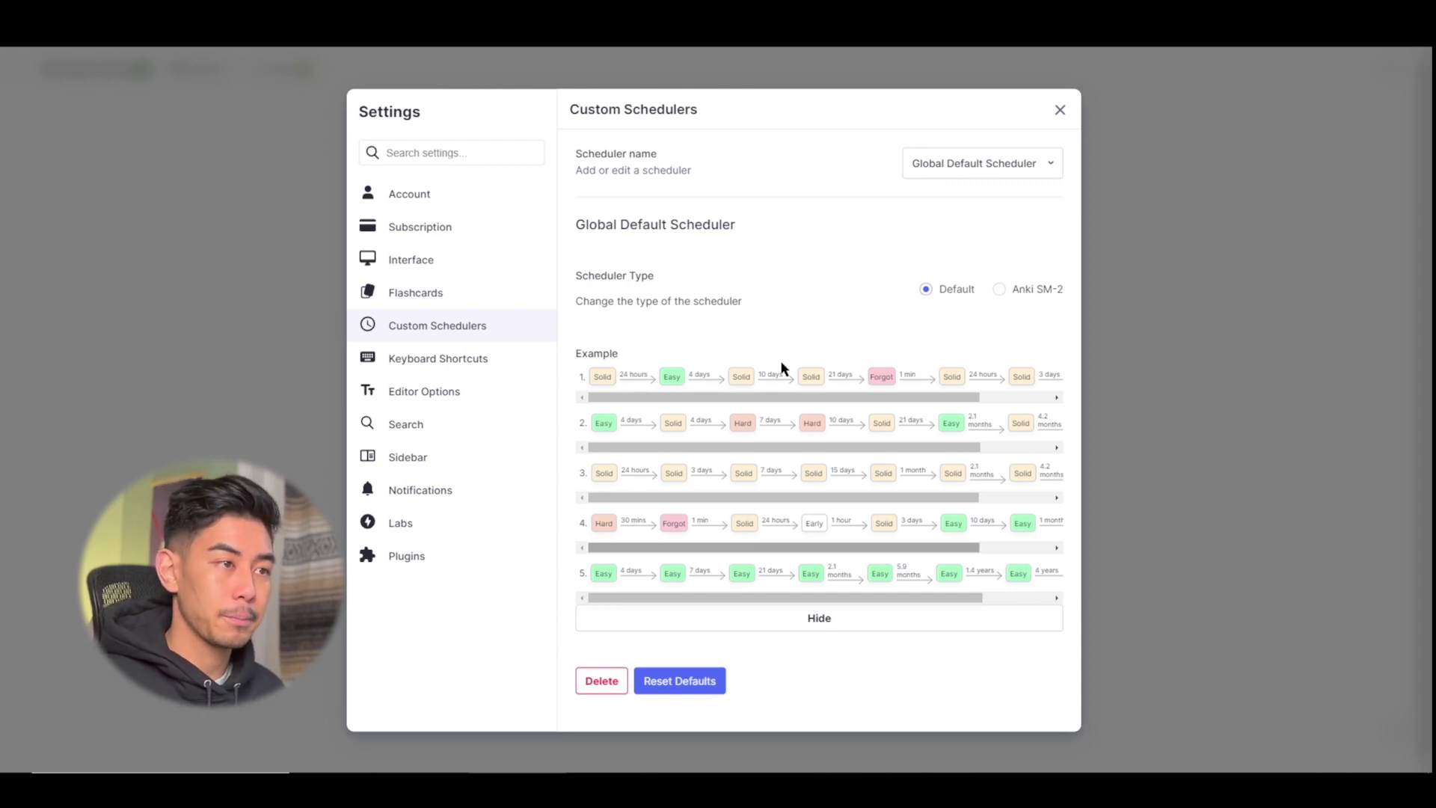
Put the scheduler on Anki SM-2 and review its Learning, Exponential and Re-Learning Phase settings
click(999, 290)
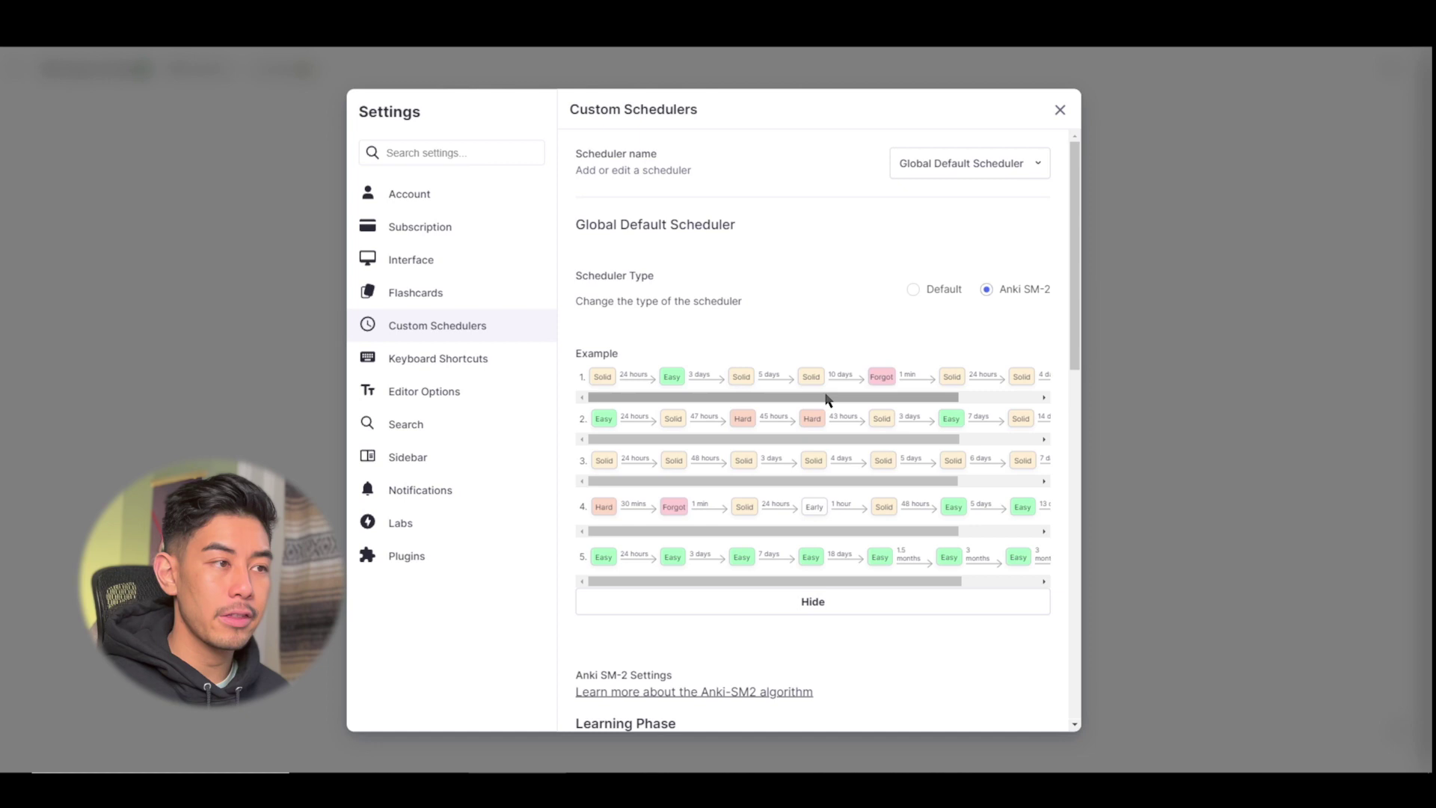
click(913, 289)
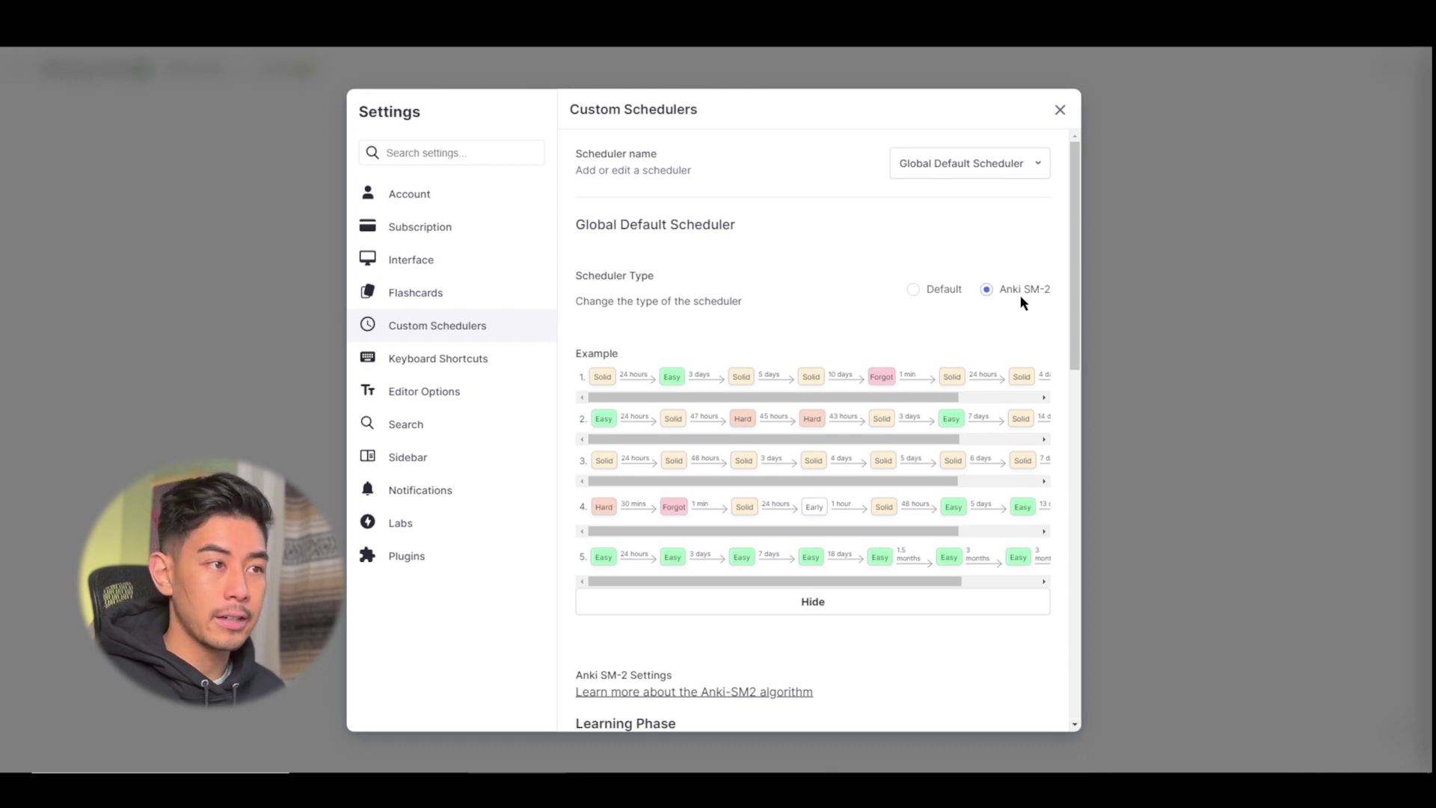
scroll(745, 349, down, 1)
scroll(745, 349, down, 6)
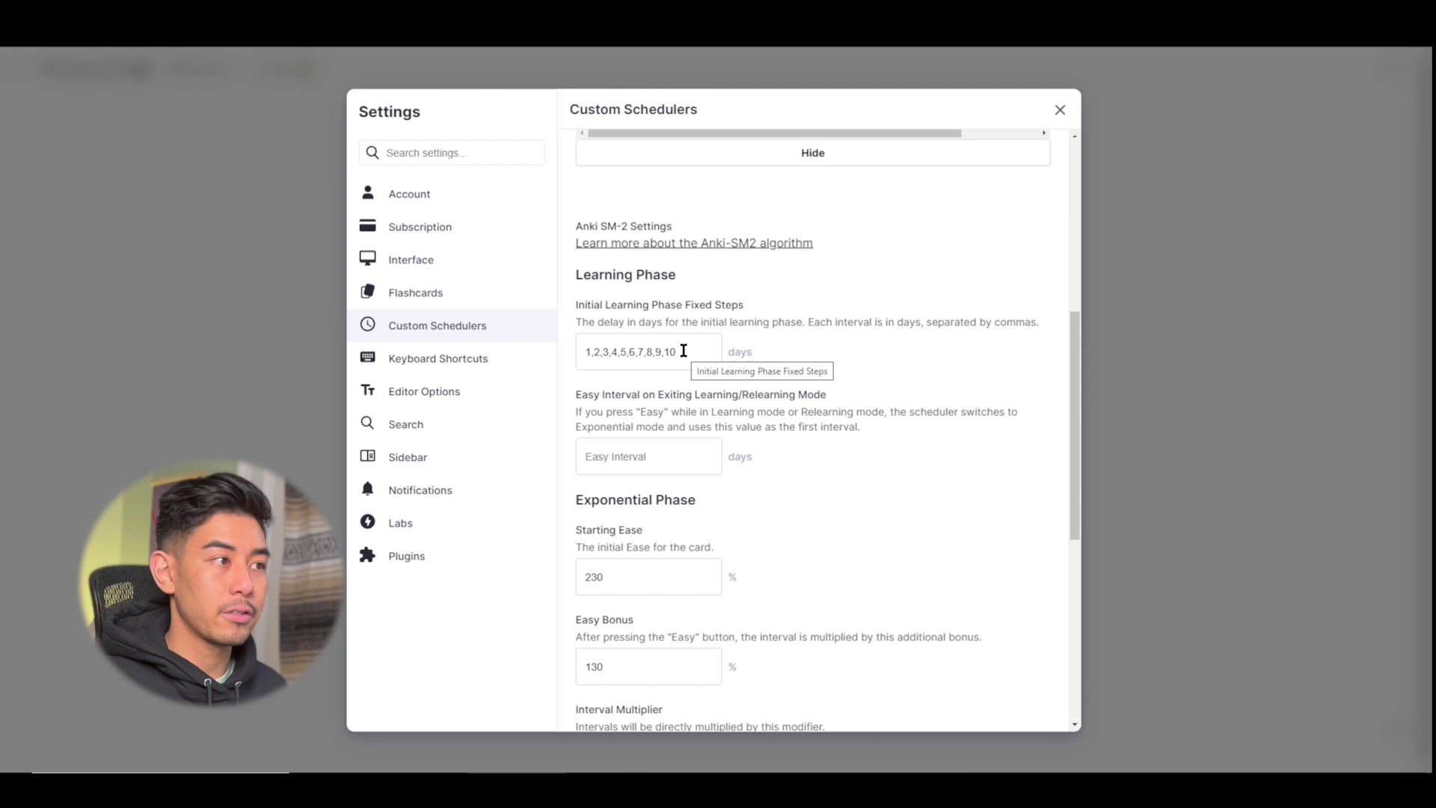
scroll(658, 321, down, 5)
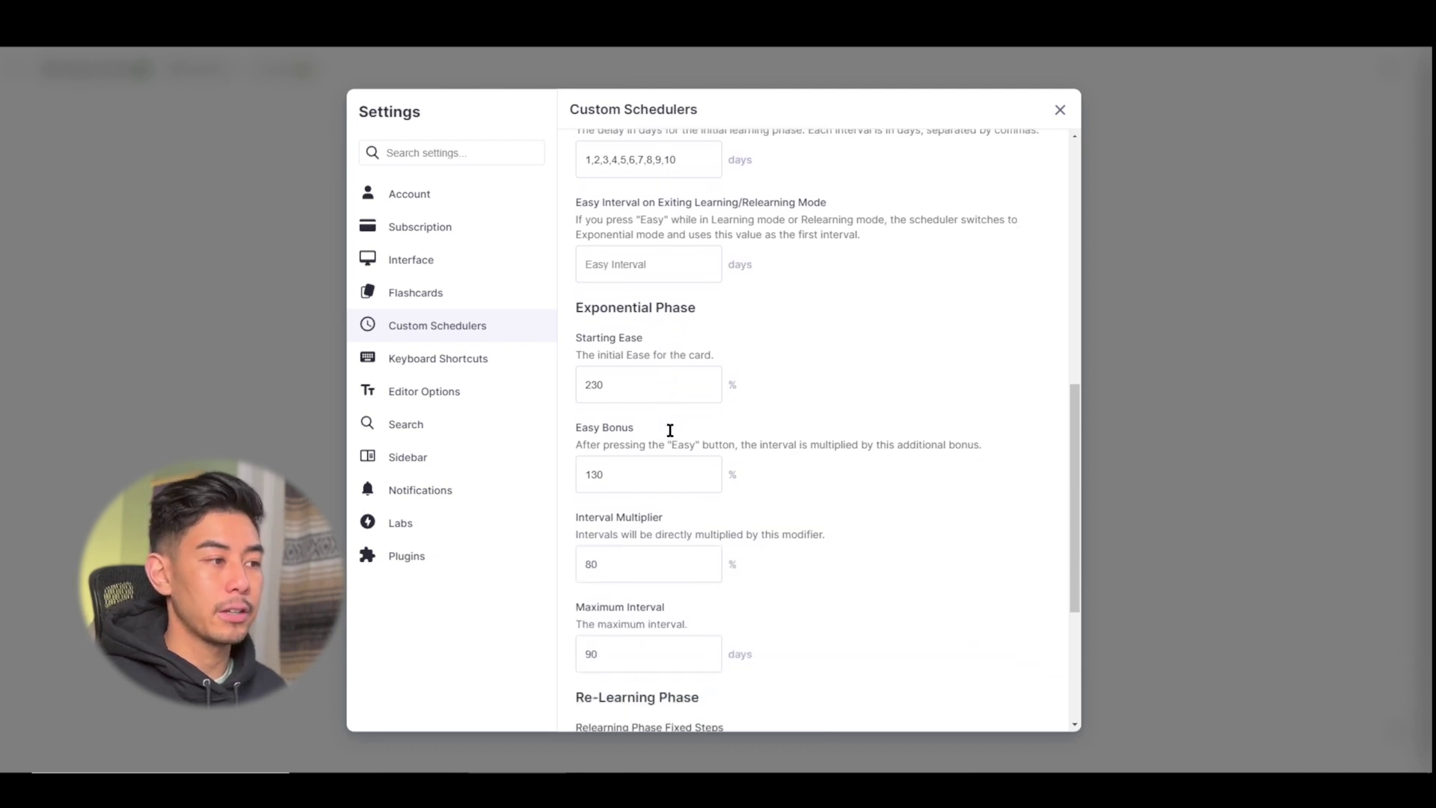
scroll(643, 516, down, 2)
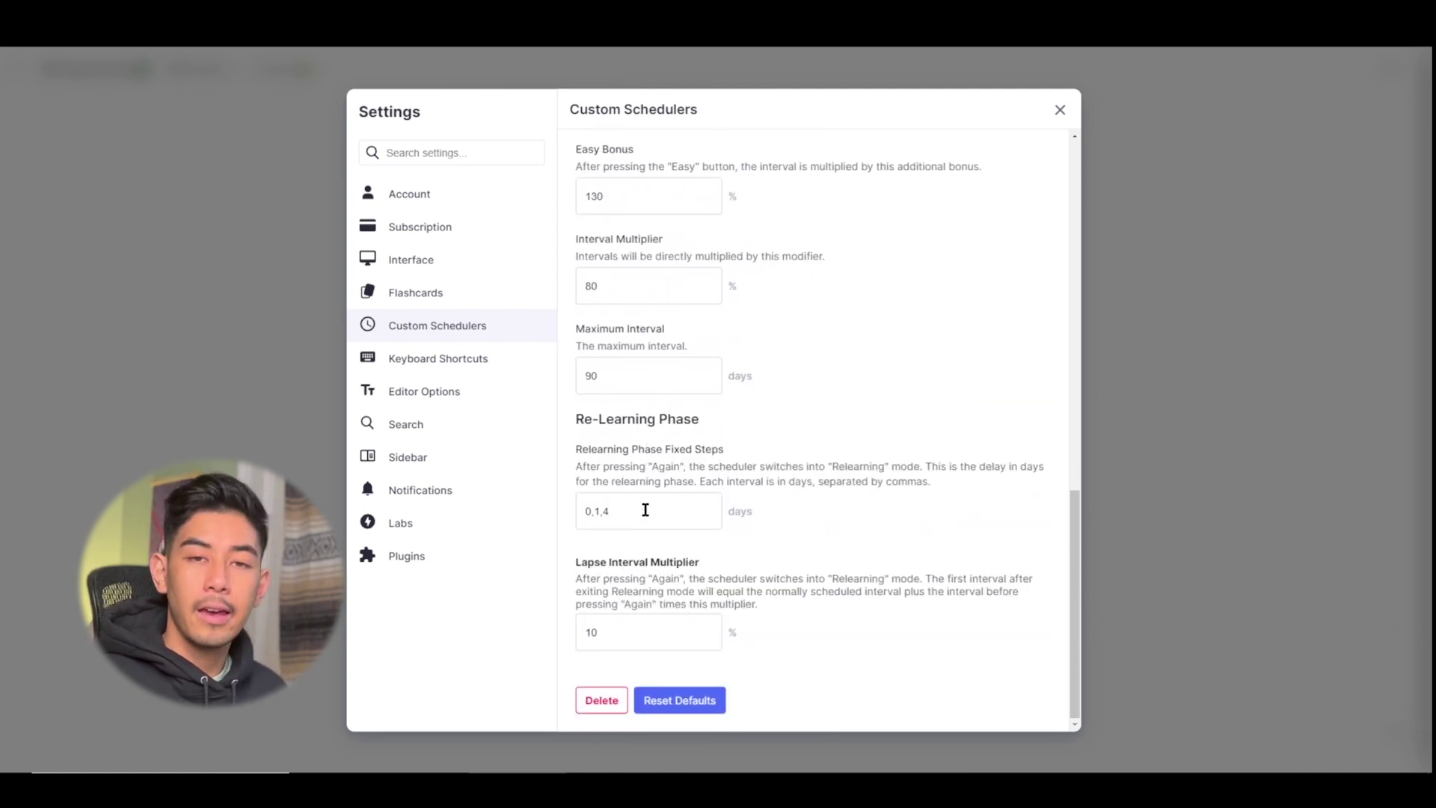
scroll(777, 485, up, 12)
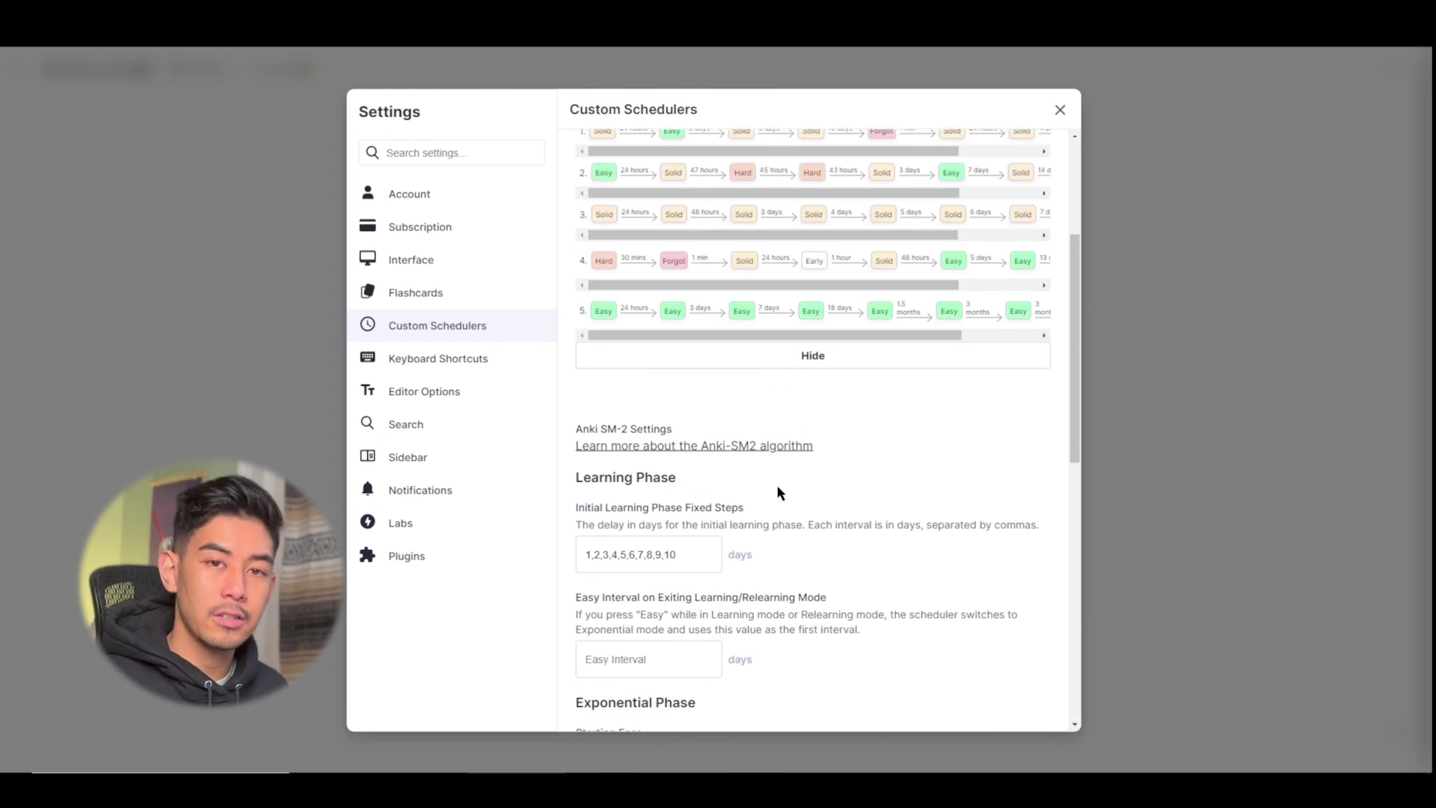
scroll(780, 512, down, 5)
scroll(800, 587, up, 3)
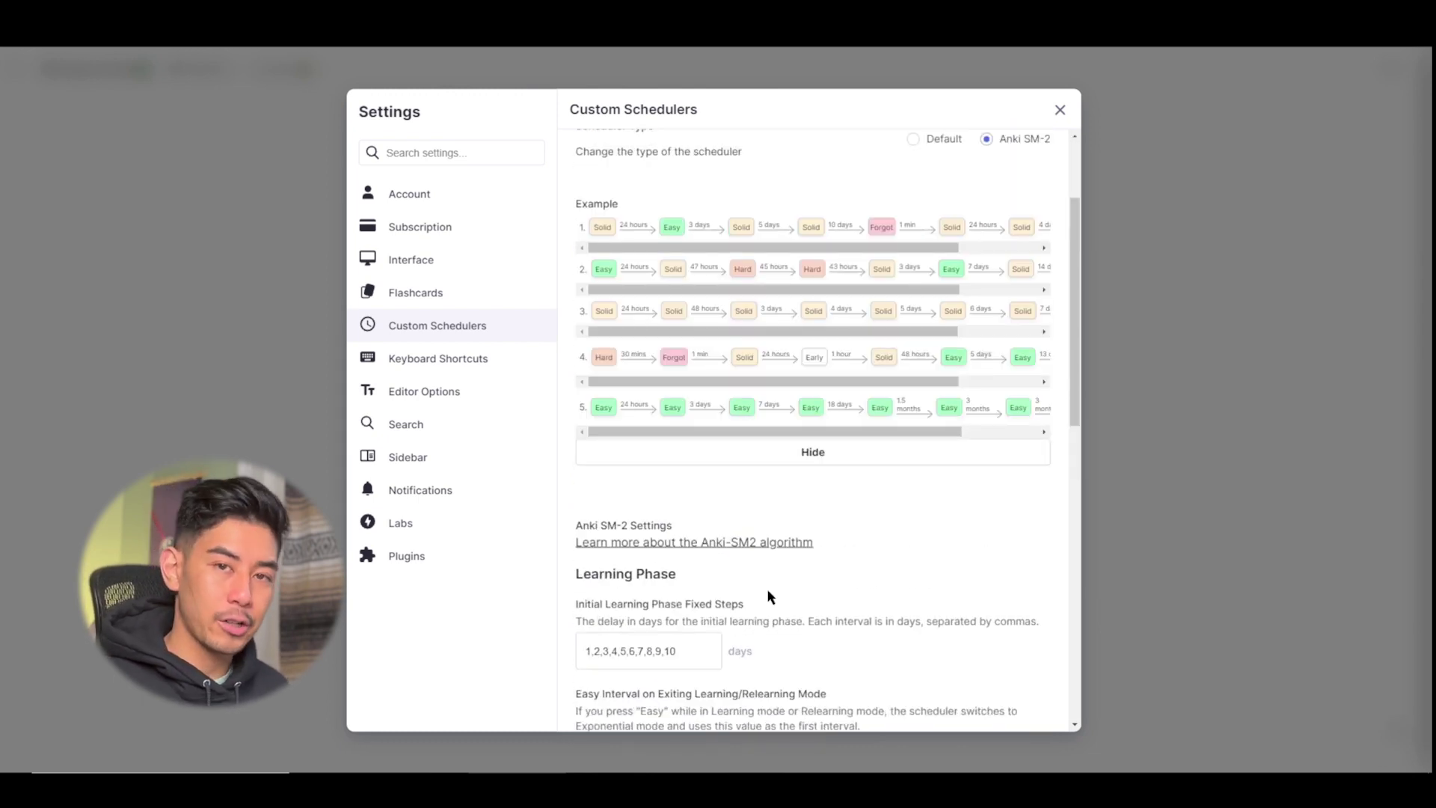
scroll(770, 595, down, 1)
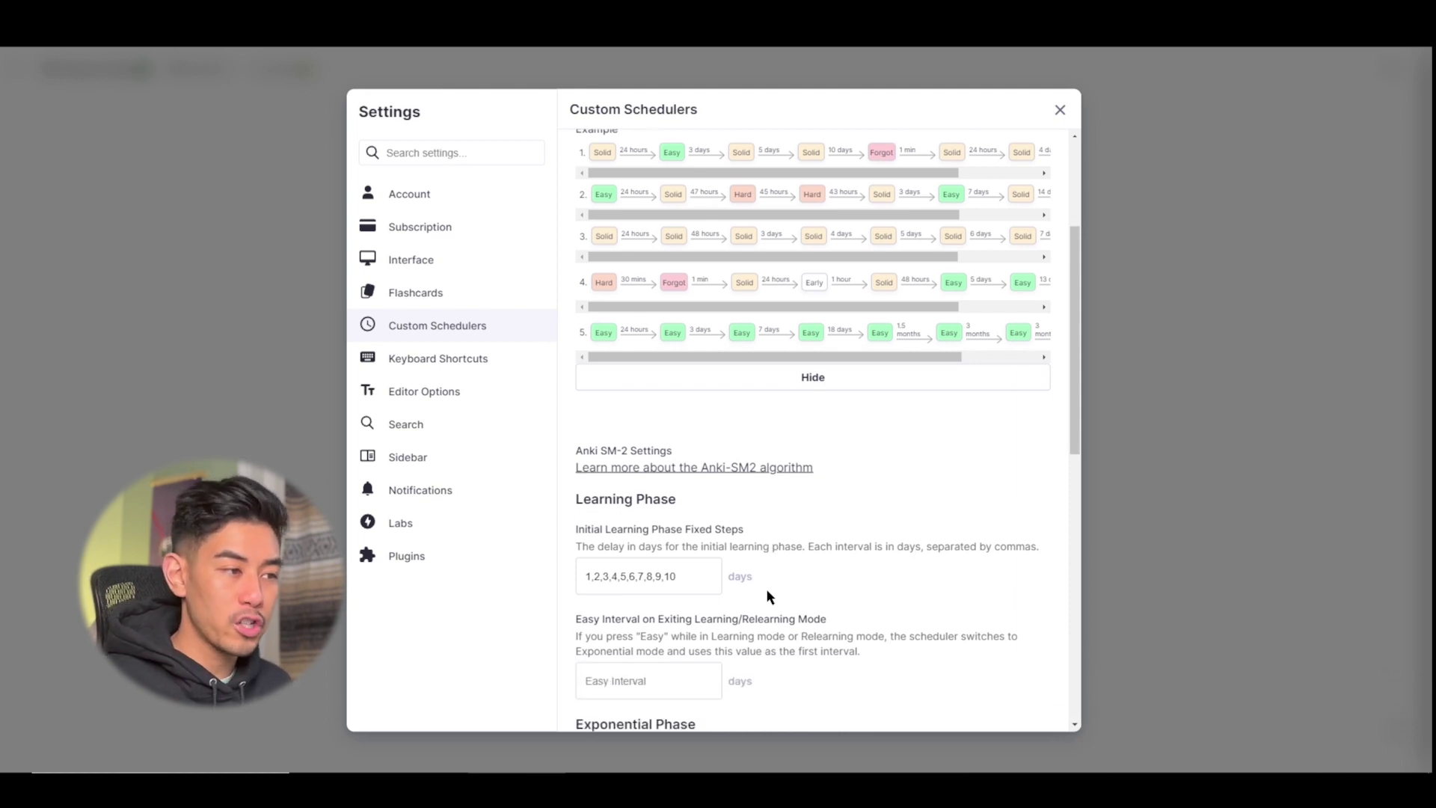
scroll(695, 582, down, 2)
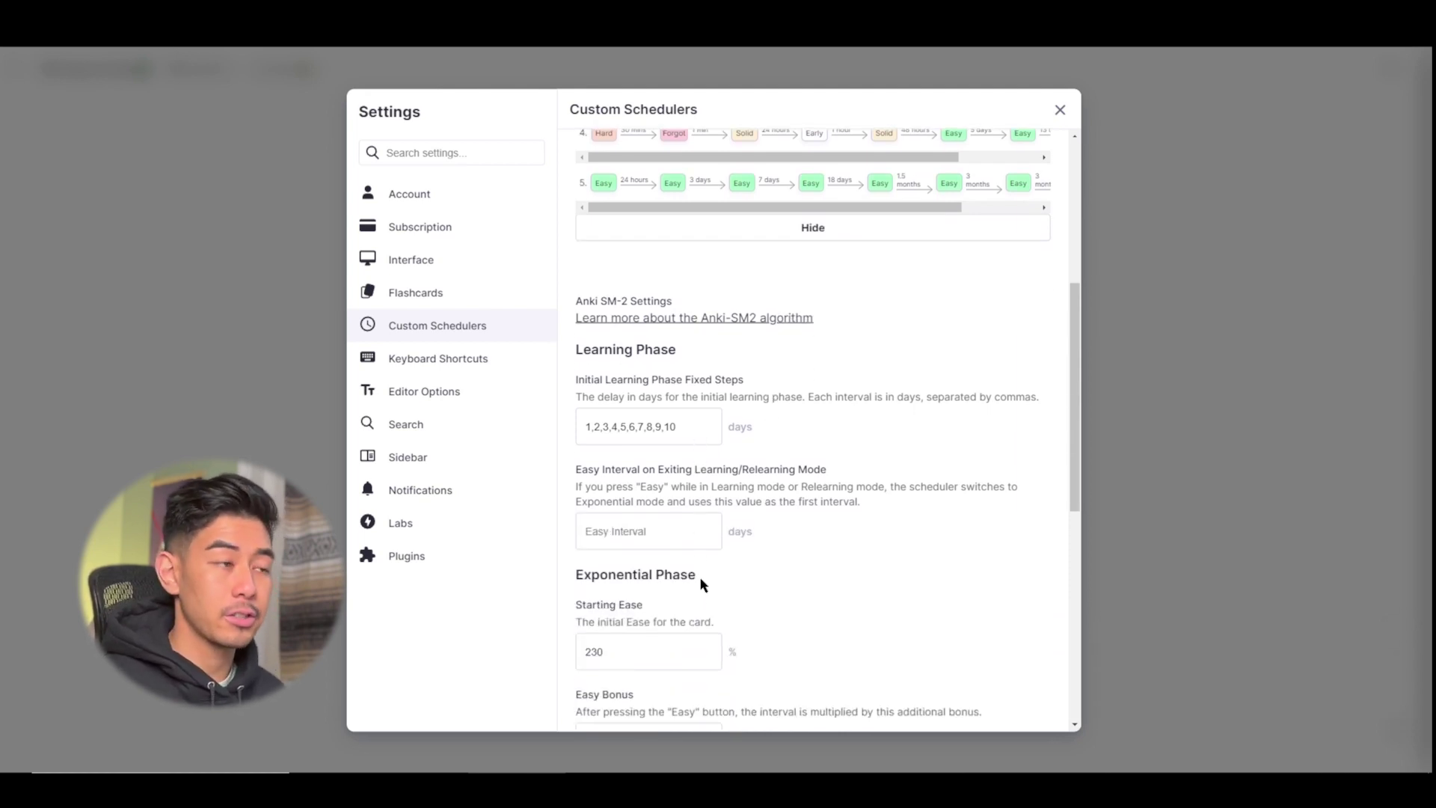
scroll(763, 580, up, 1)
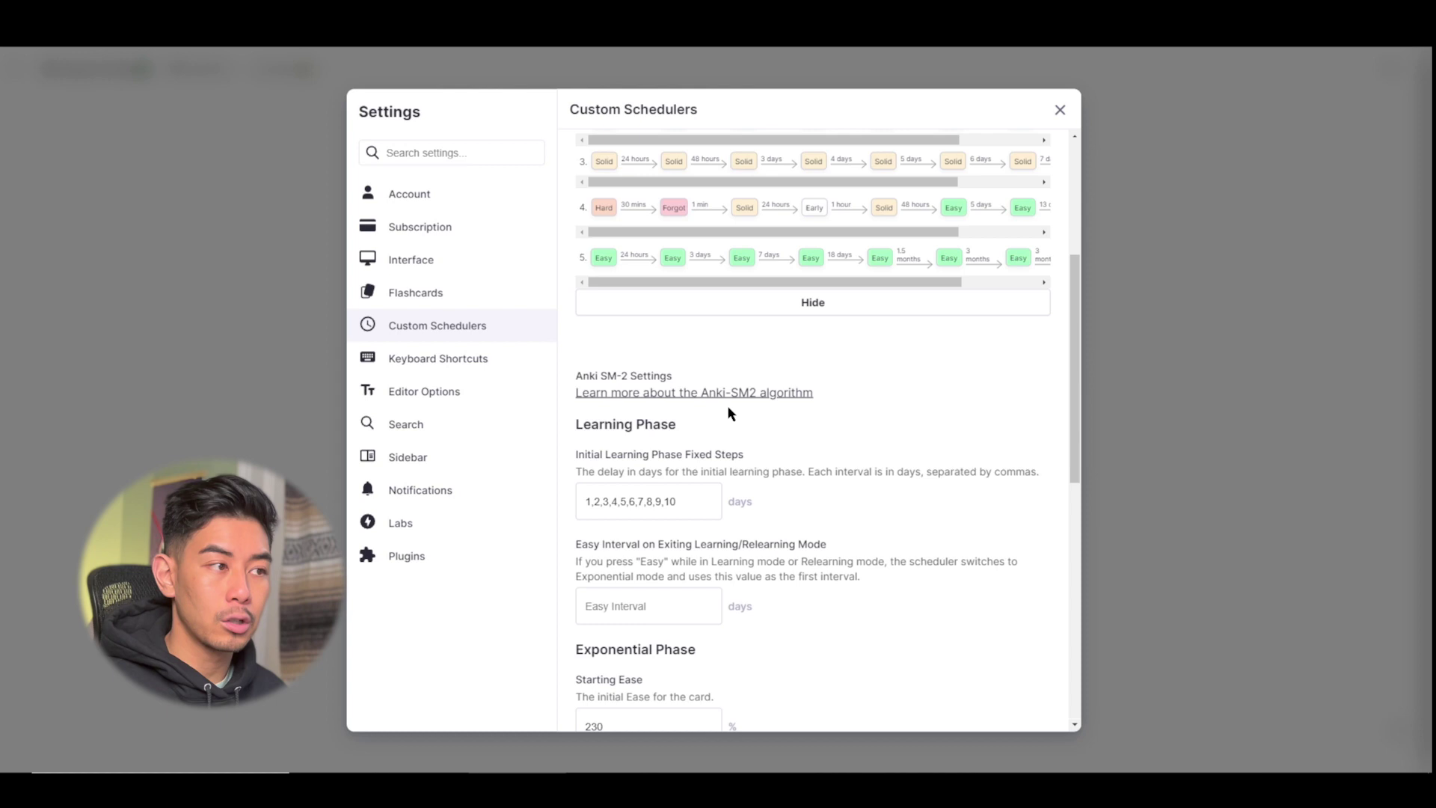
click(727, 399)
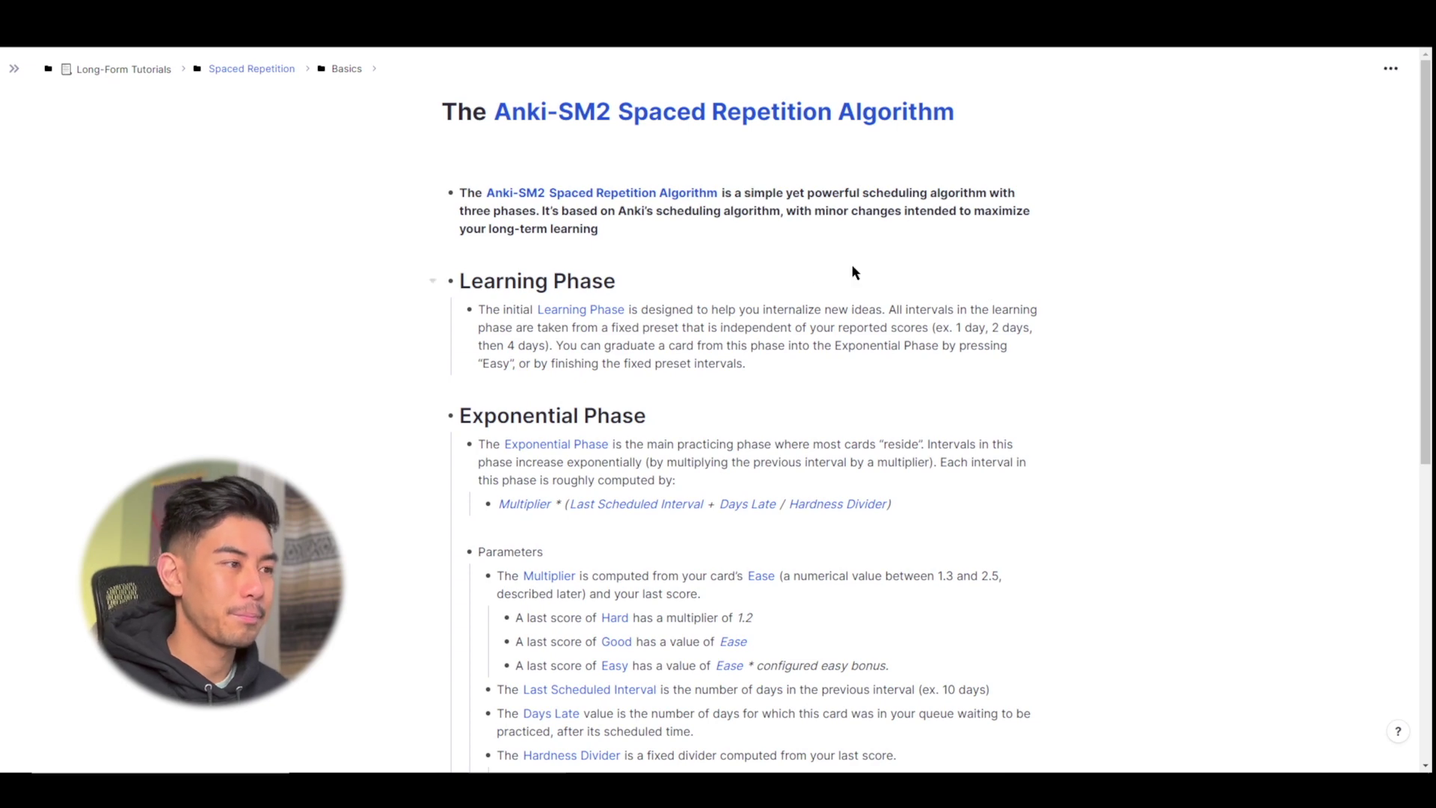
scroll(785, 325, down, 6)
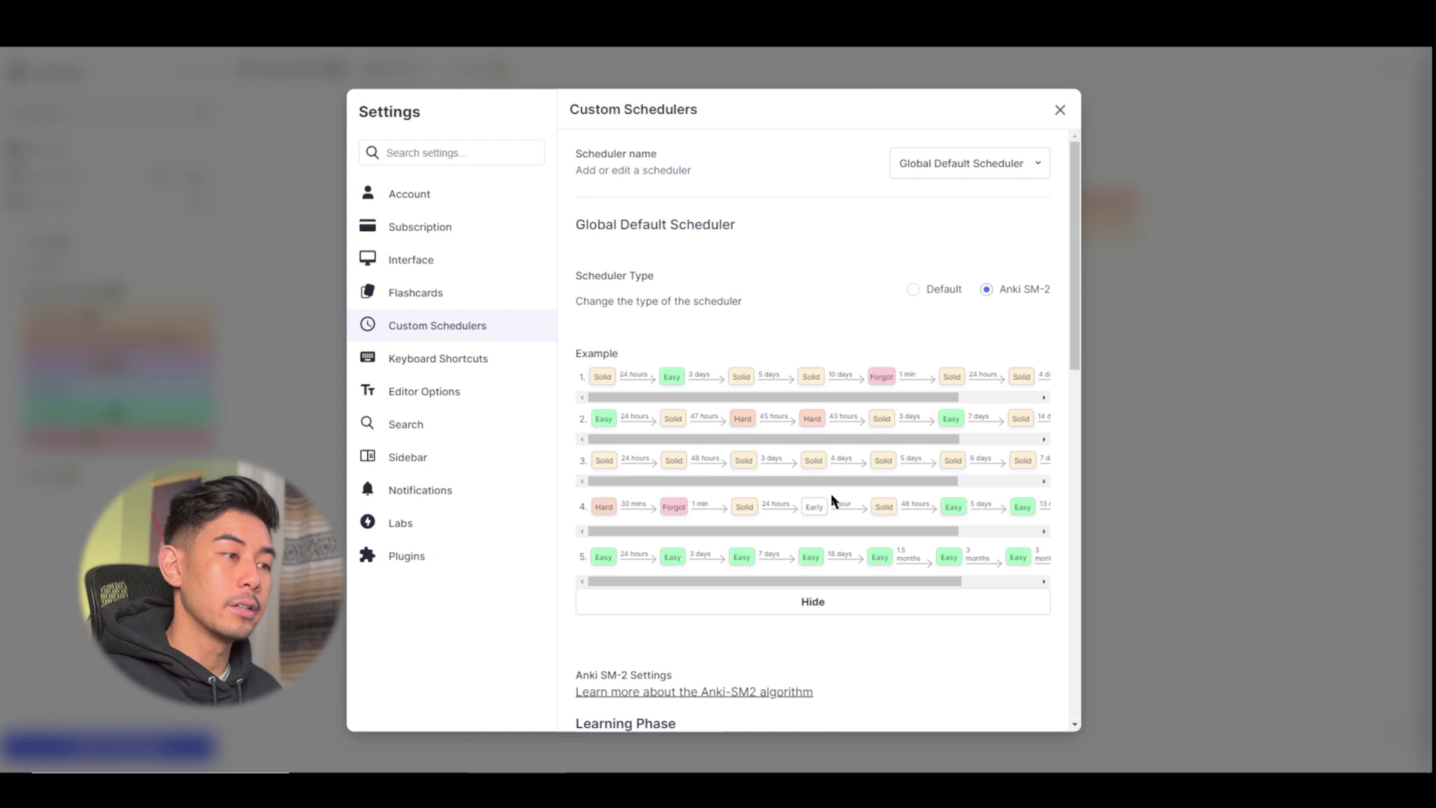
Replace the Initial Learning Phase fixed steps with 1,2,3 days
scroll(756, 479, down, 3)
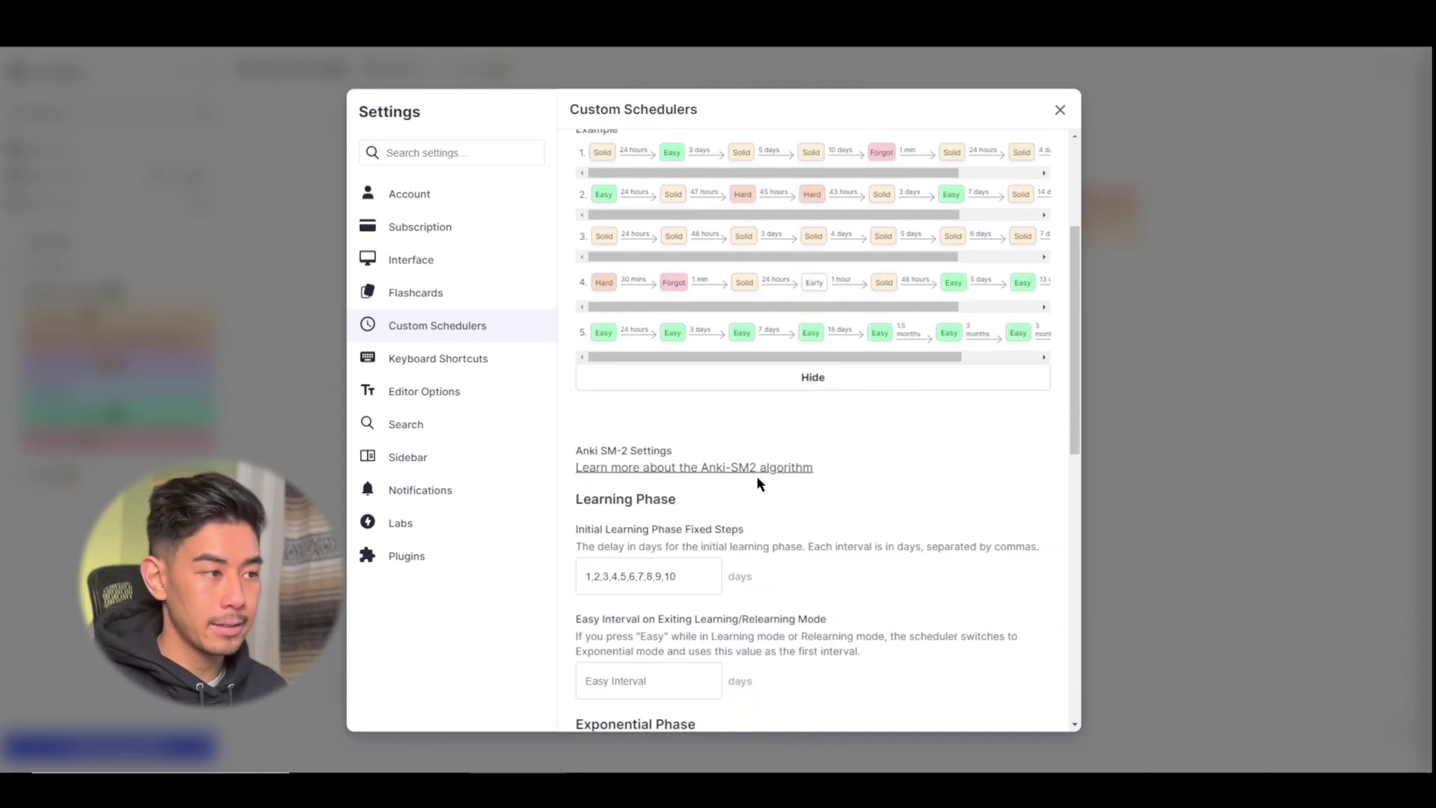
scroll(750, 576, up, 1)
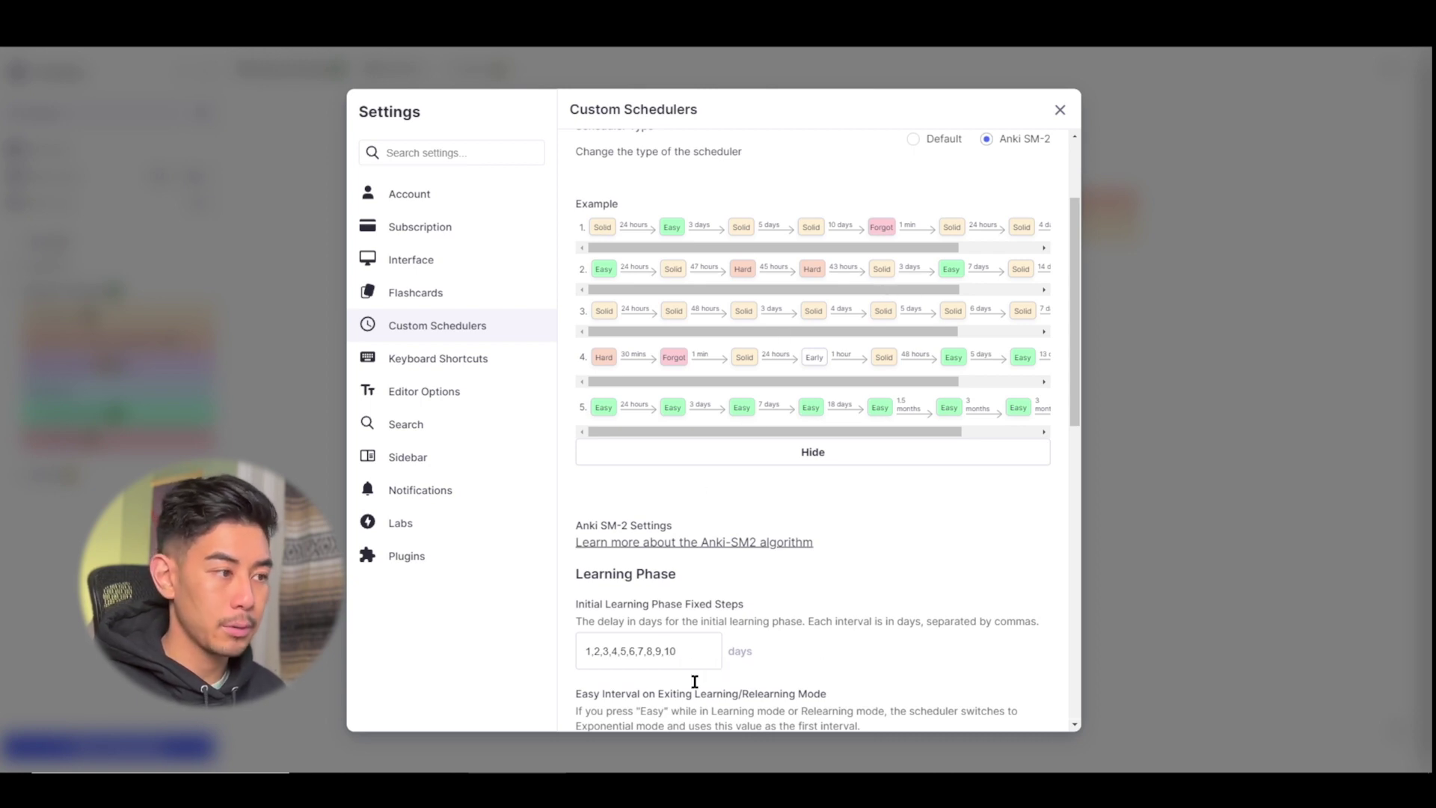
key(ctrl+a)
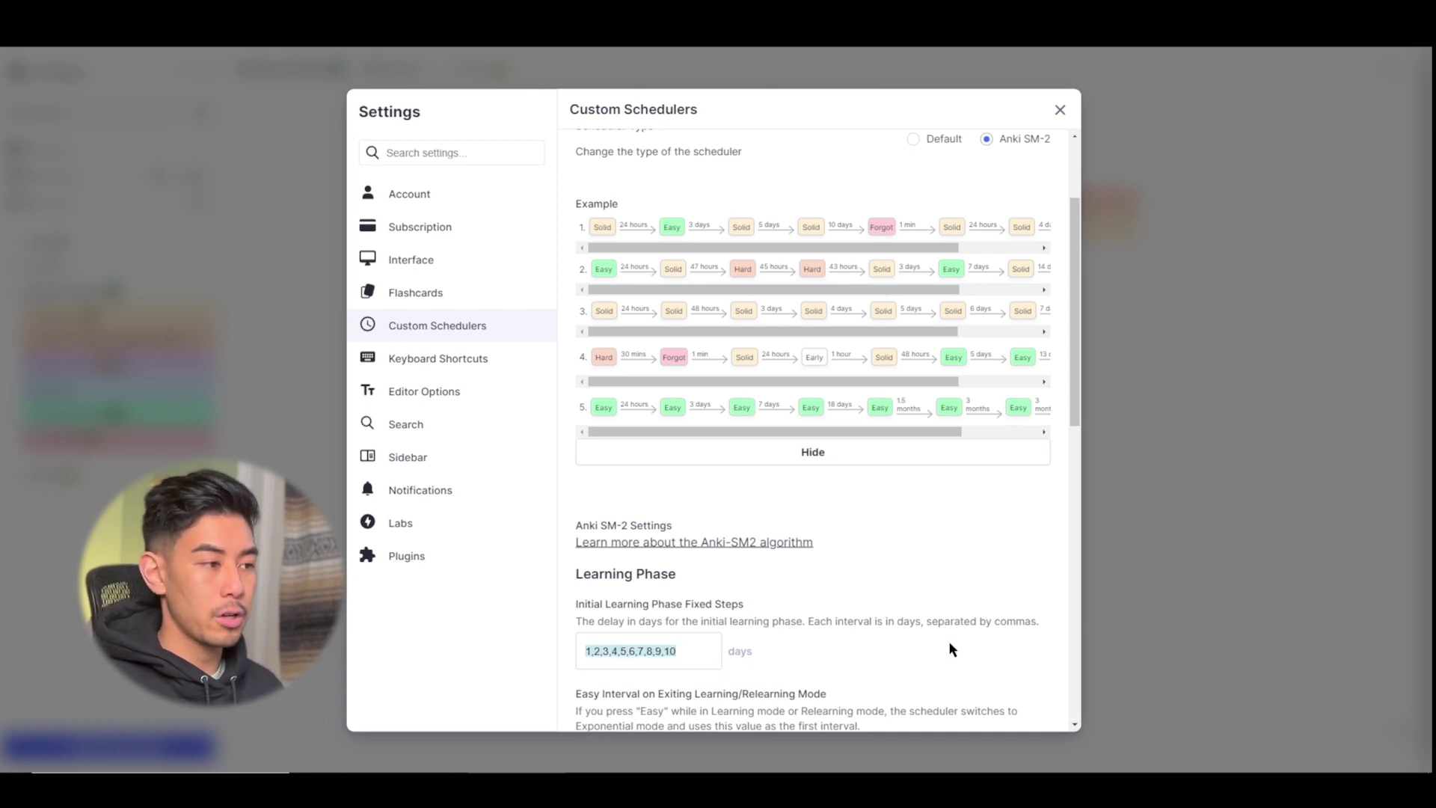
key(BackSpace)
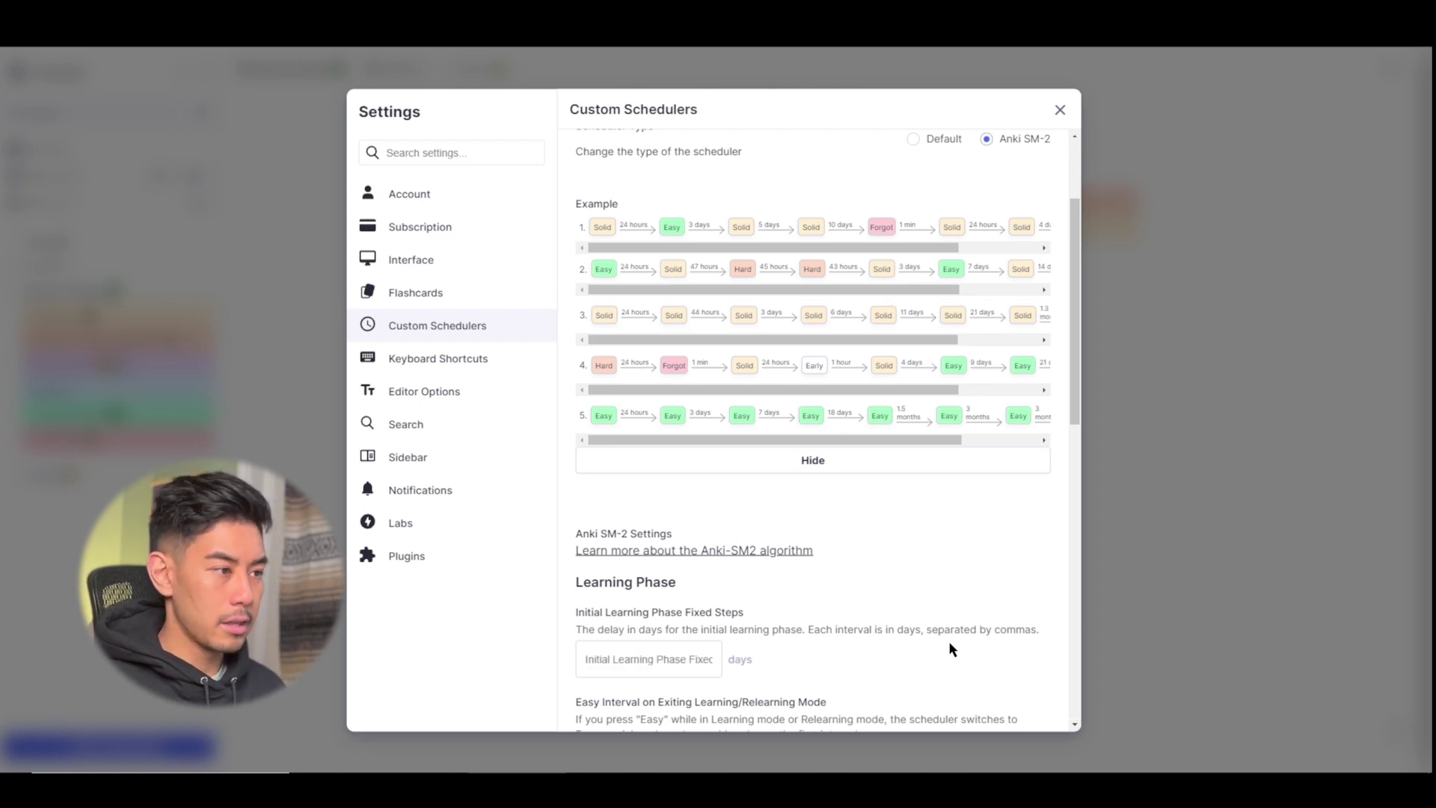
text(1,3)
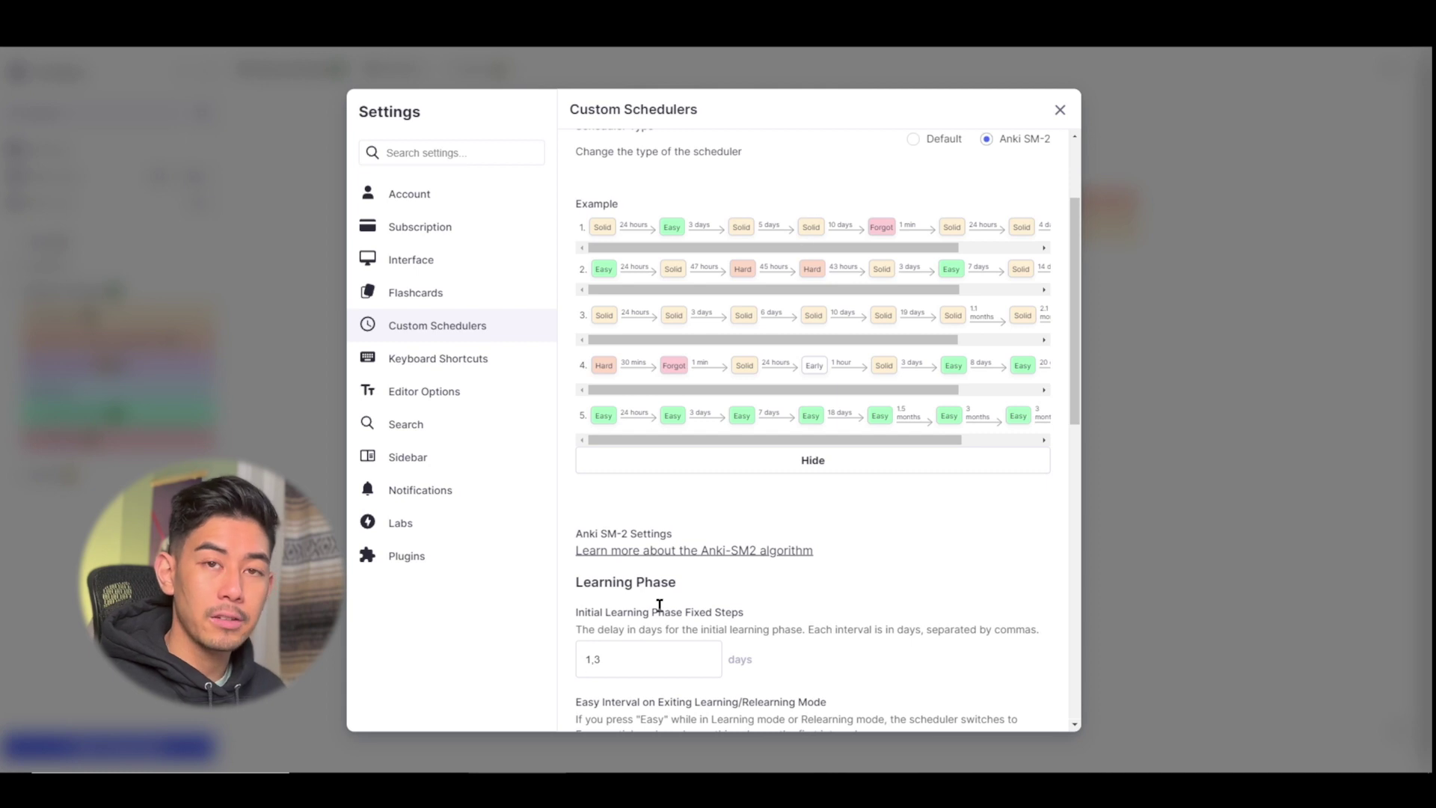
text(,5)
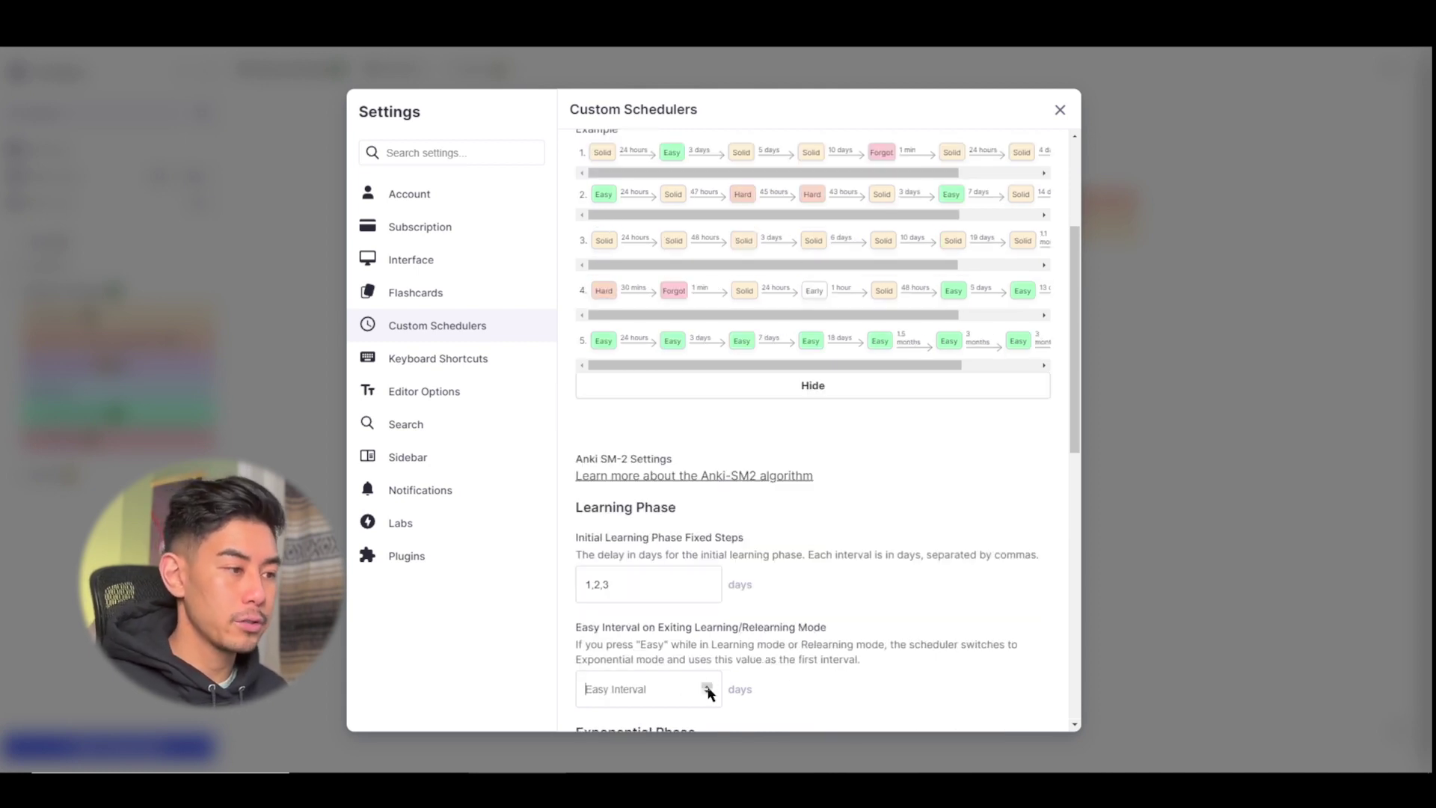
Raise the Easy Interval on exiting learning to 3 days
click(708, 694)
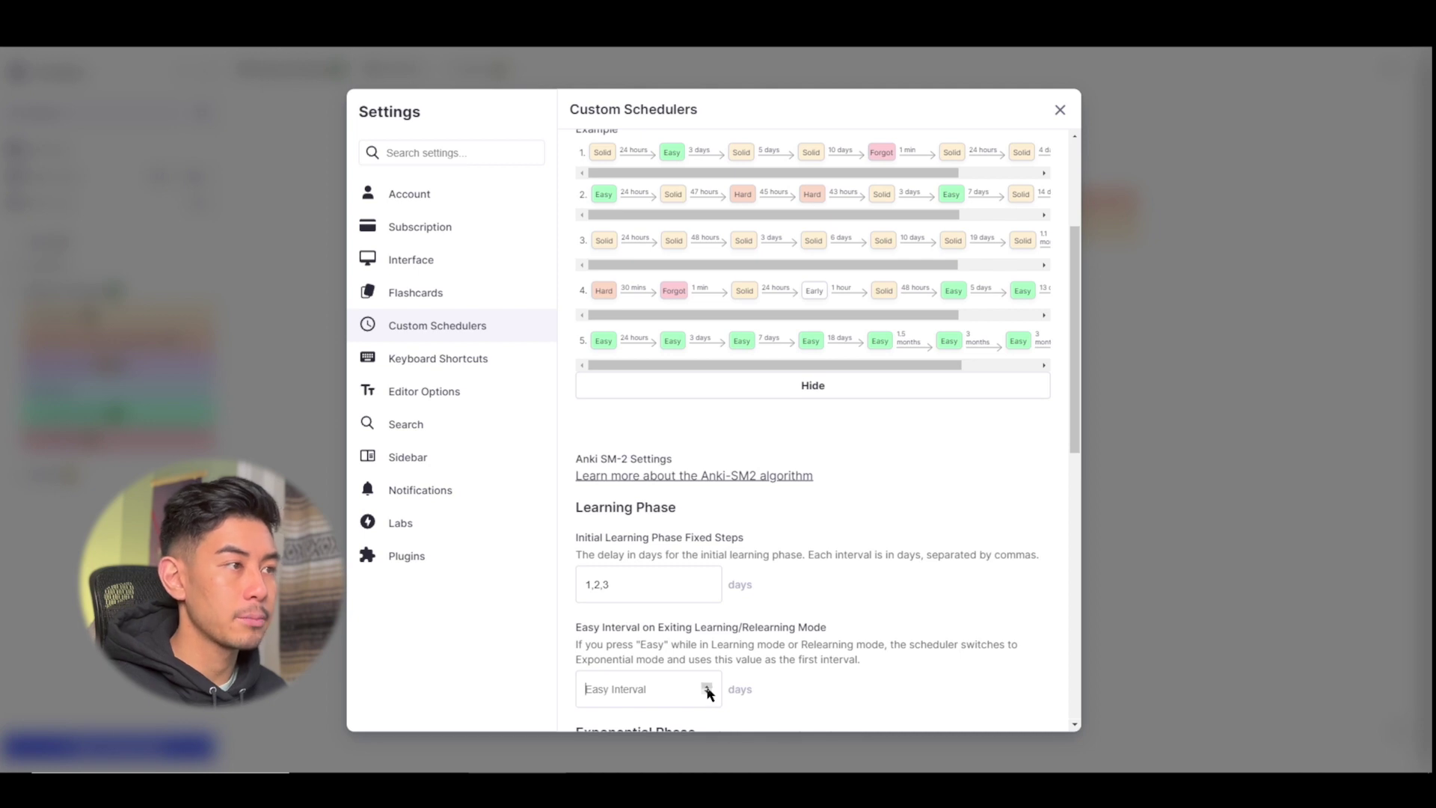
text(1)
click(706, 686)
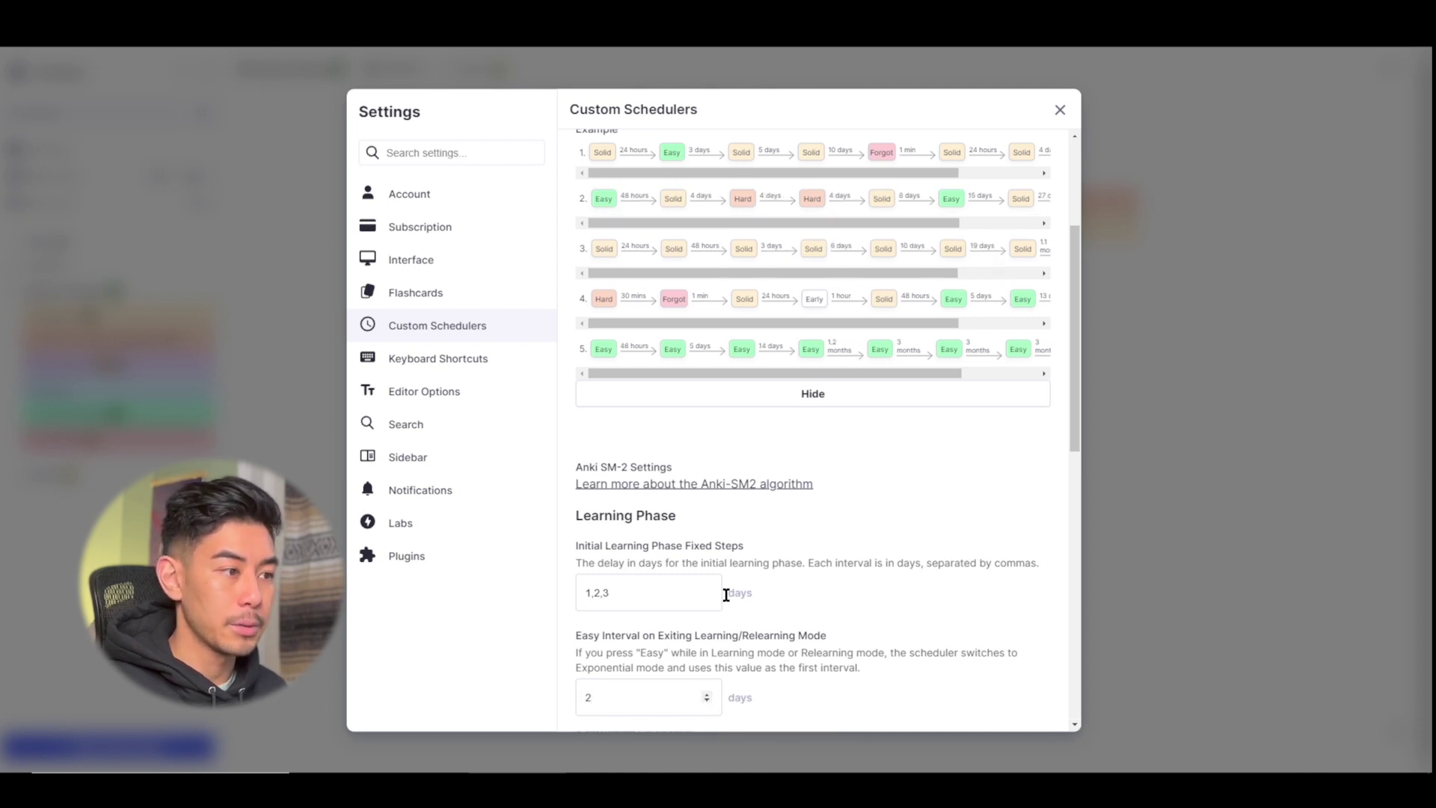
click(706, 693)
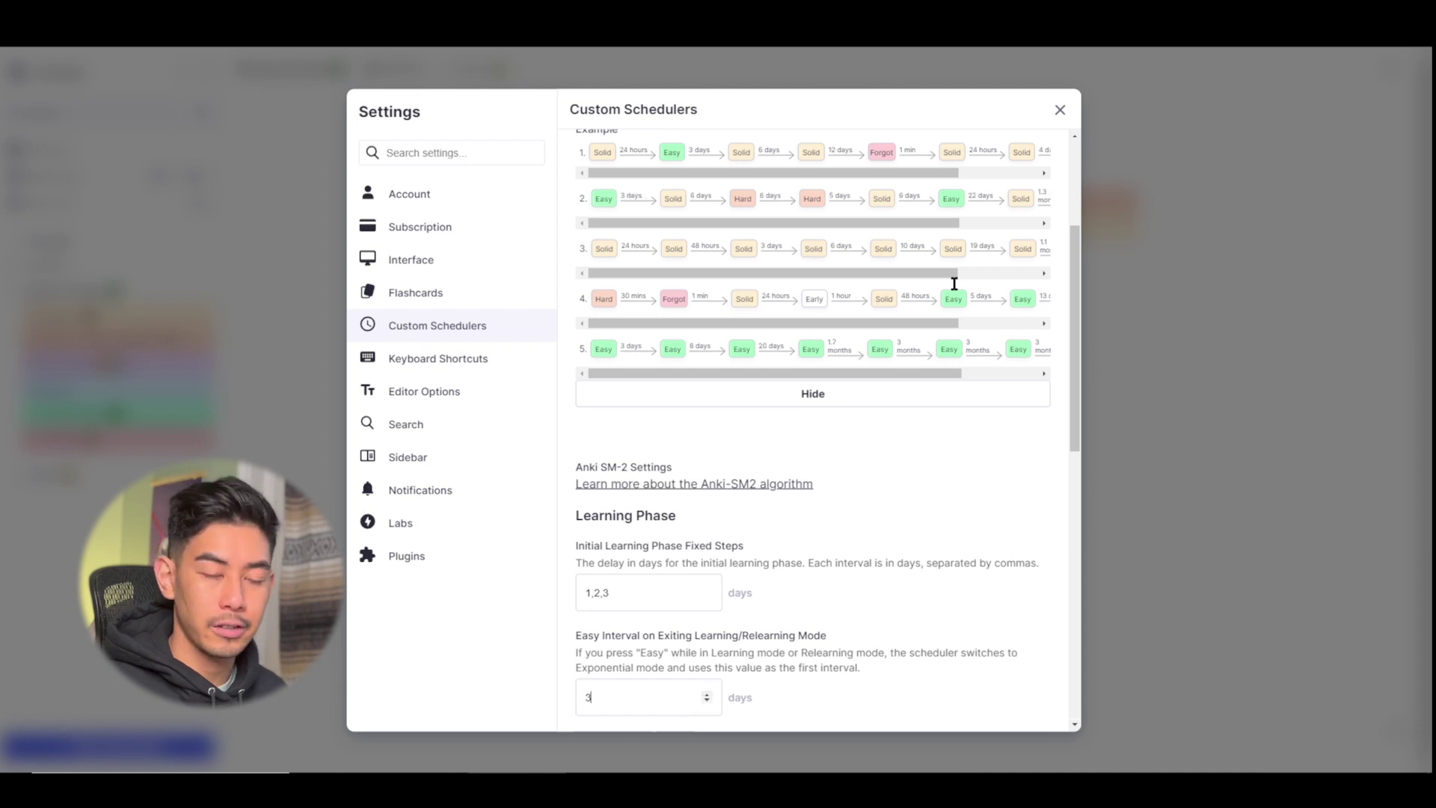
scroll(910, 362, down, 6)
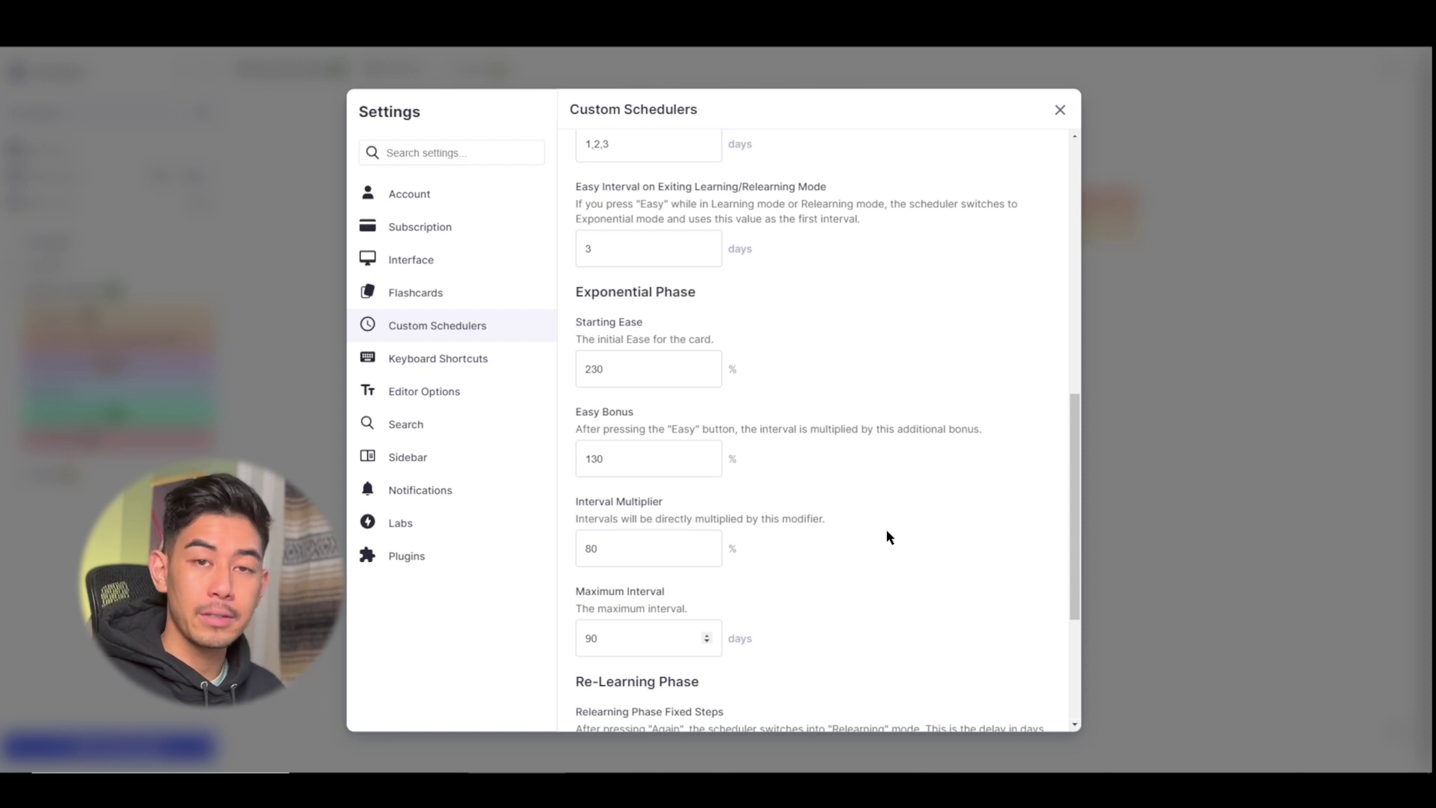
double_click(623, 643)
click(648, 635)
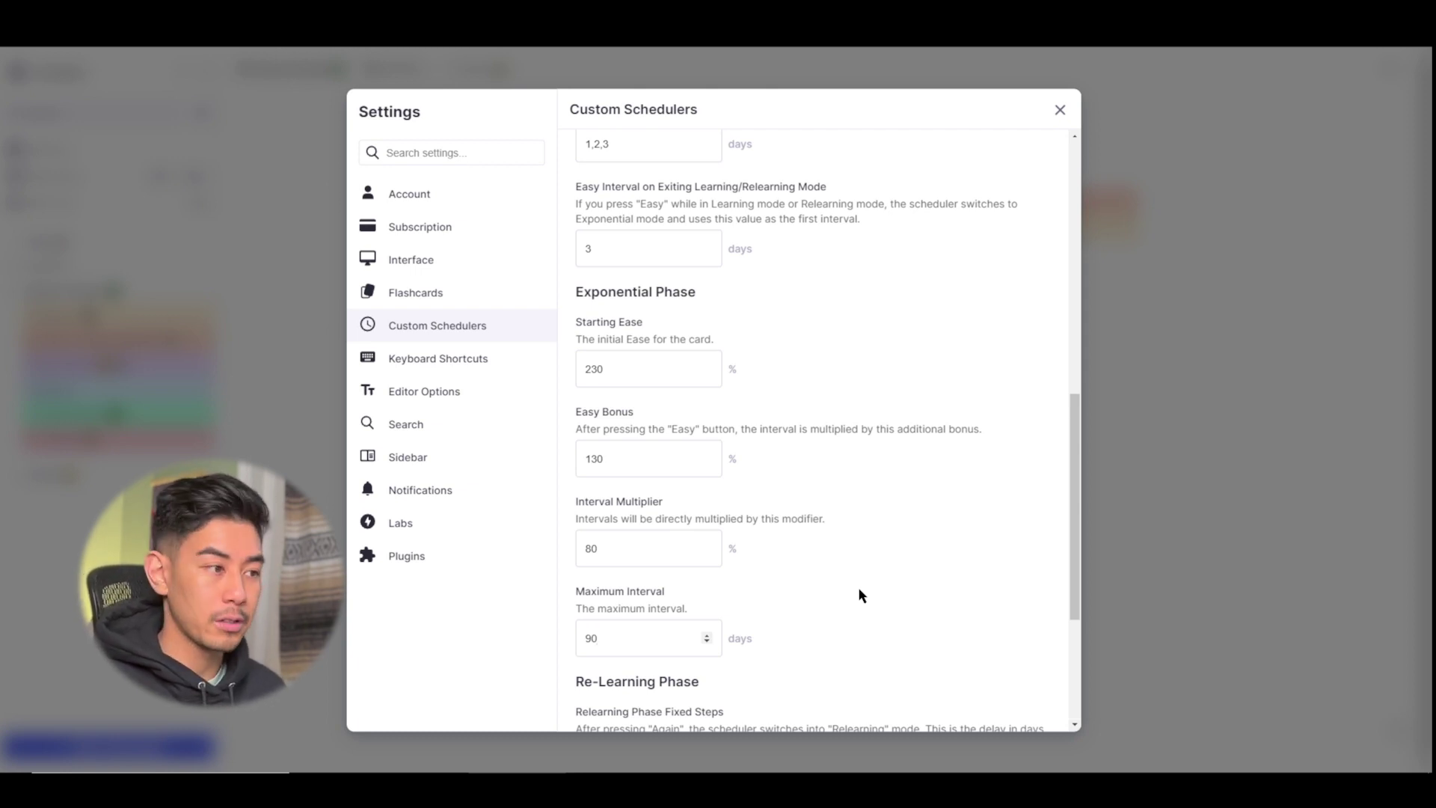
key(BackSpace)
key(BackSpace)
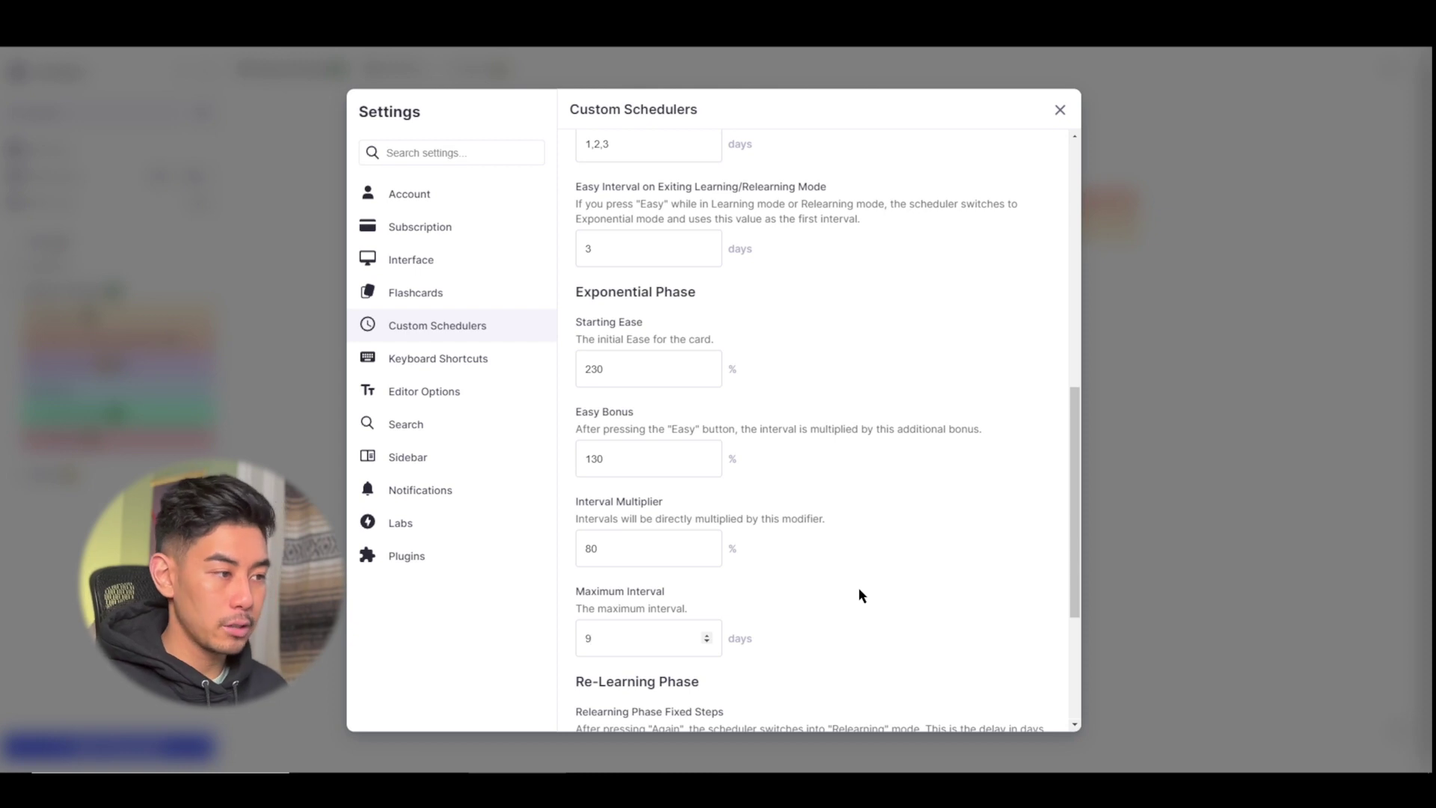
text(14)
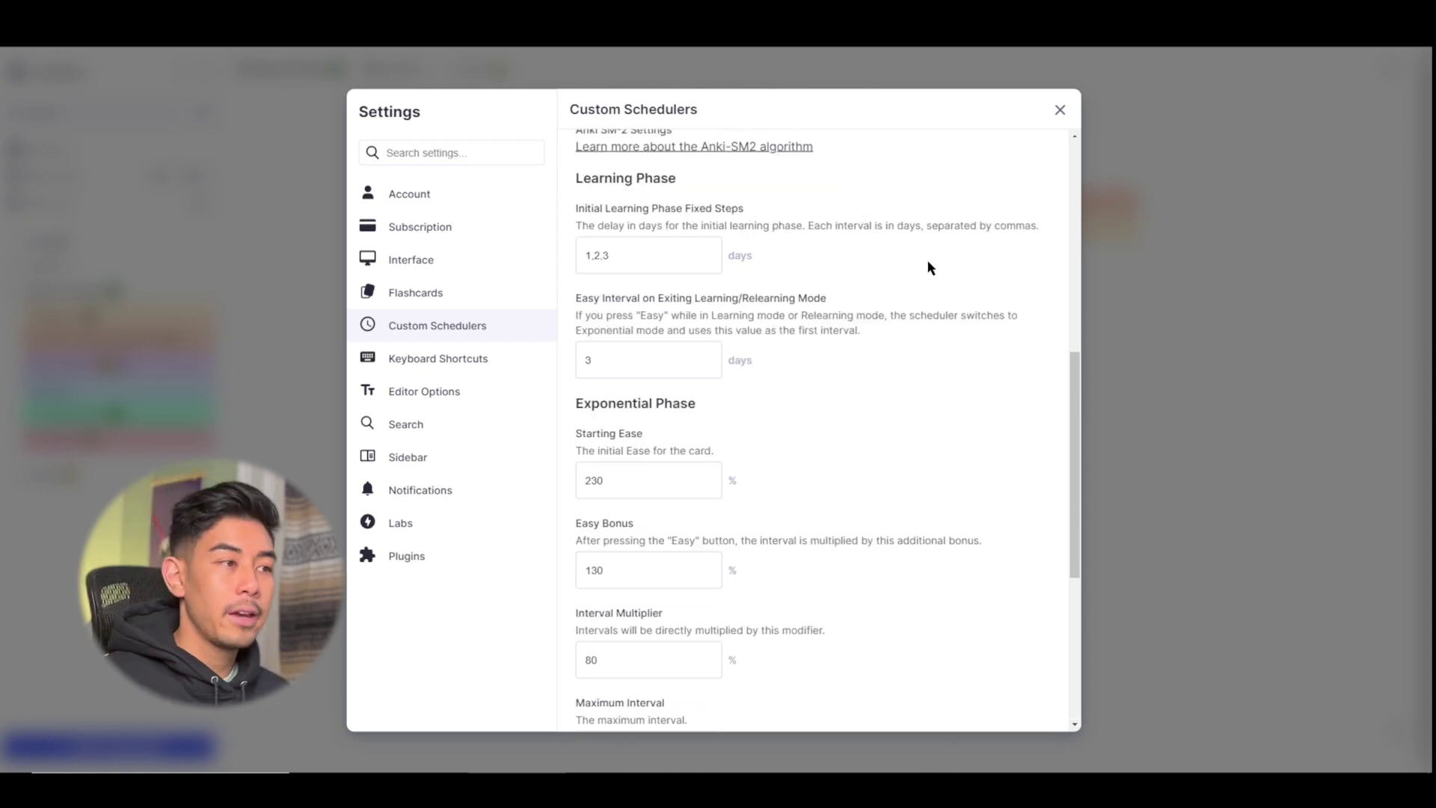
scroll(929, 266, down, 5)
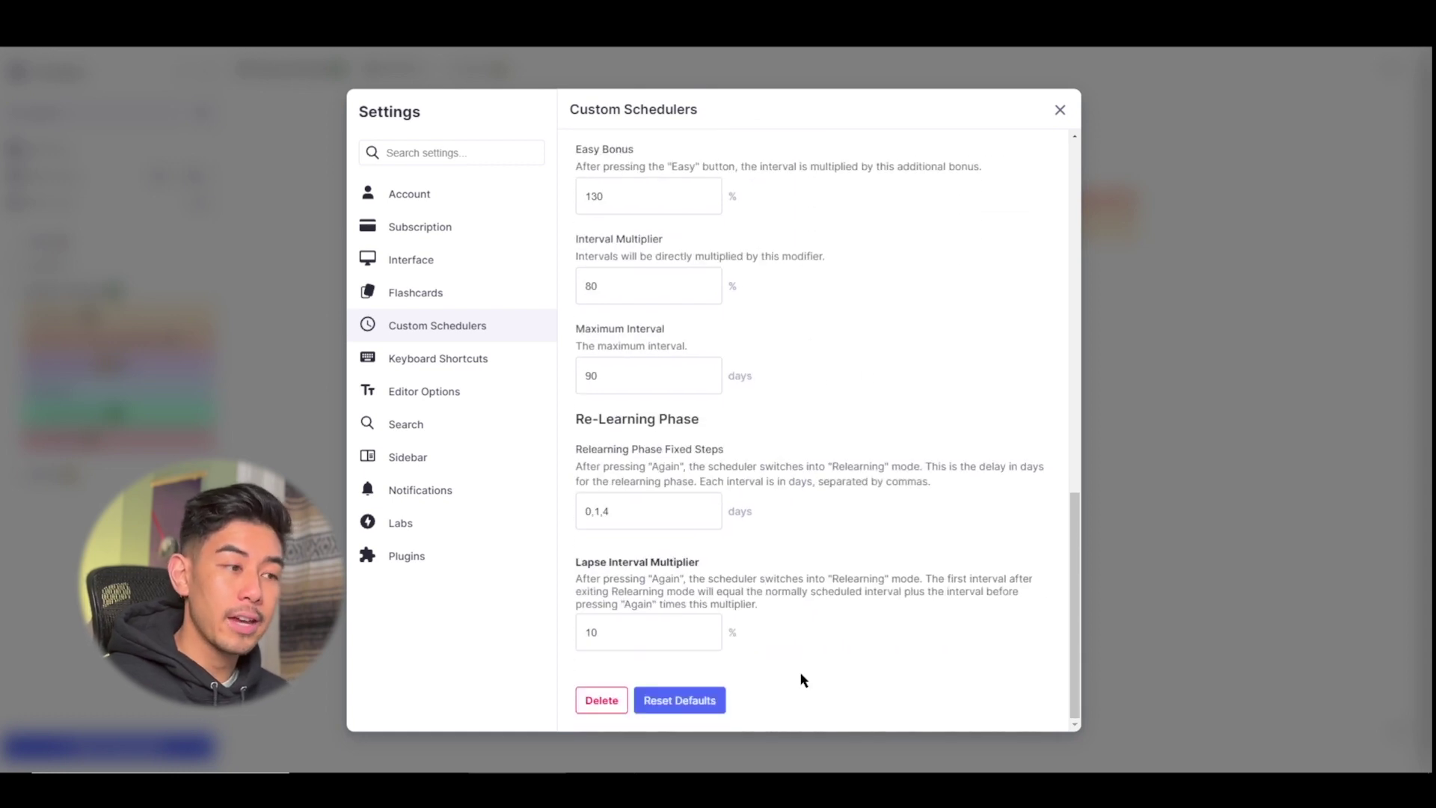
Reset the Global Default Scheduler to defaults, confirm, and reselect the Anki SM-2 type
click(697, 703)
click(778, 120)
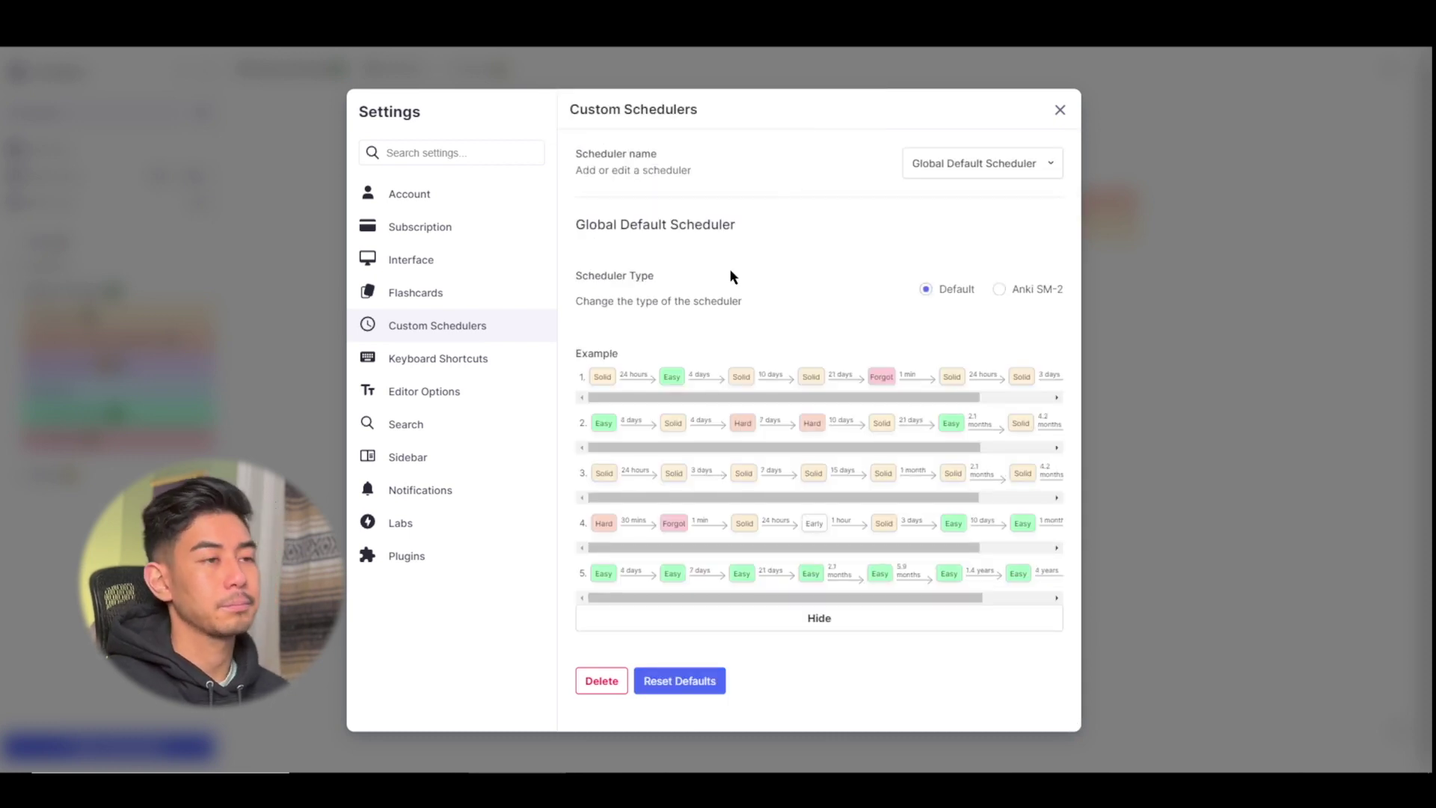
click(987, 289)
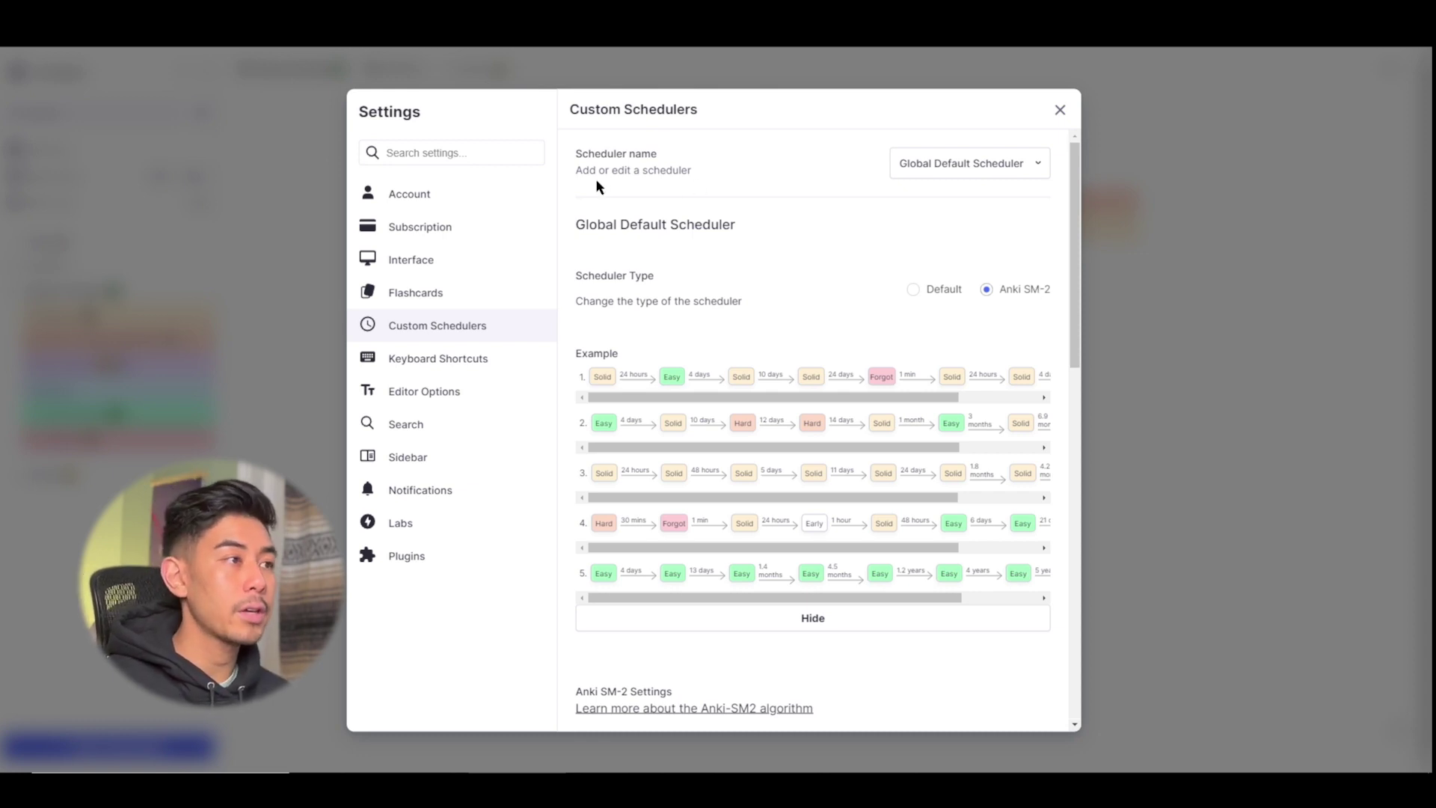
drag(574, 166, 707, 178)
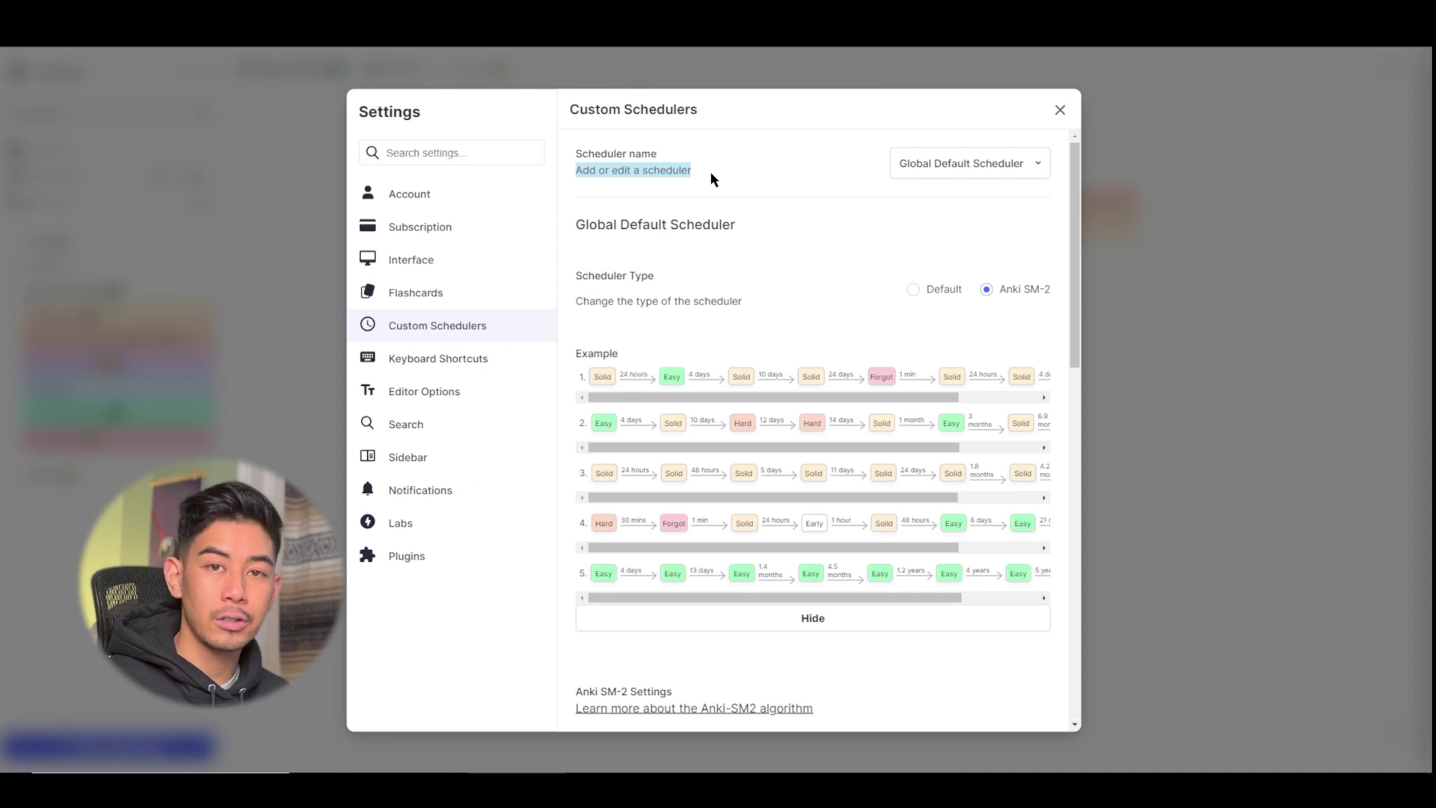
Create a new Anki SM-2 scheduler named with the user's name followed by 'Exam Crunchtime'
click(758, 150)
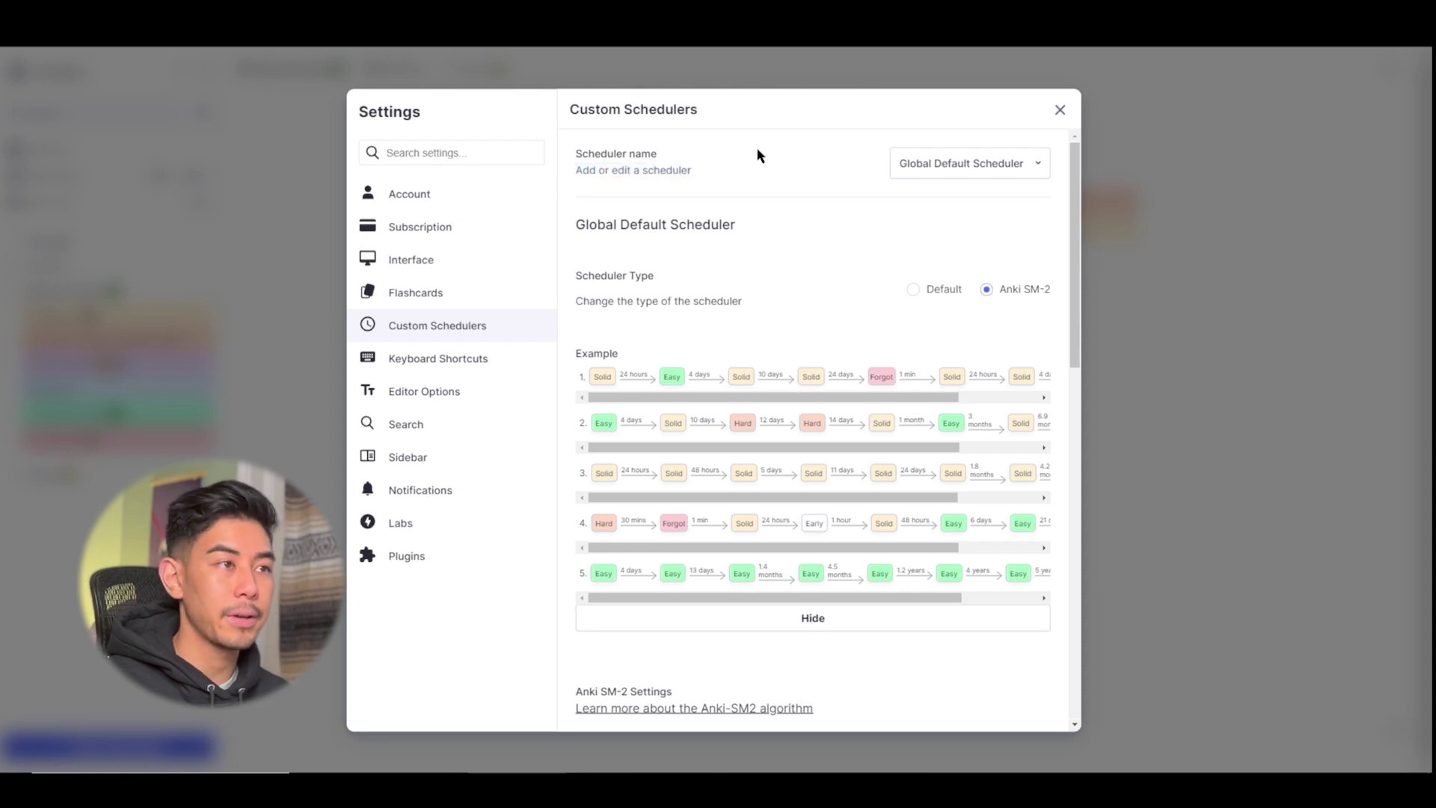
click(1037, 164)
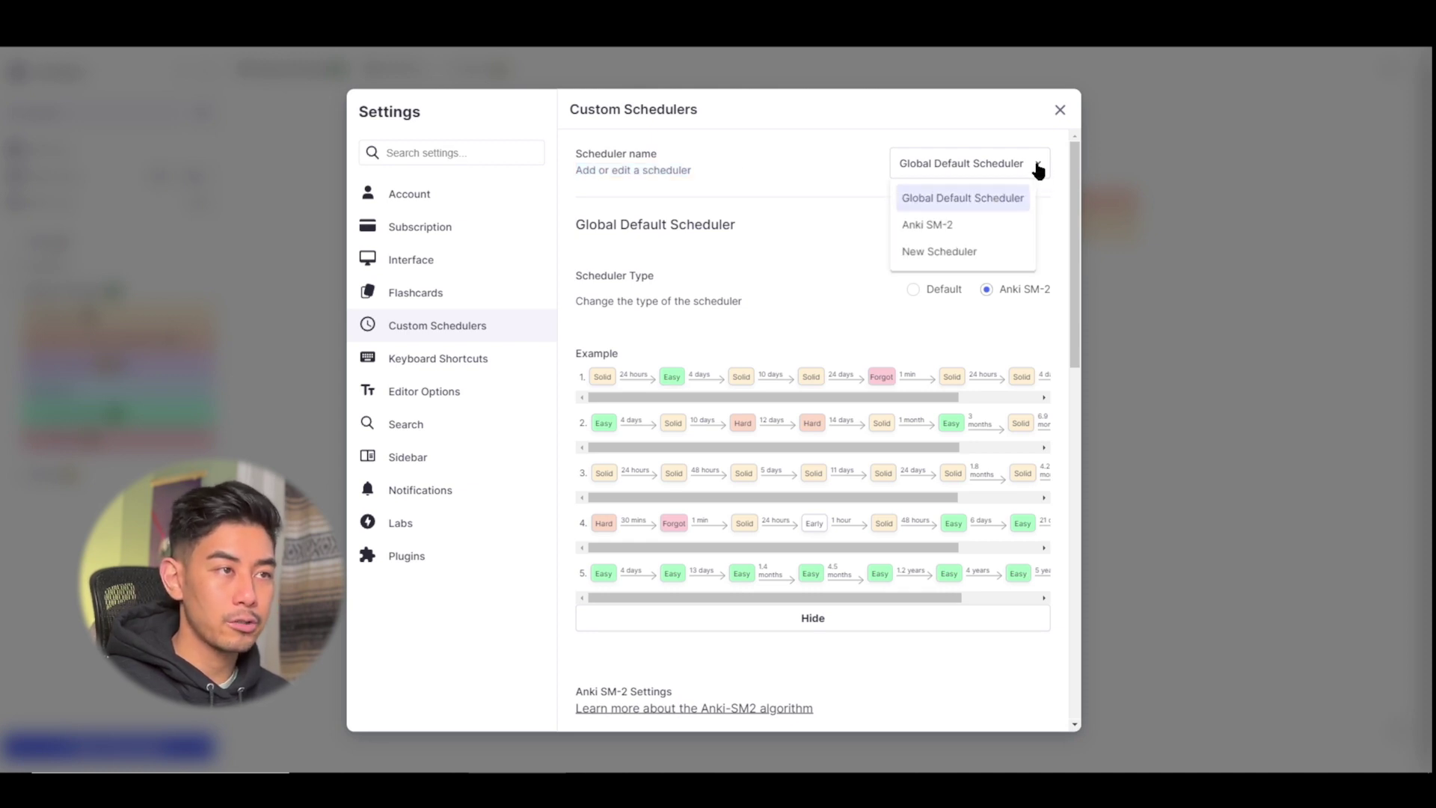
click(931, 253)
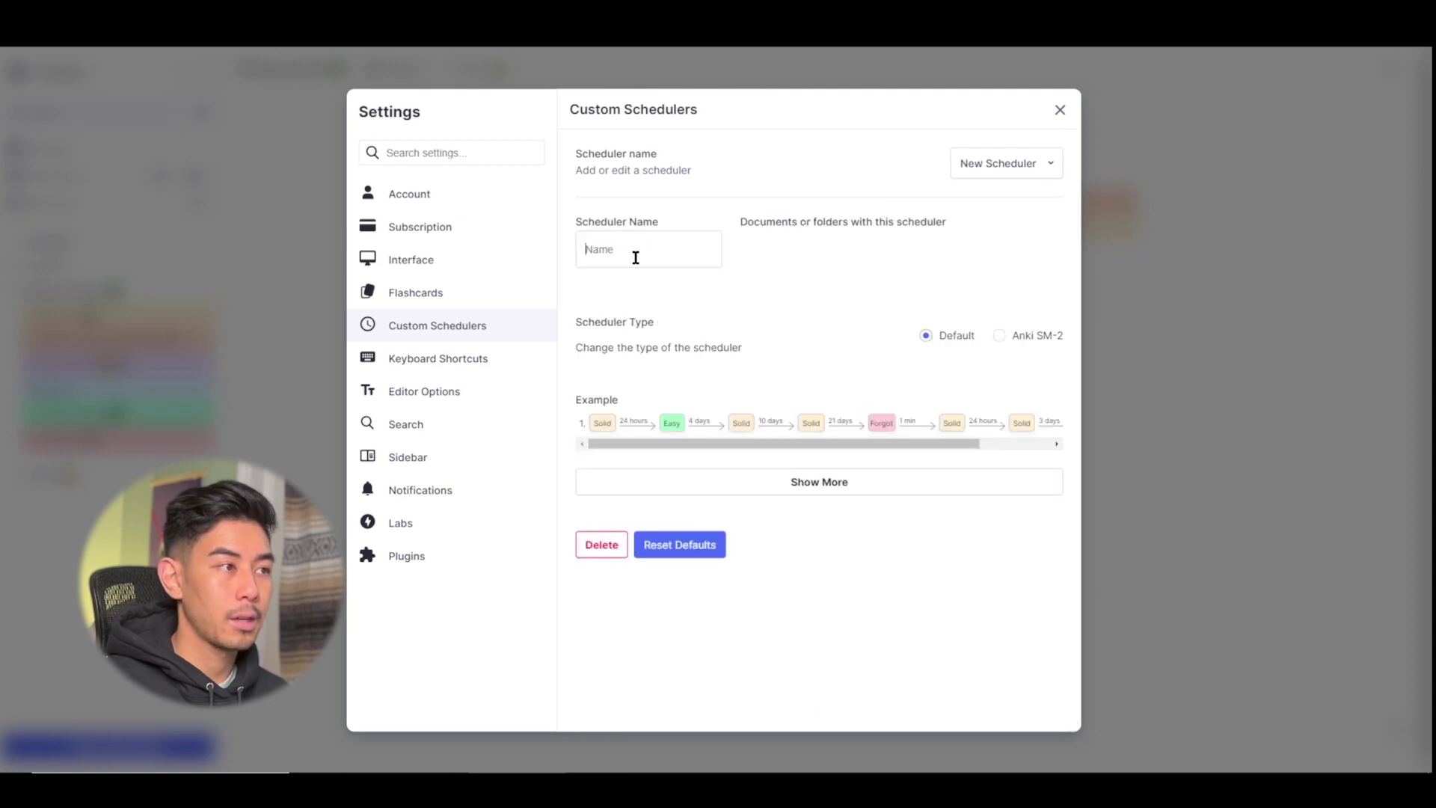
text(Matty's )
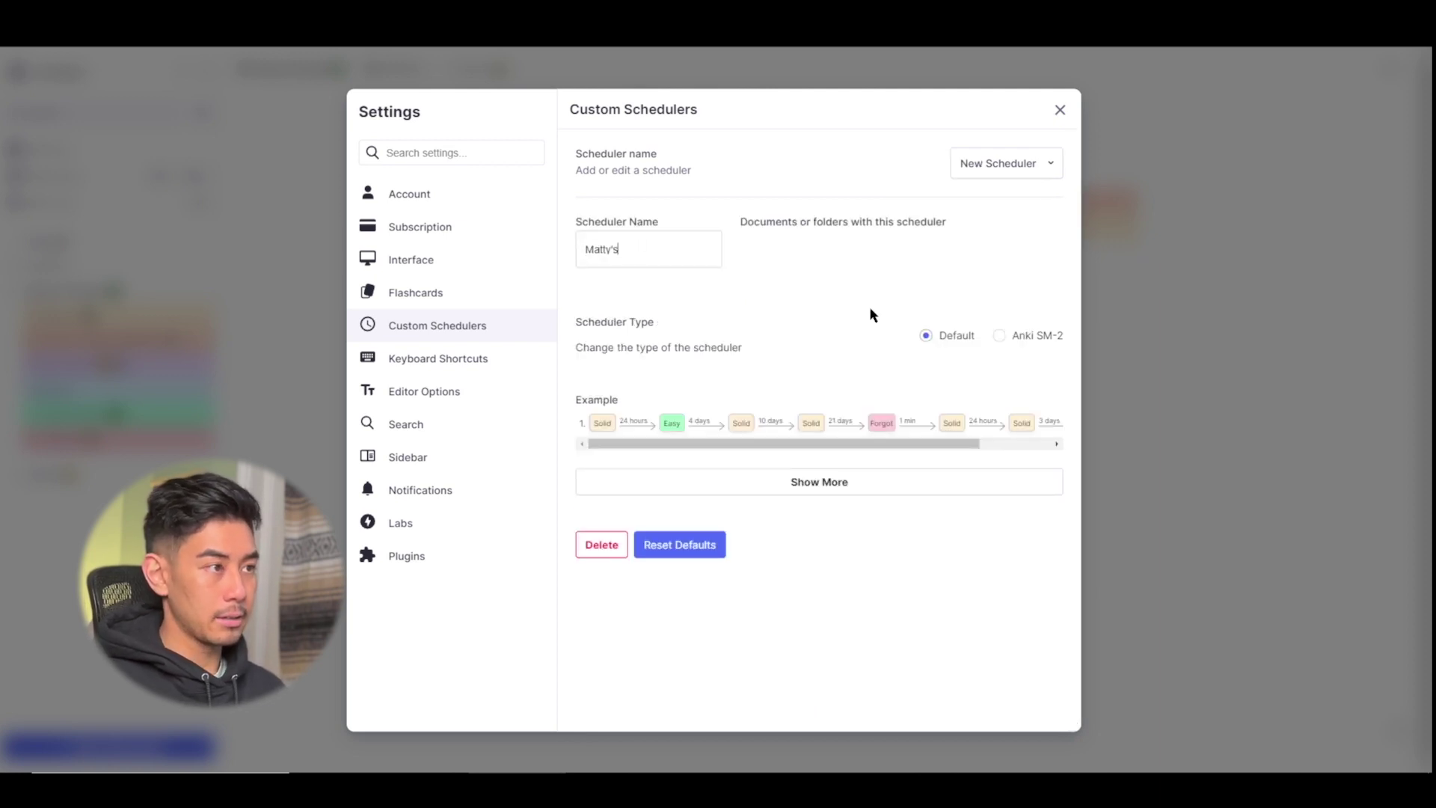
text(Exam )
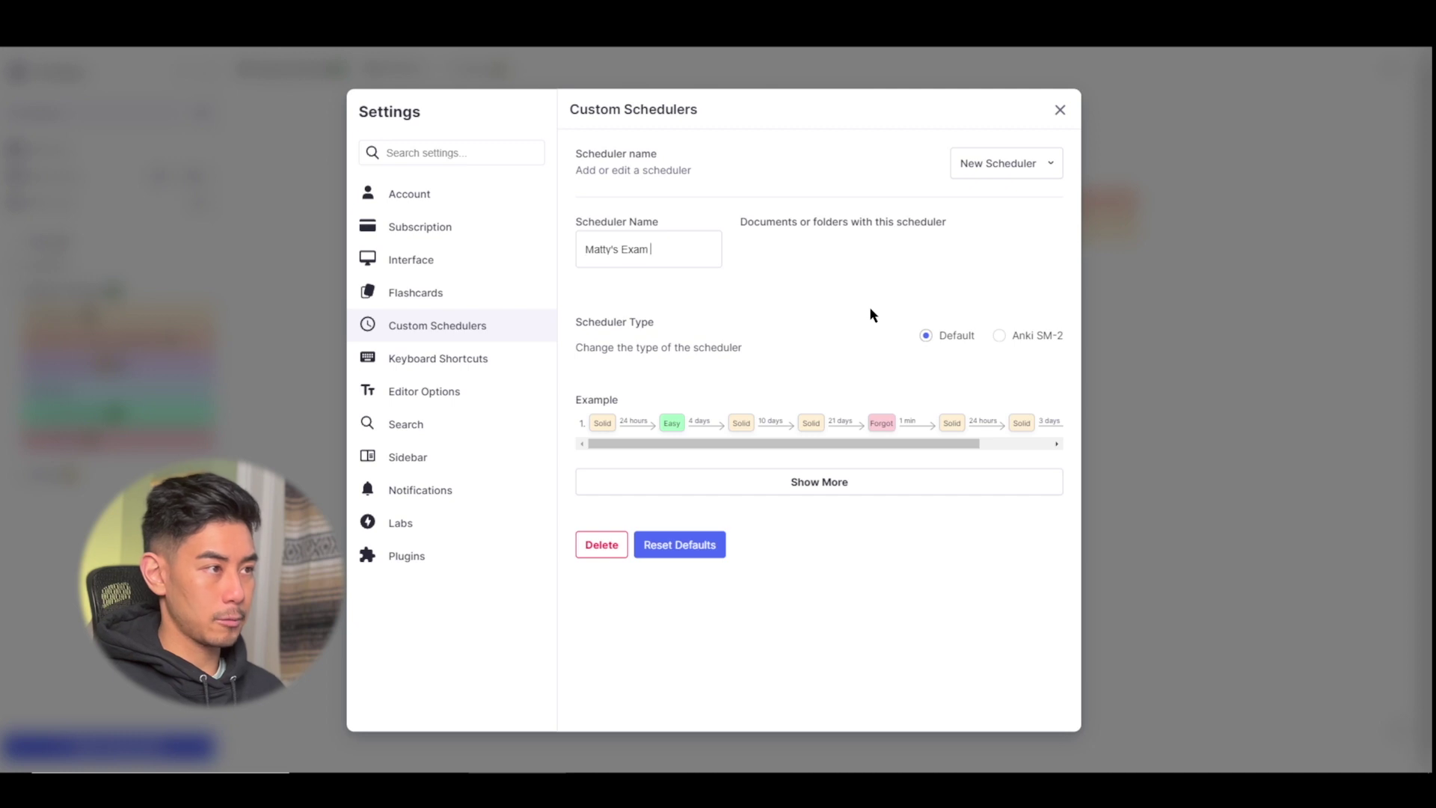
text(Crunchtime)
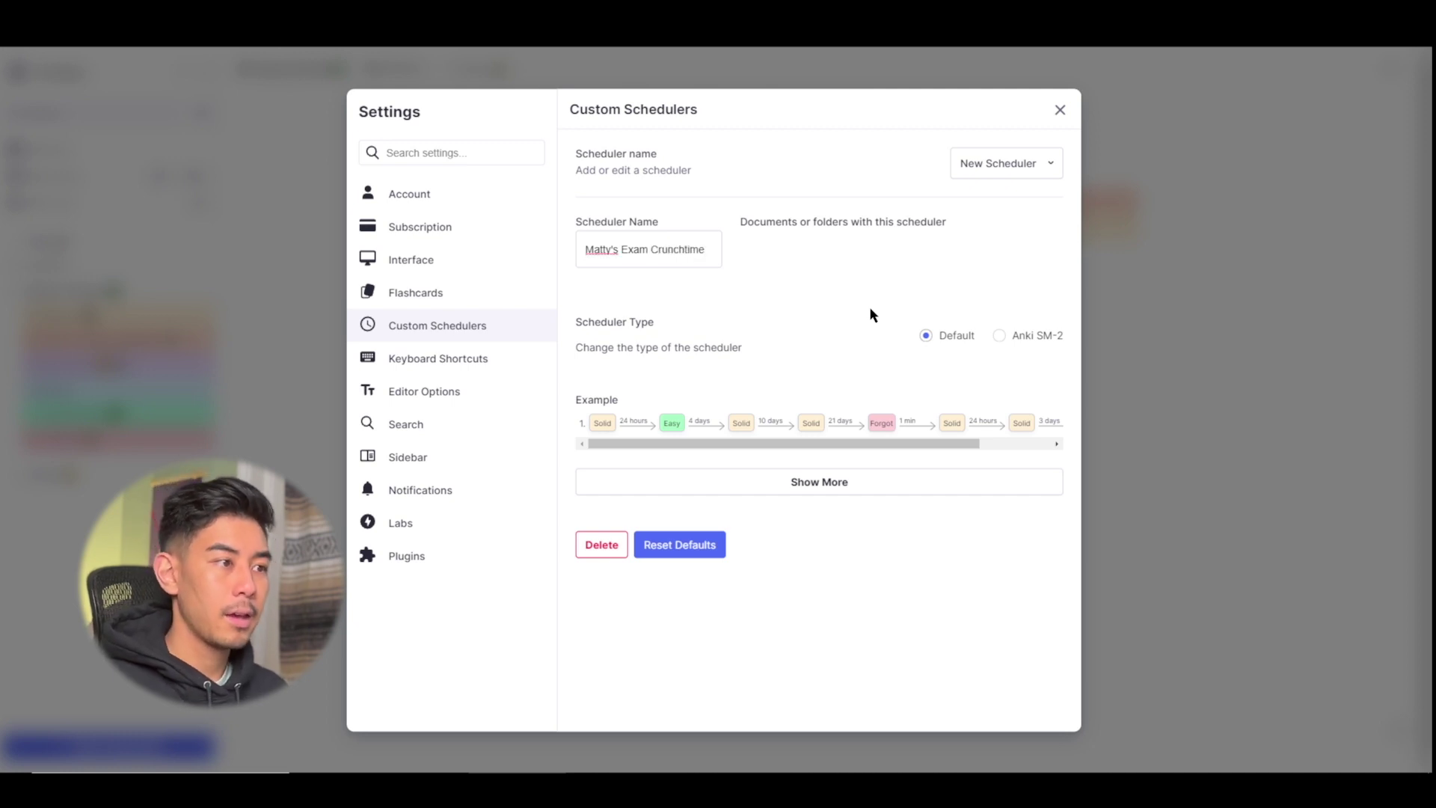
click(1000, 336)
scroll(846, 397, down, 5)
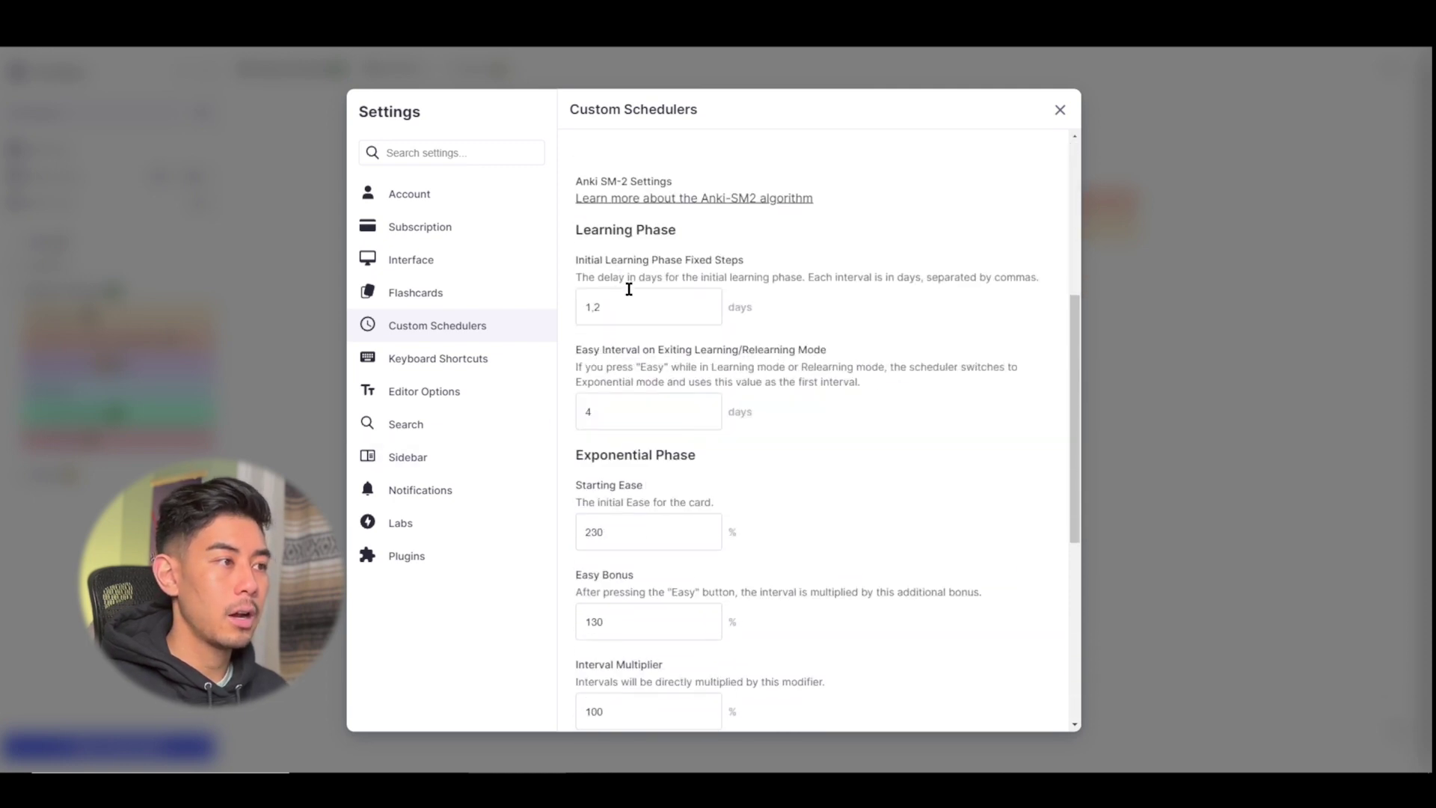
Show all five example sequences and set the initial learning steps to 0.3,0.6,1 days
scroll(747, 388, up, 5)
click(827, 481)
scroll(711, 545, down, 3)
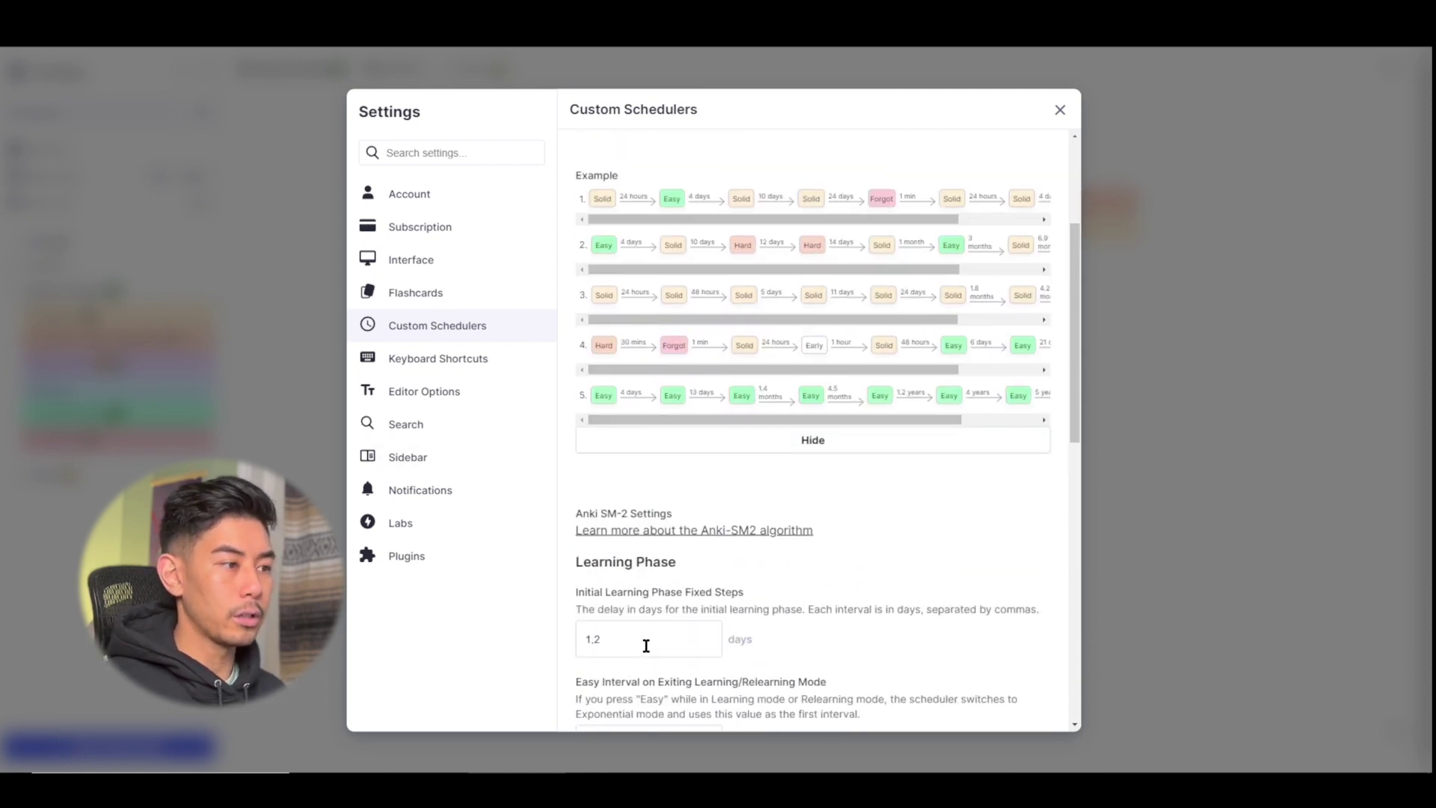
key(BackSpace)
key(BackSpace)
key(BackSpace)
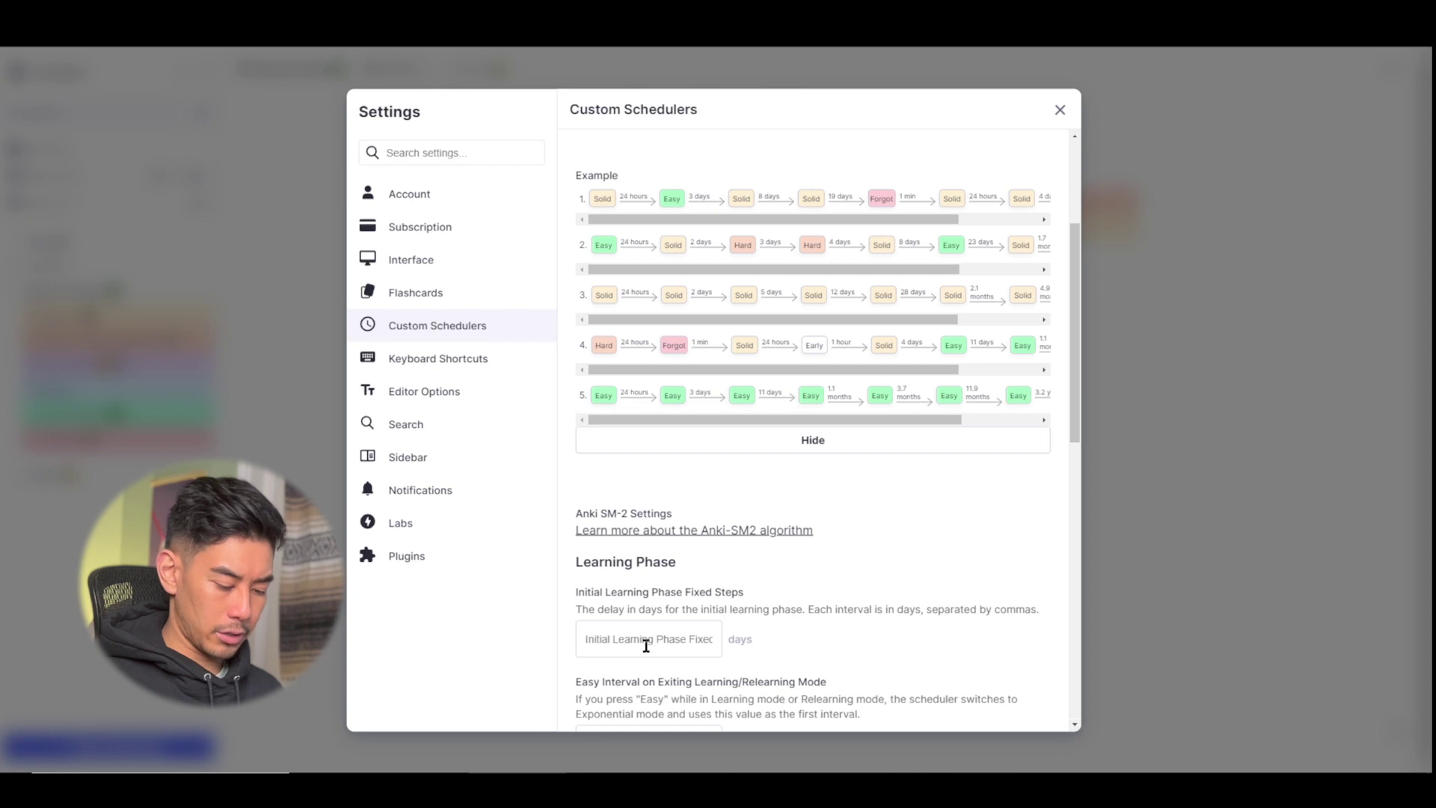
text(0.3)
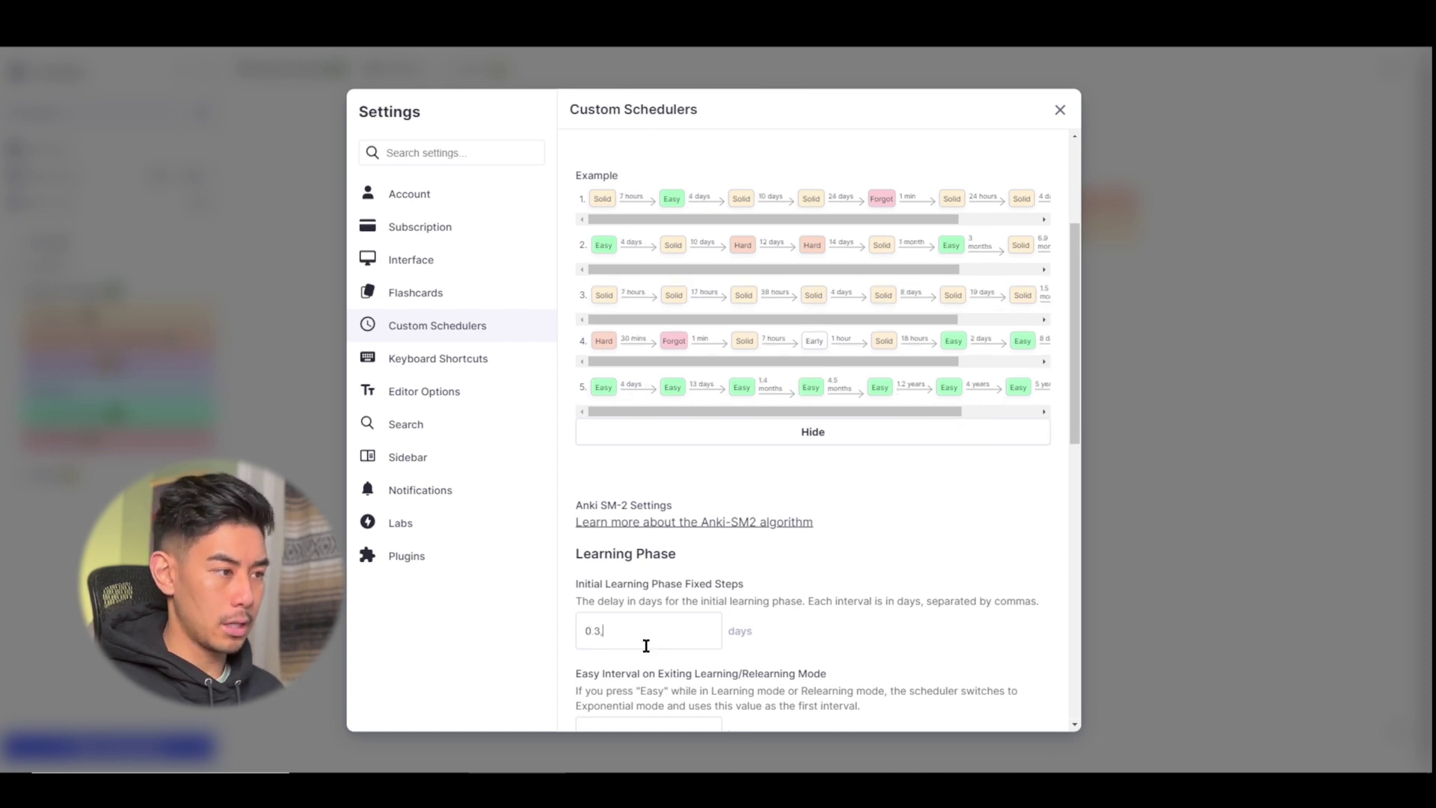
text(,0.6)
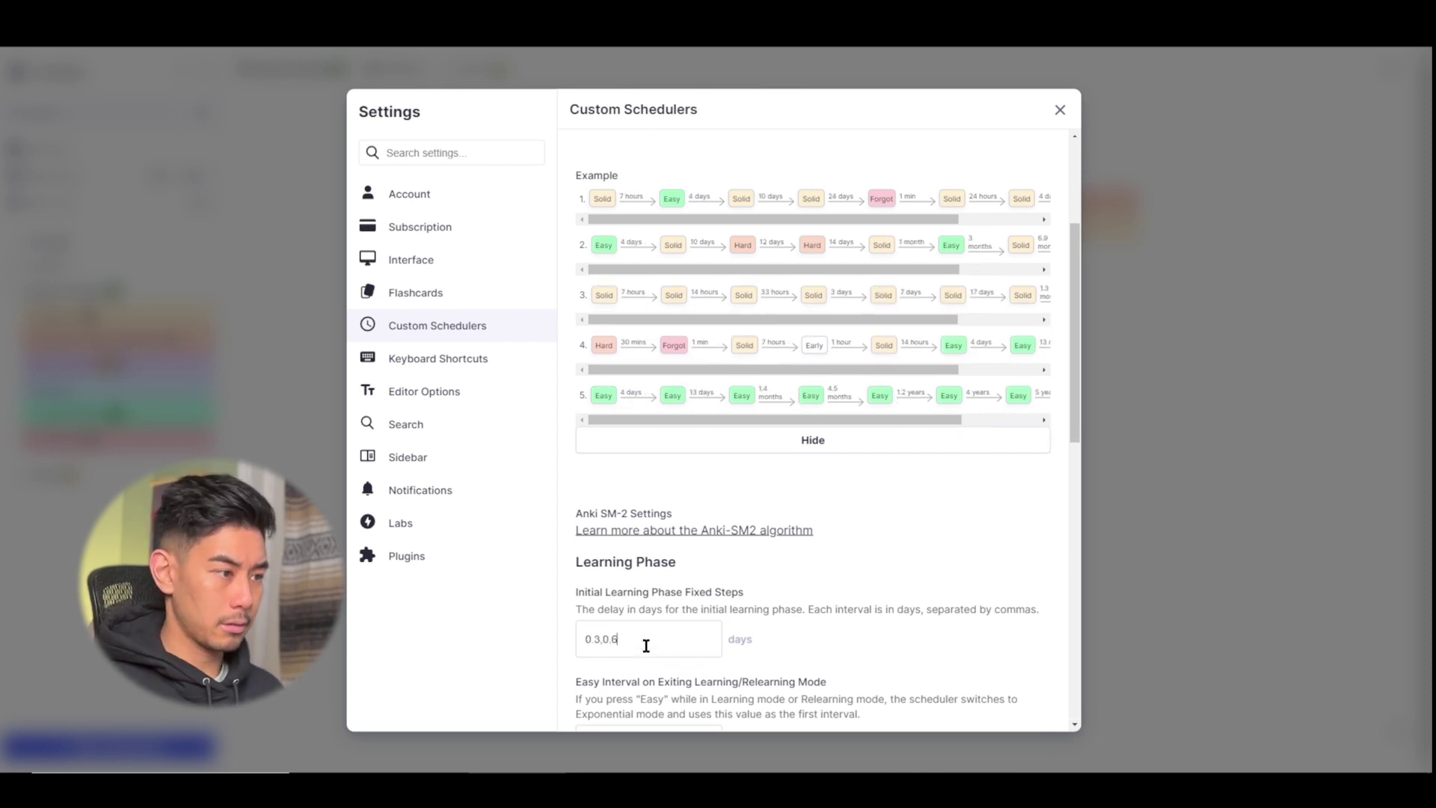
text(,1)
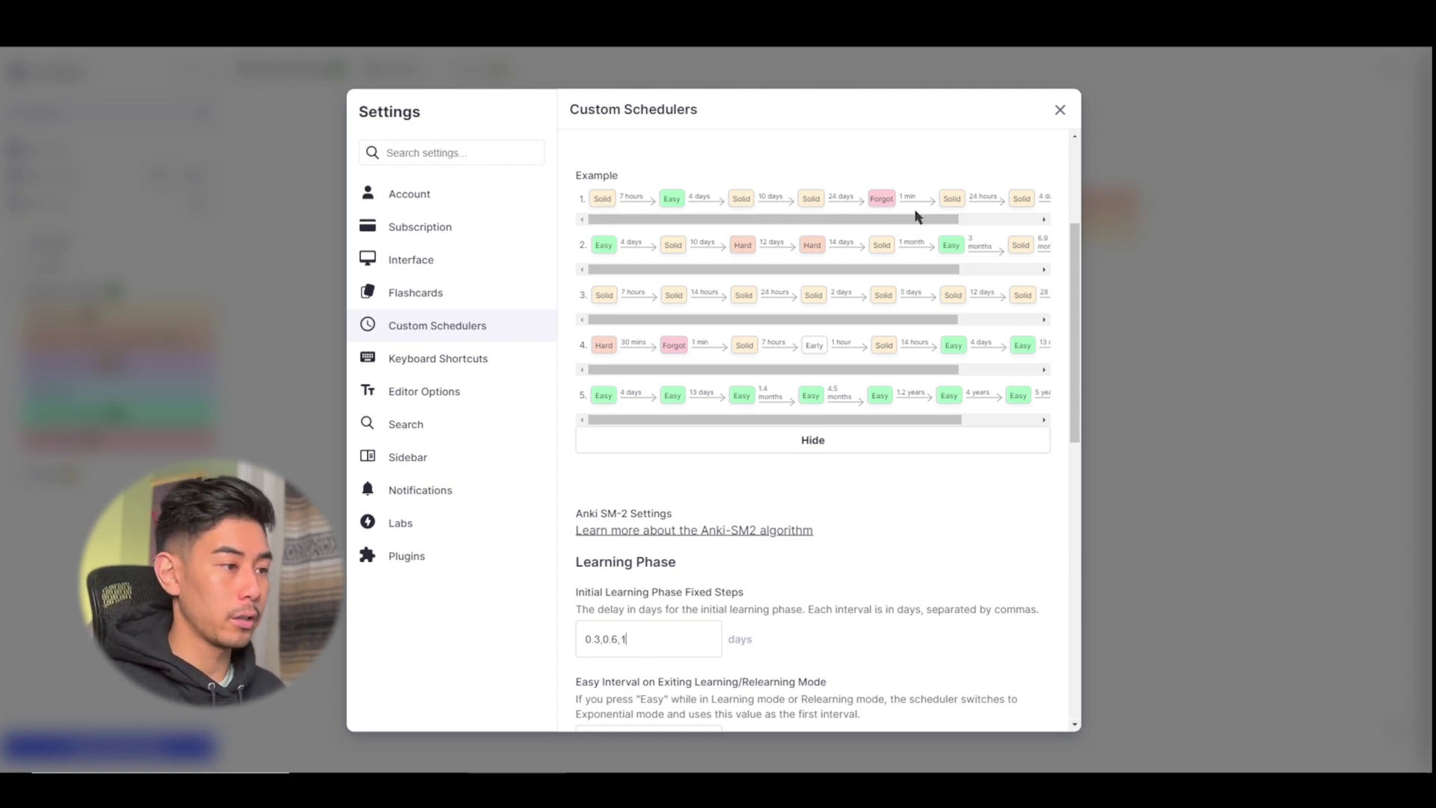
Lower the Easy Interval on exiting learning to 2 days
scroll(706, 596, down, 2)
click(707, 591)
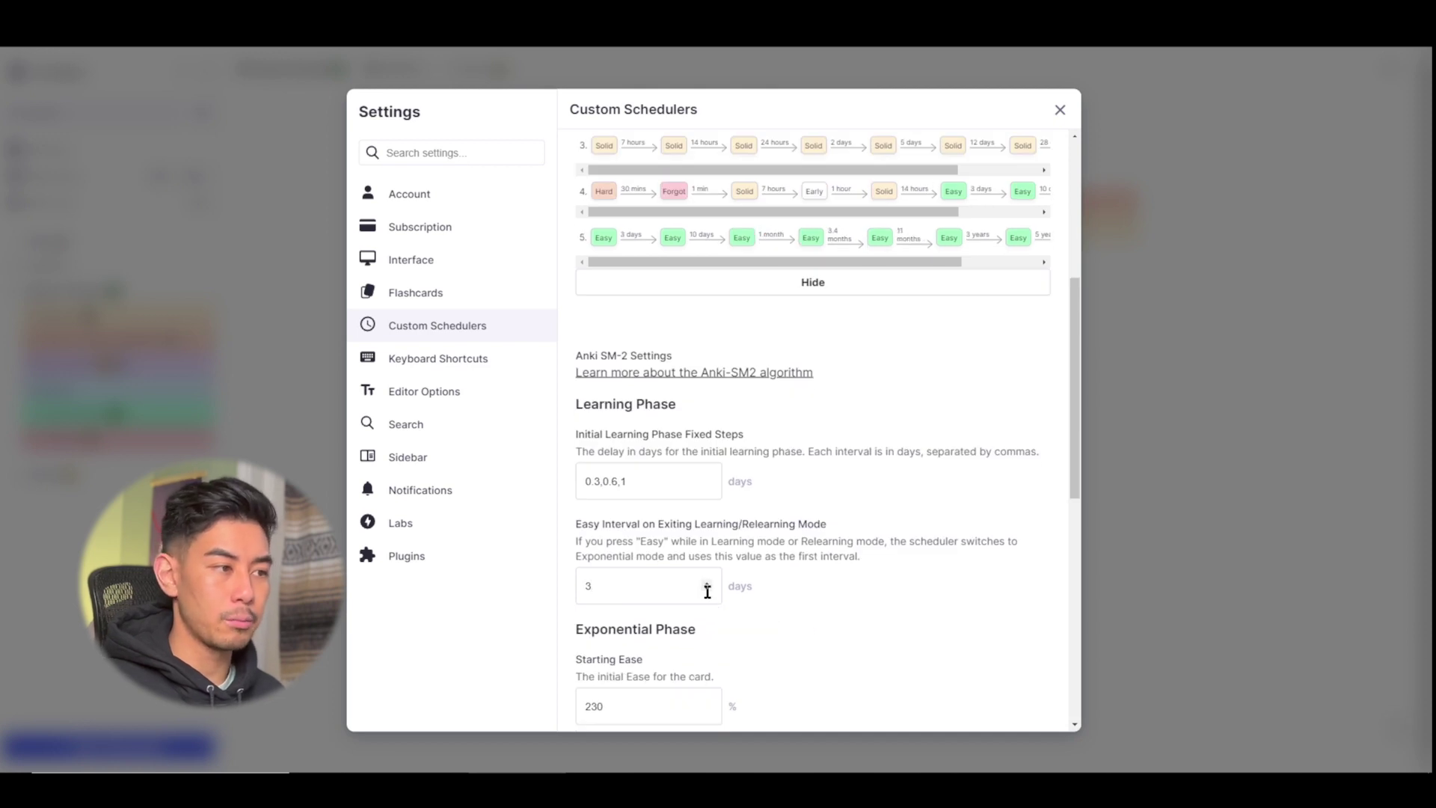
click(707, 591)
scroll(747, 635, down, 2)
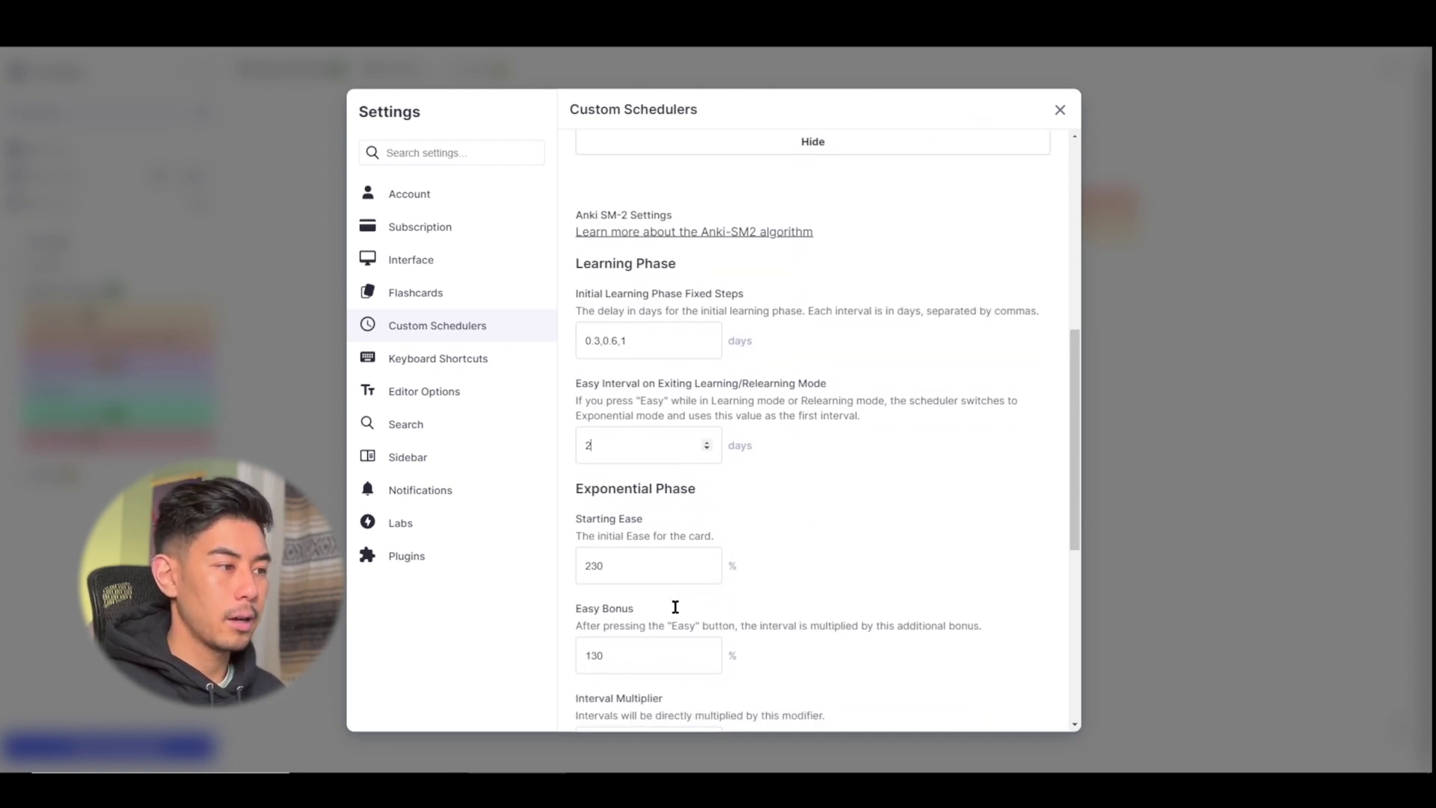
click(606, 554)
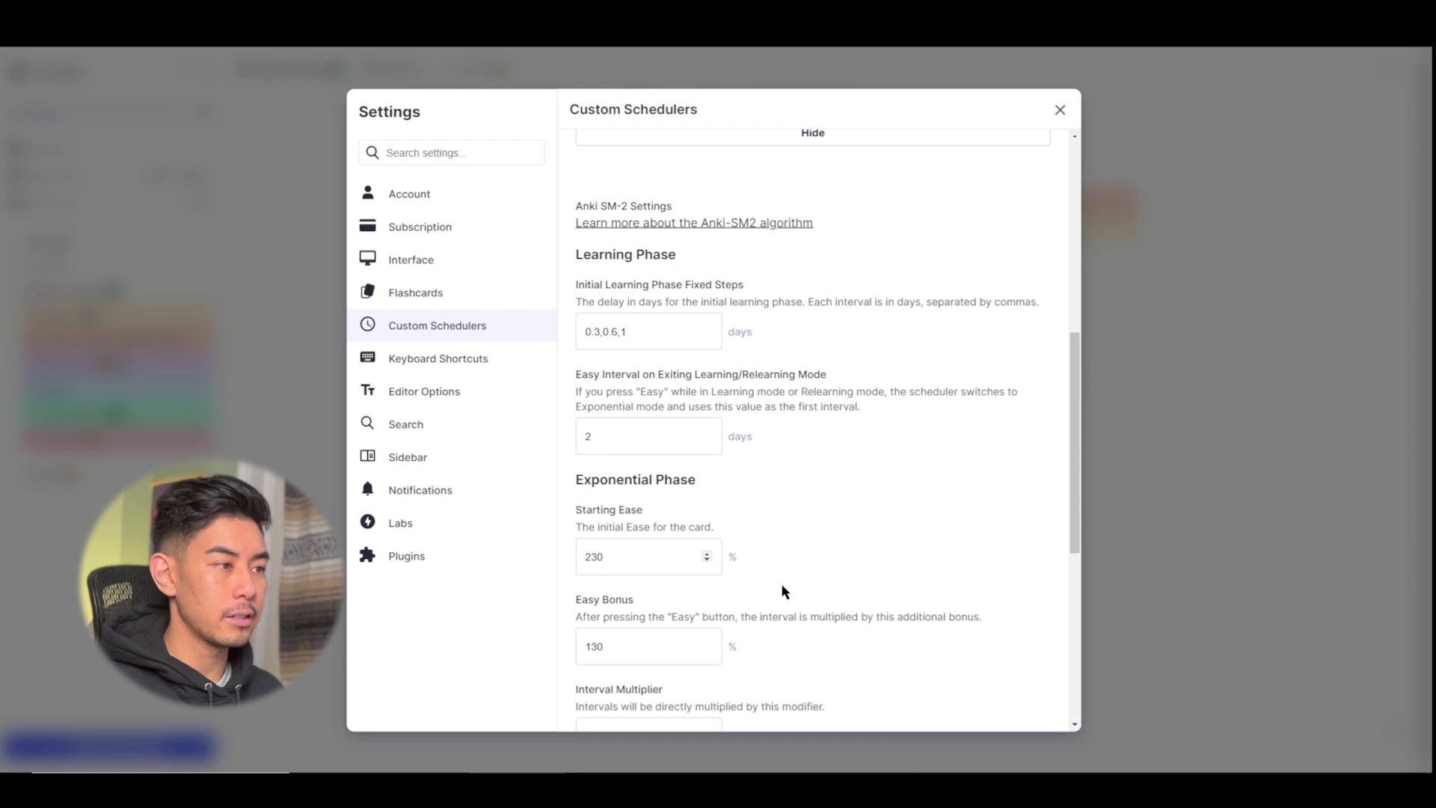
Set Starting Ease to 150% and Easy Bonus to 100
key(BackSpace)
key(BackSpace)
key(BackSpace)
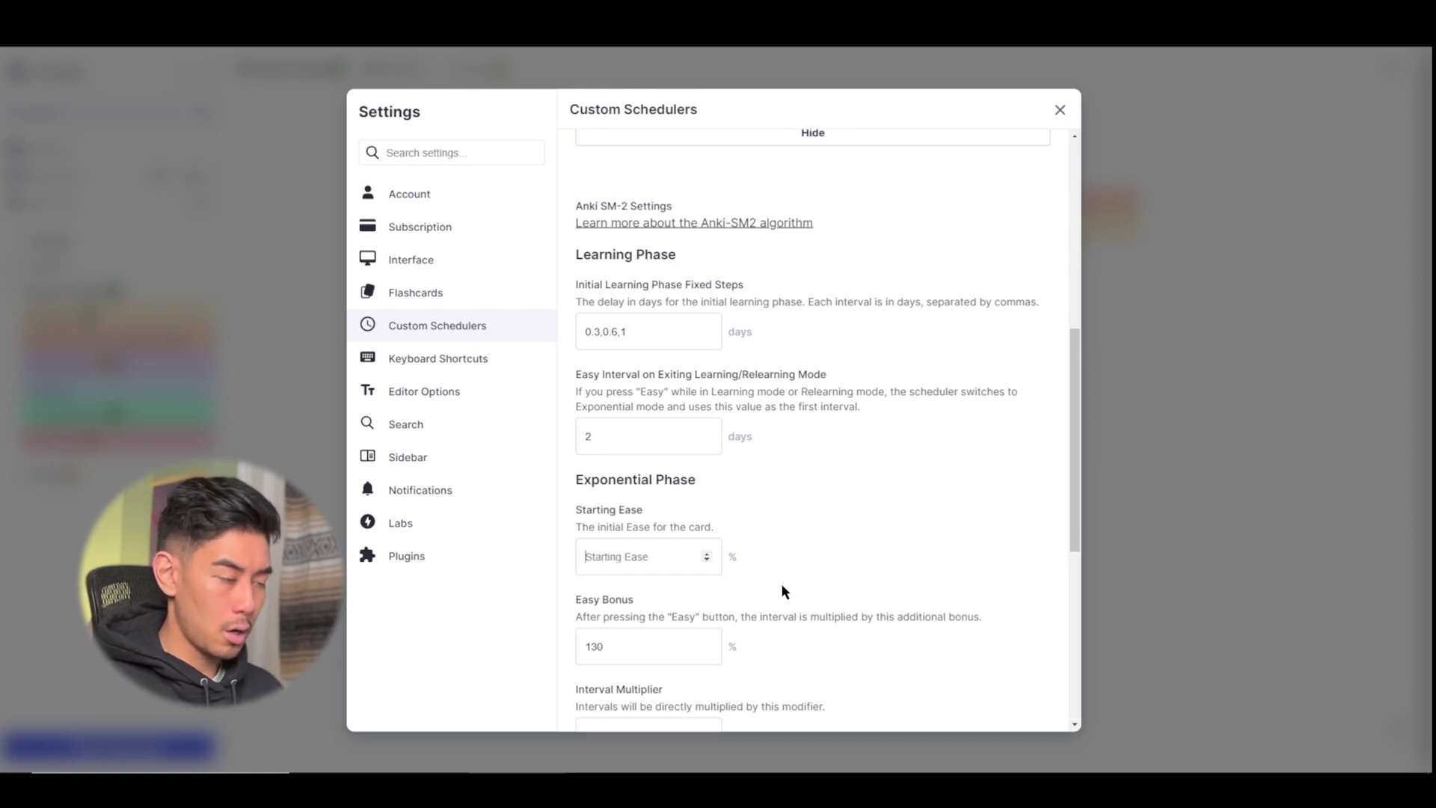
text(150)
scroll(740, 605, down, 1)
click(617, 559)
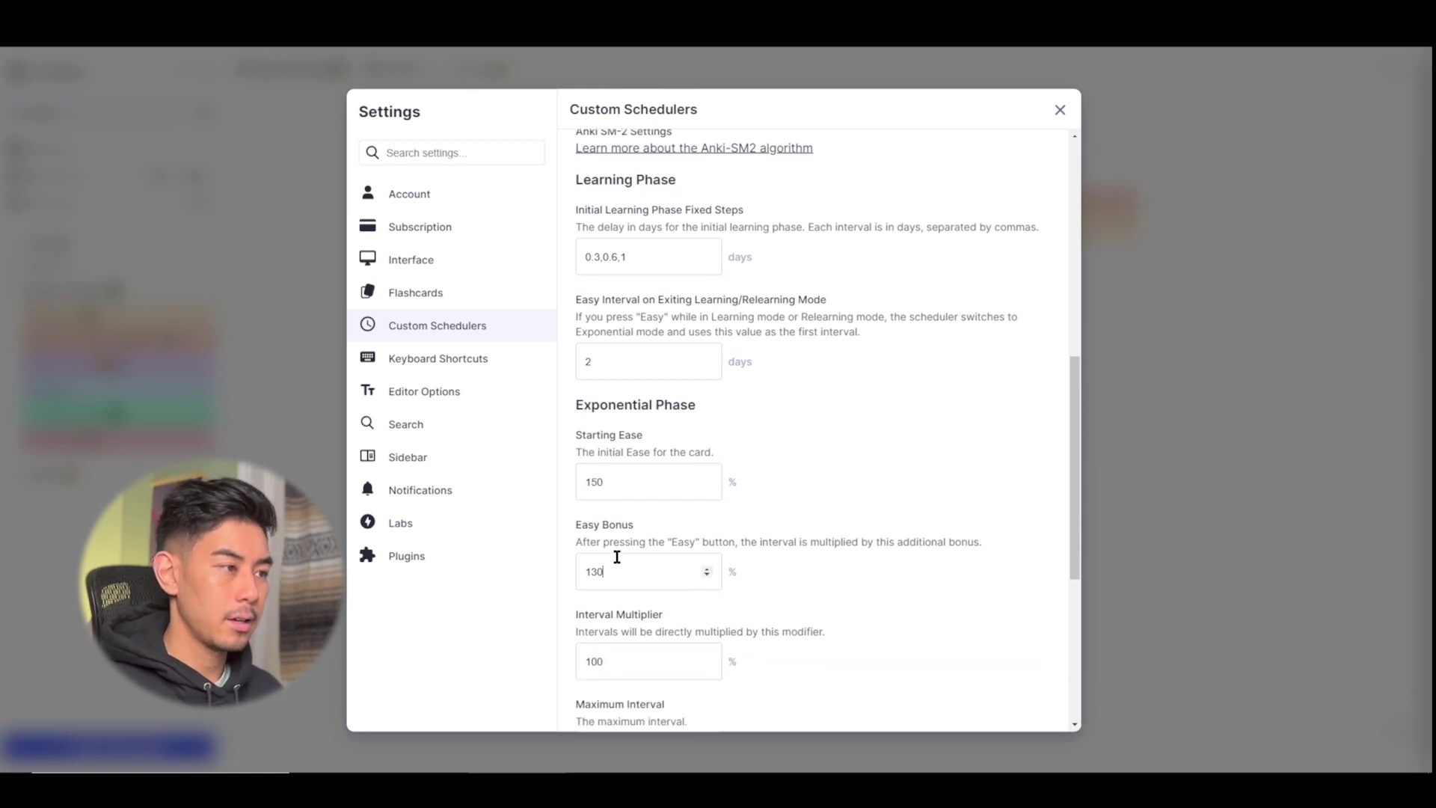
text(99)
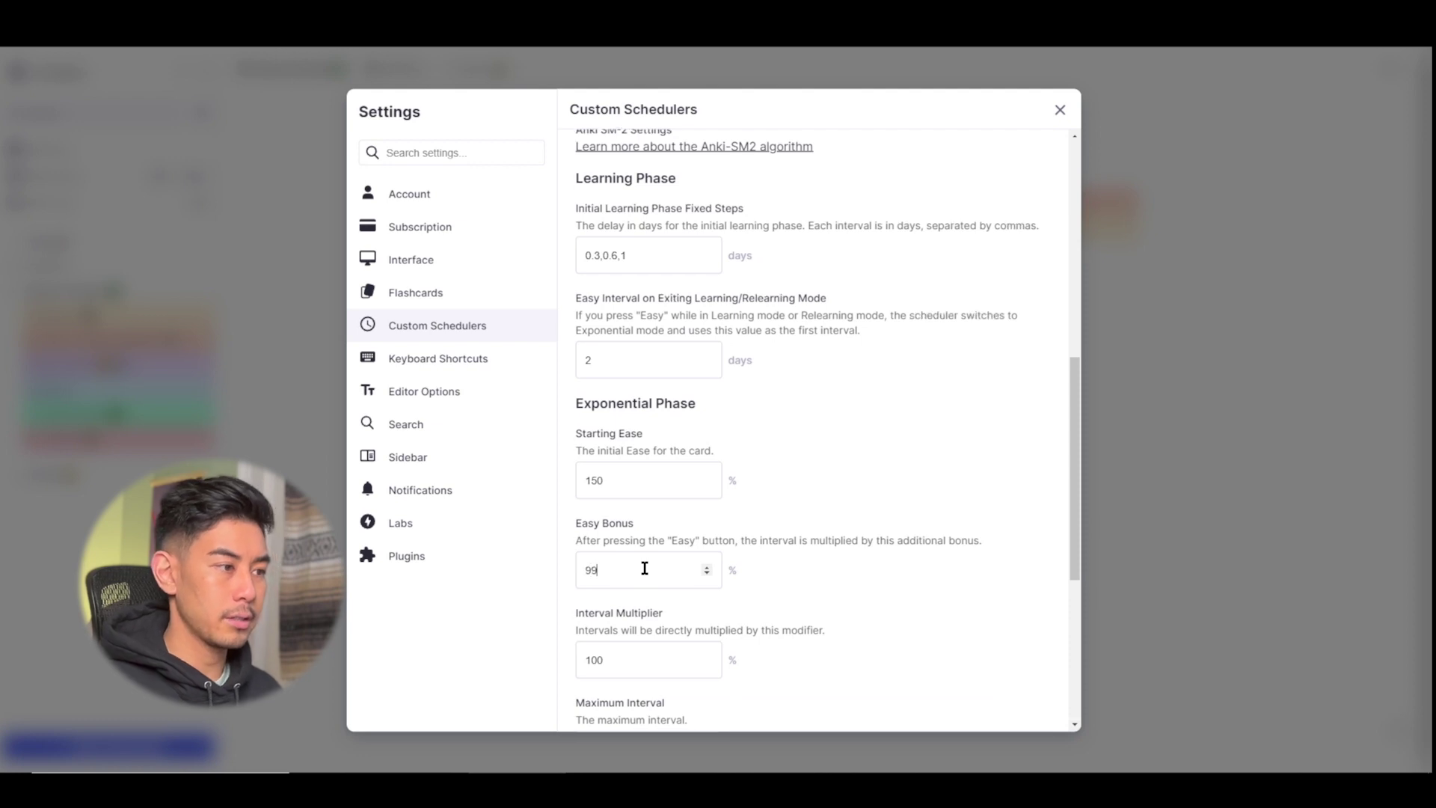
scroll(654, 667, down, 1)
key(BackSpace)
key(BackSpace)
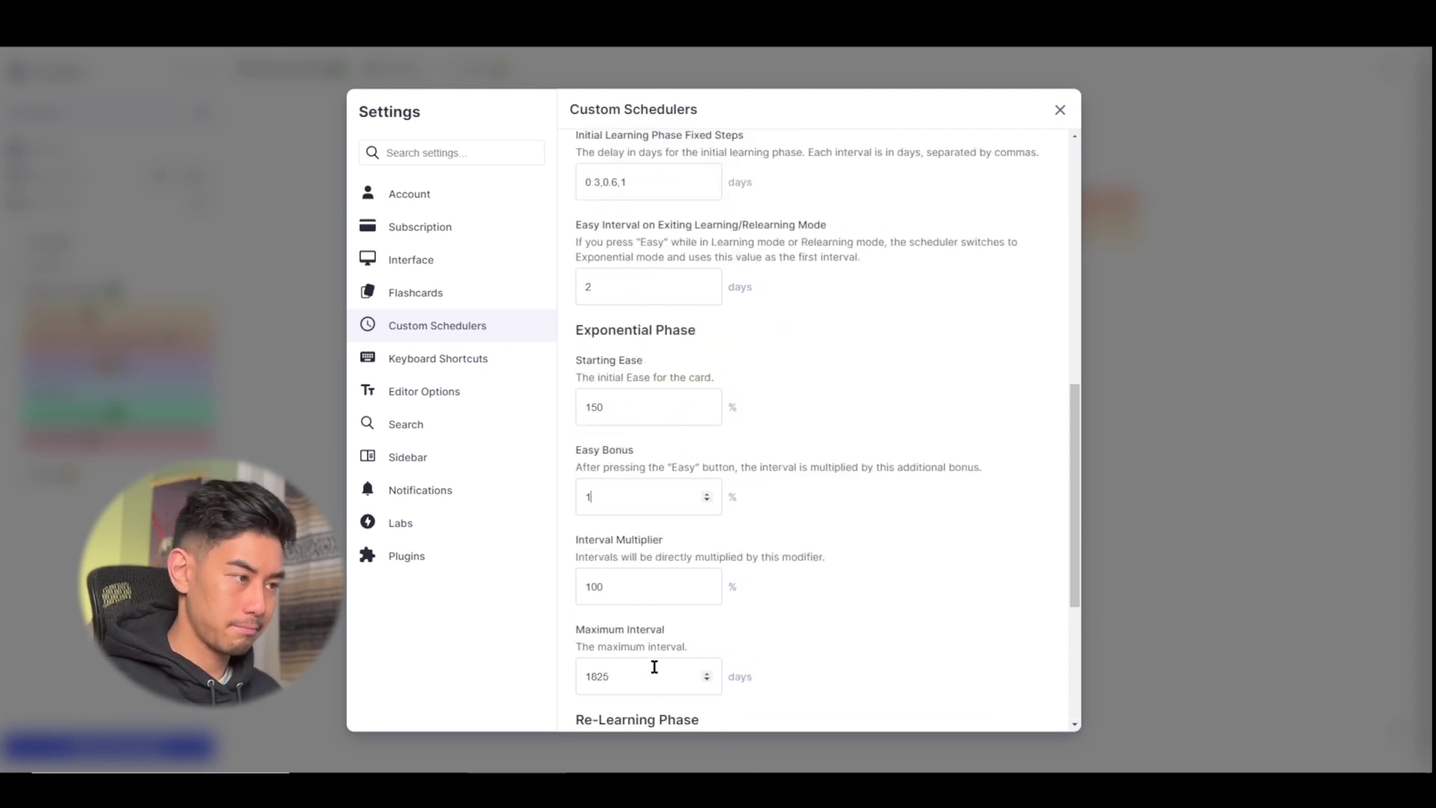
text(100)
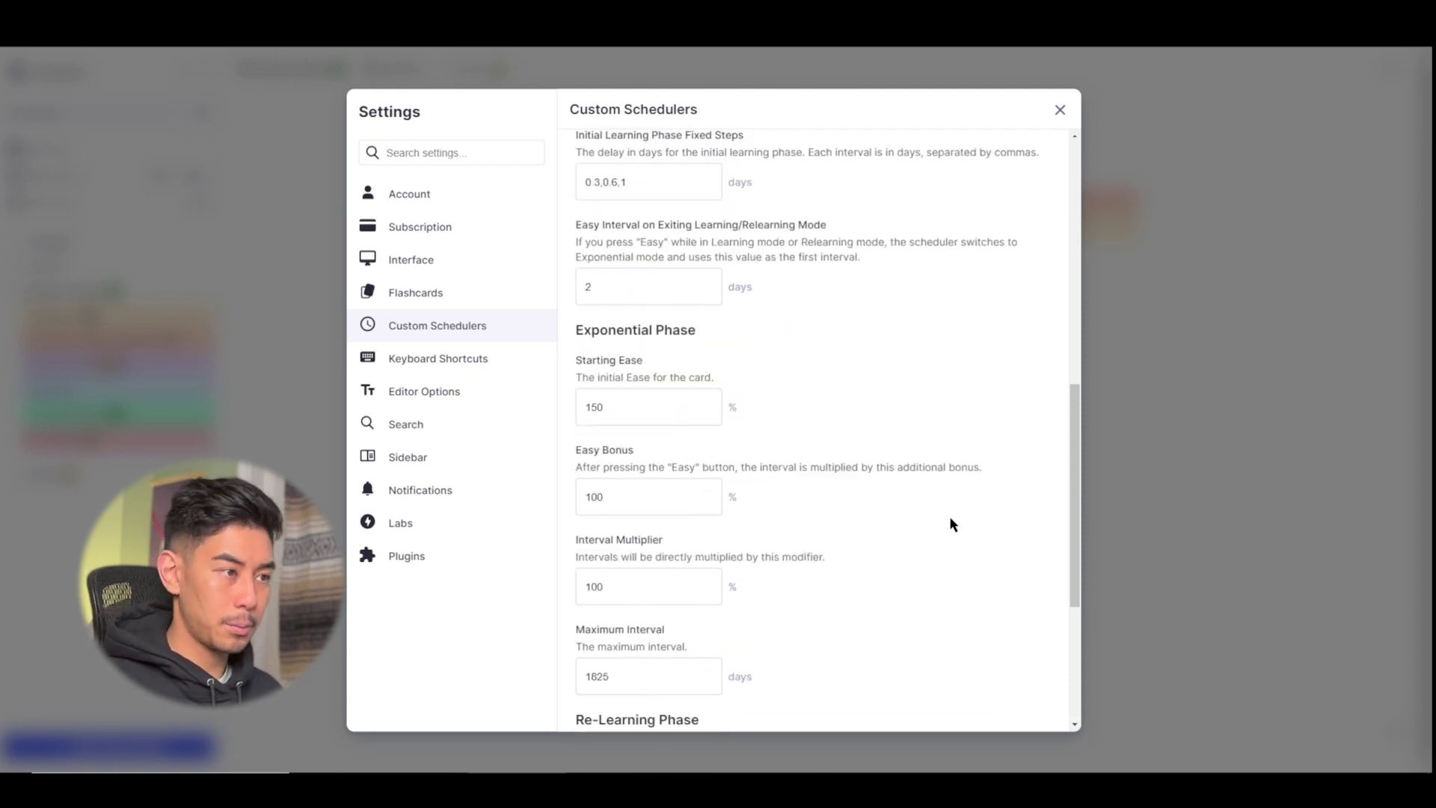
Set the Interval Multiplier to 75% and cap the Maximum Interval at 14 days
click(612, 582)
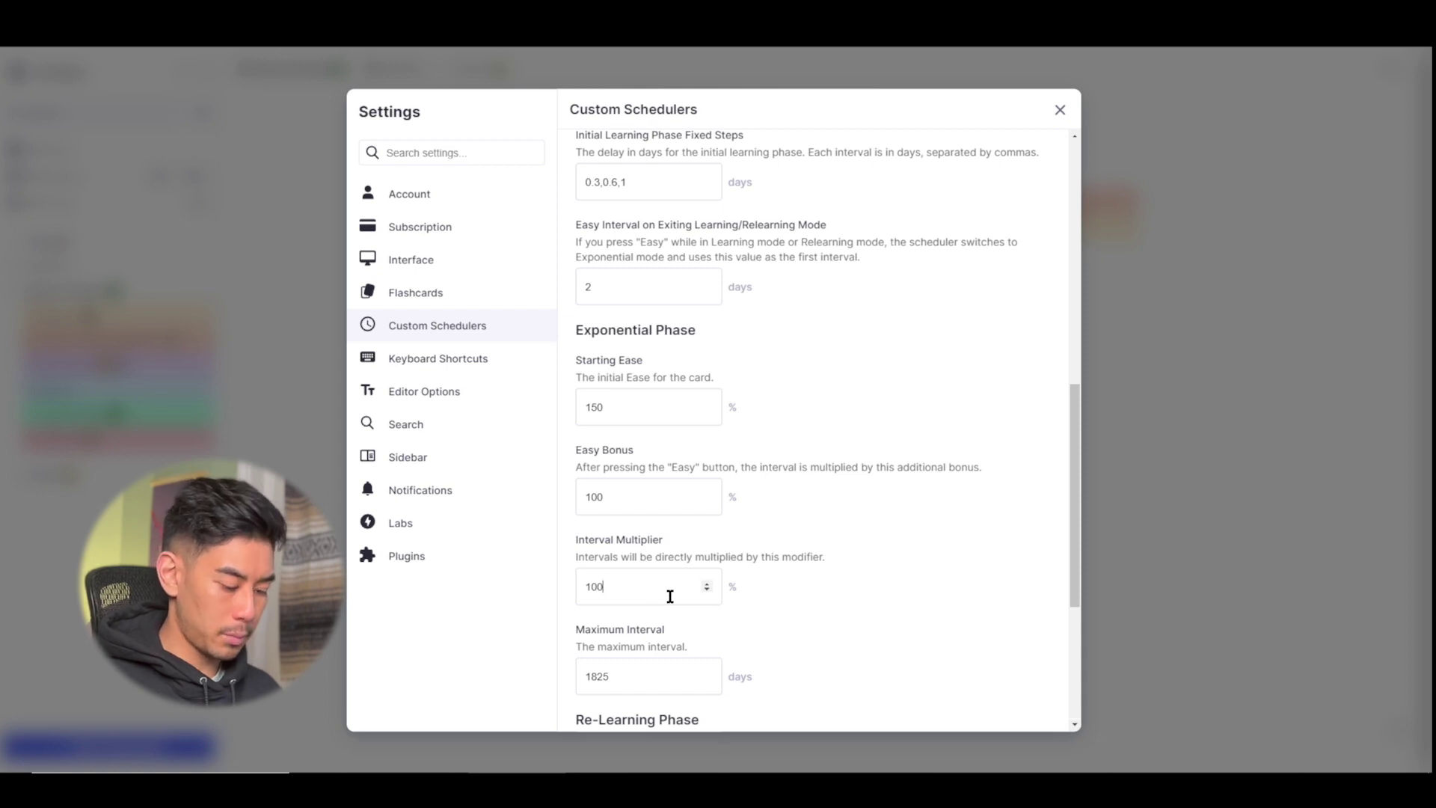
key(BackSpace)
key(BackSpace)
key(BackSpace)
text(75)
scroll(872, 632, down, 1)
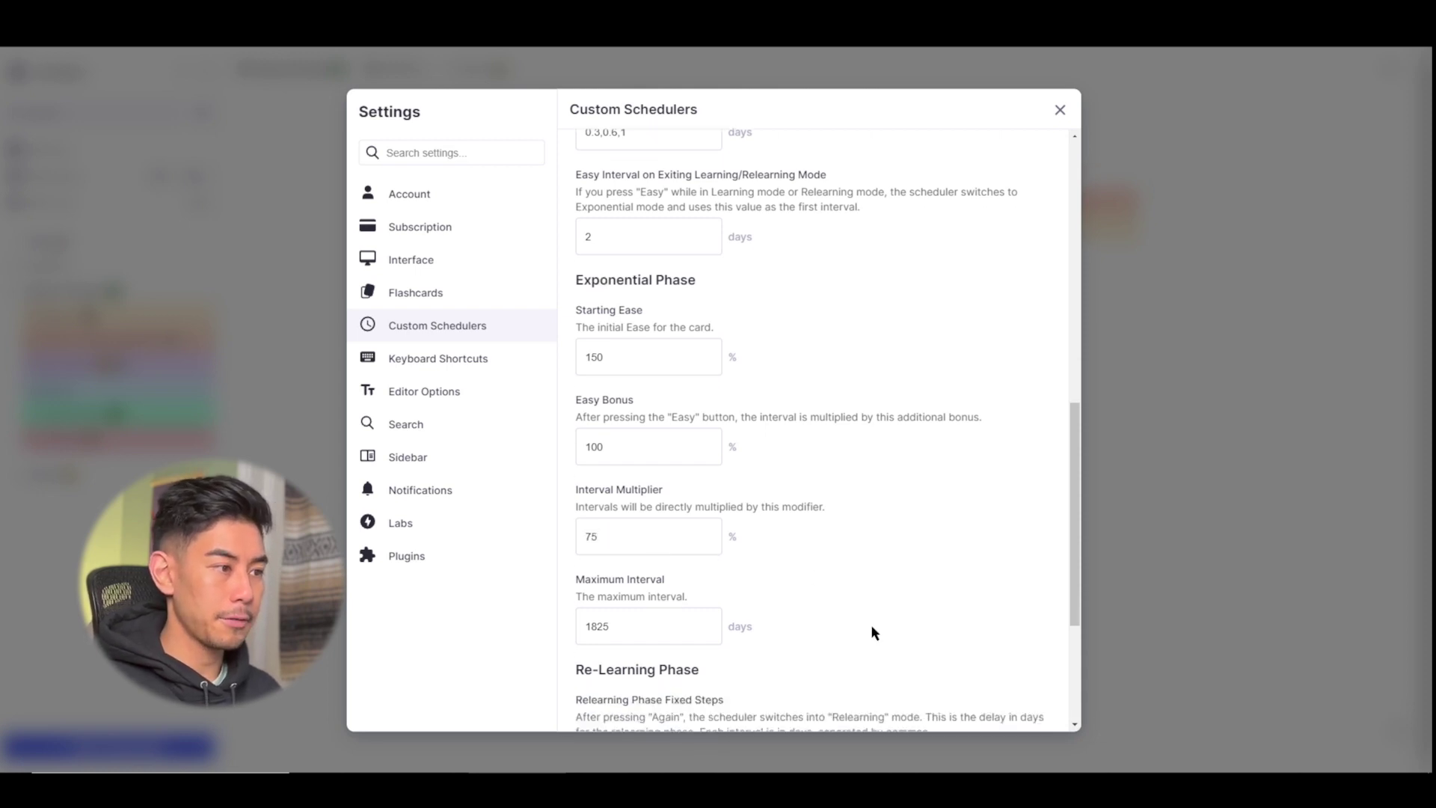
drag(639, 604, 524, 604)
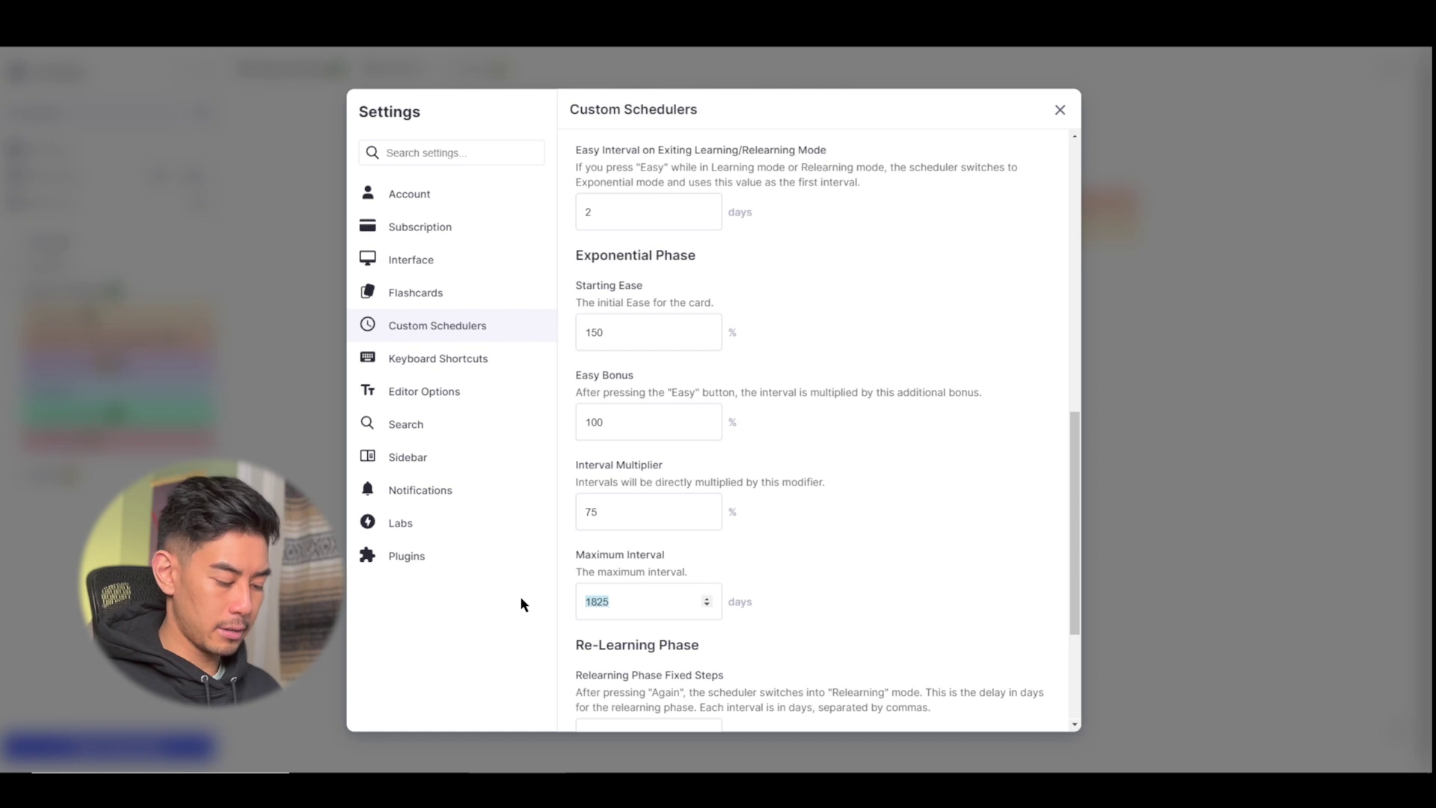
text(14)
scroll(882, 457, down, 3)
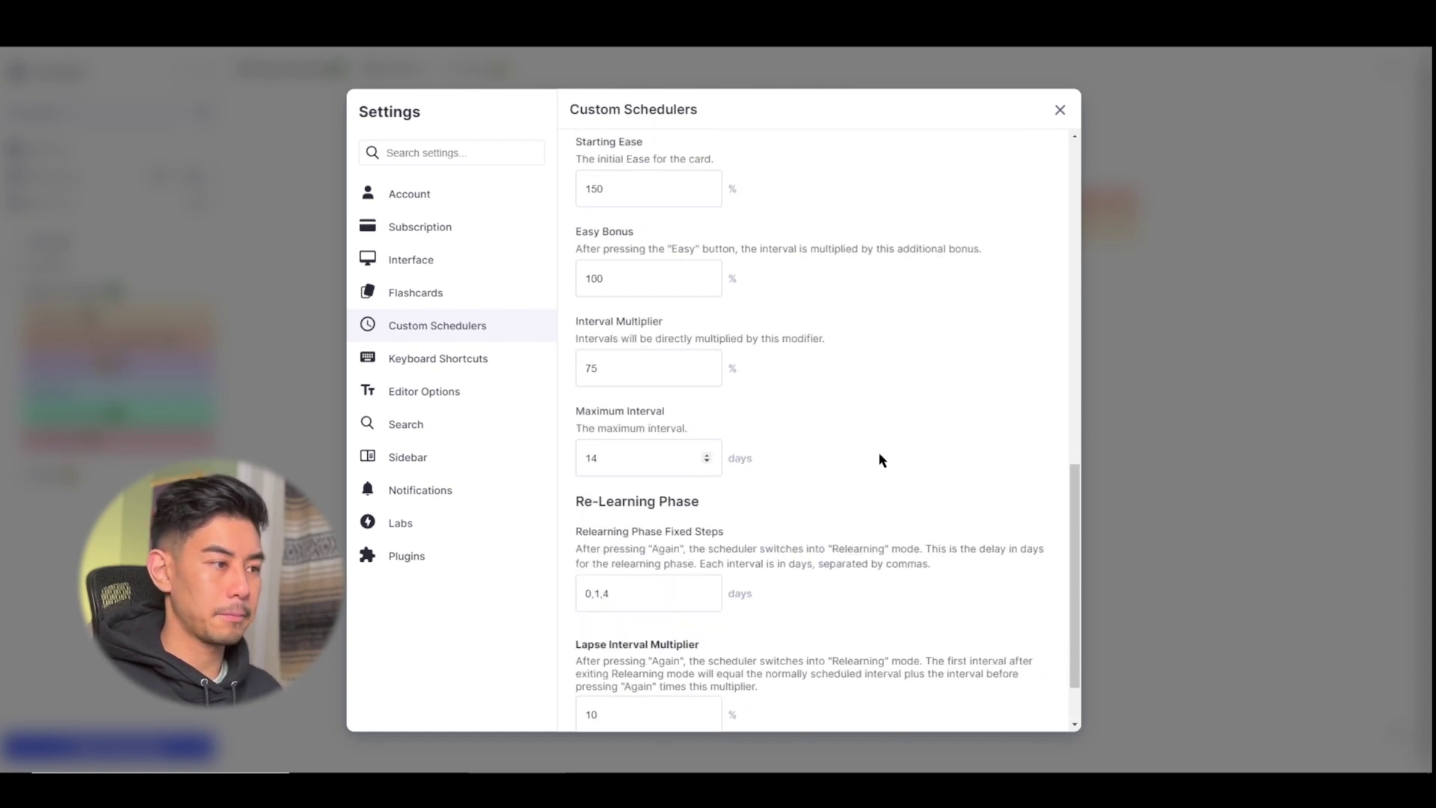
scroll(703, 483, up, 10)
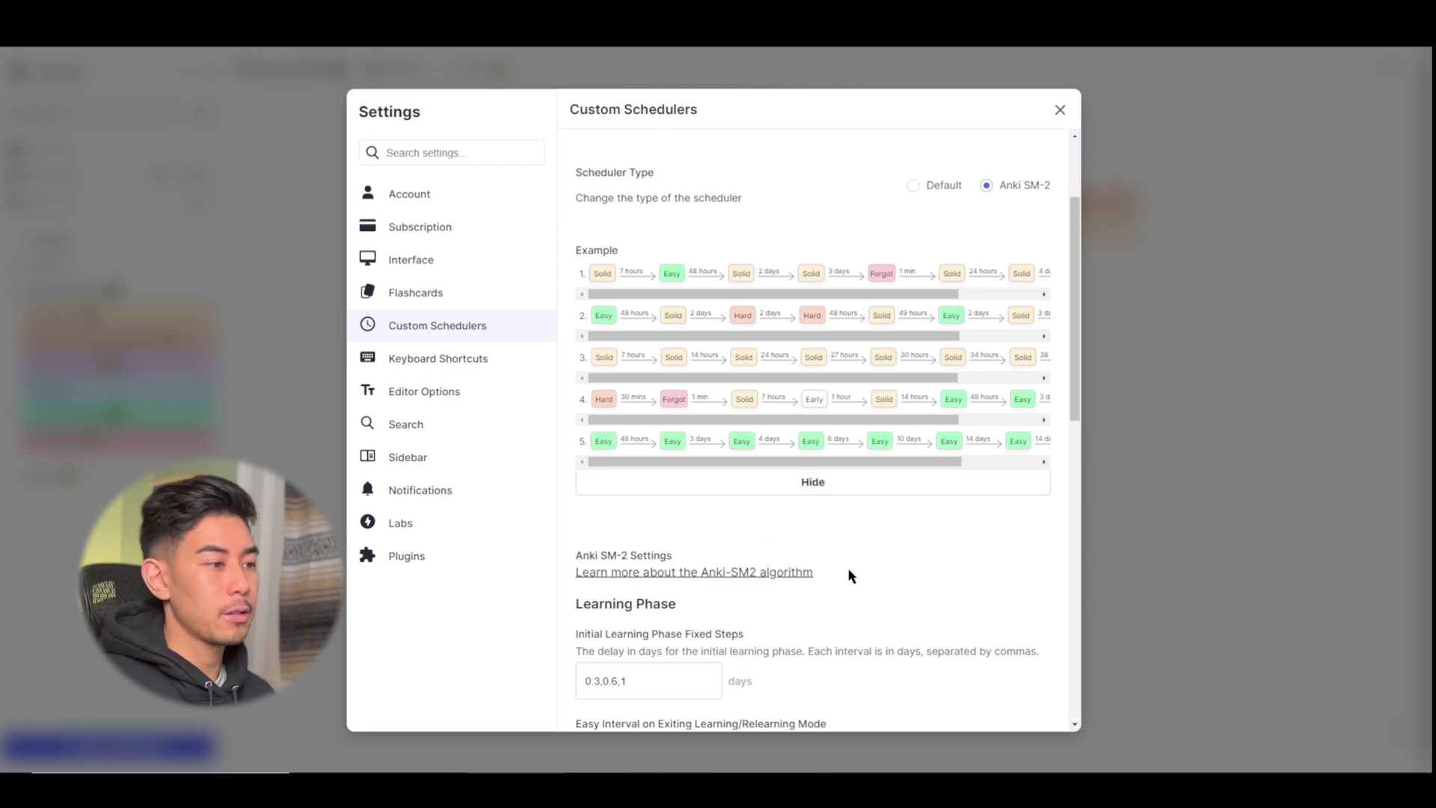
scroll(867, 601, down, 1)
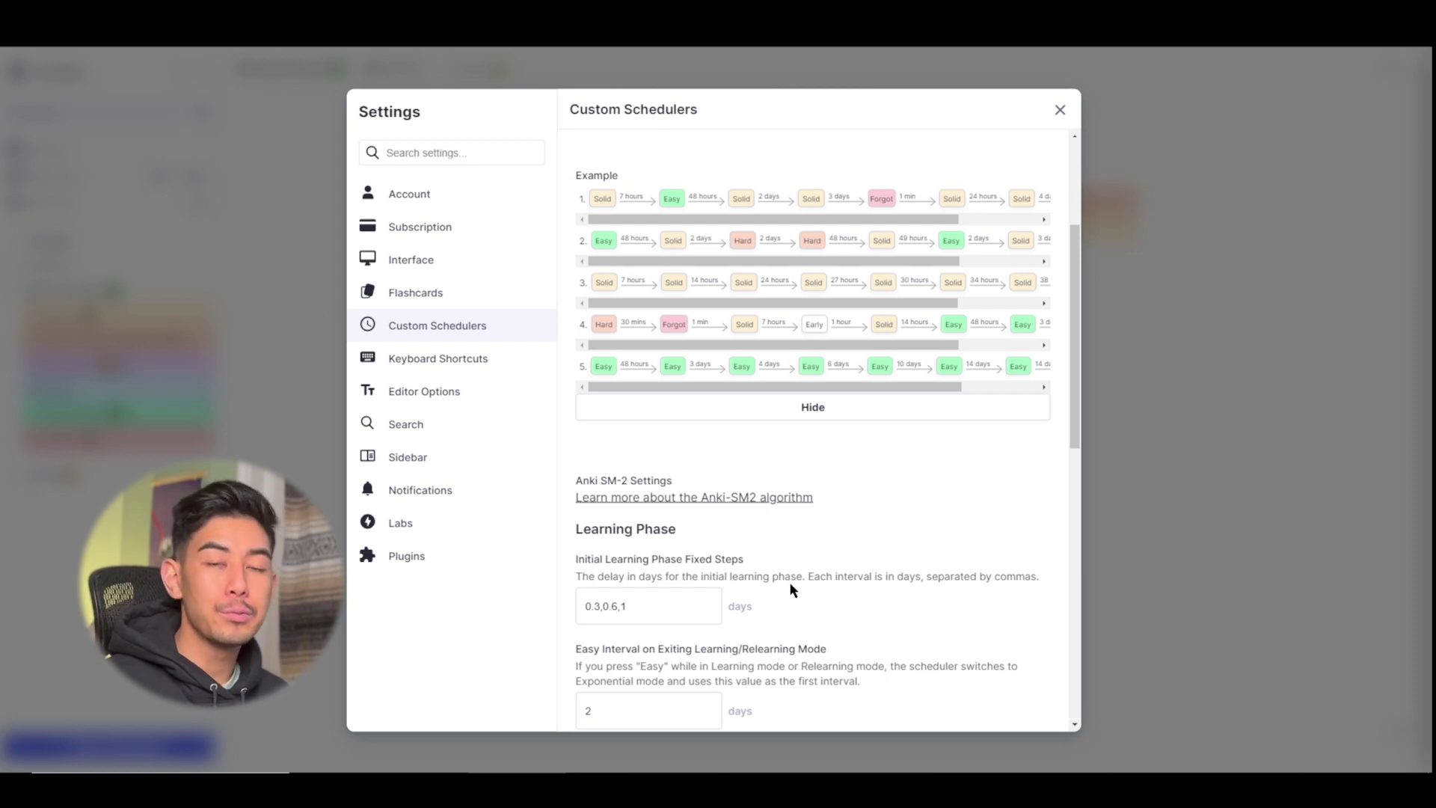
scroll(800, 572, down, 10)
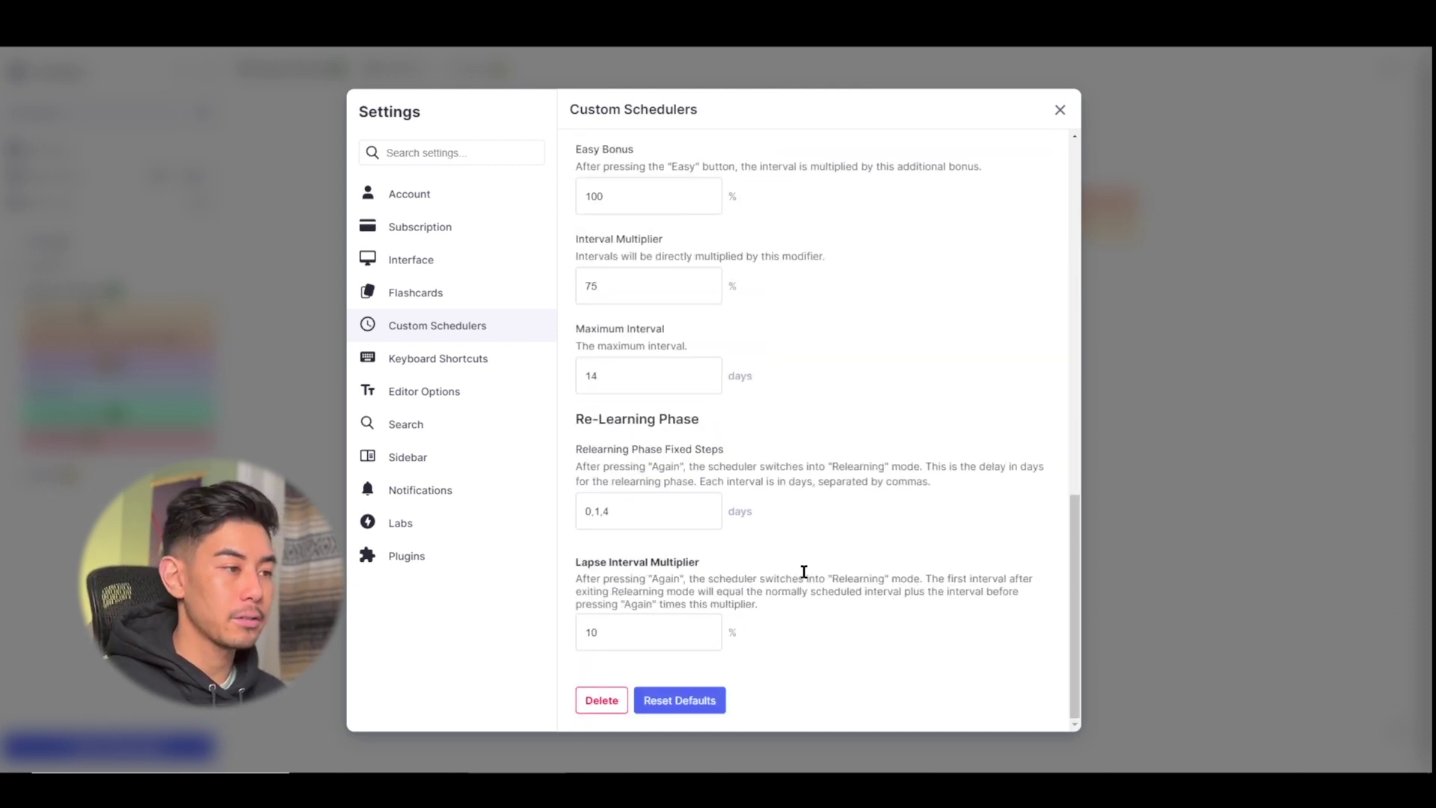
Close Settings and list All Notes by Folders, showing the 64 folders
click(1060, 110)
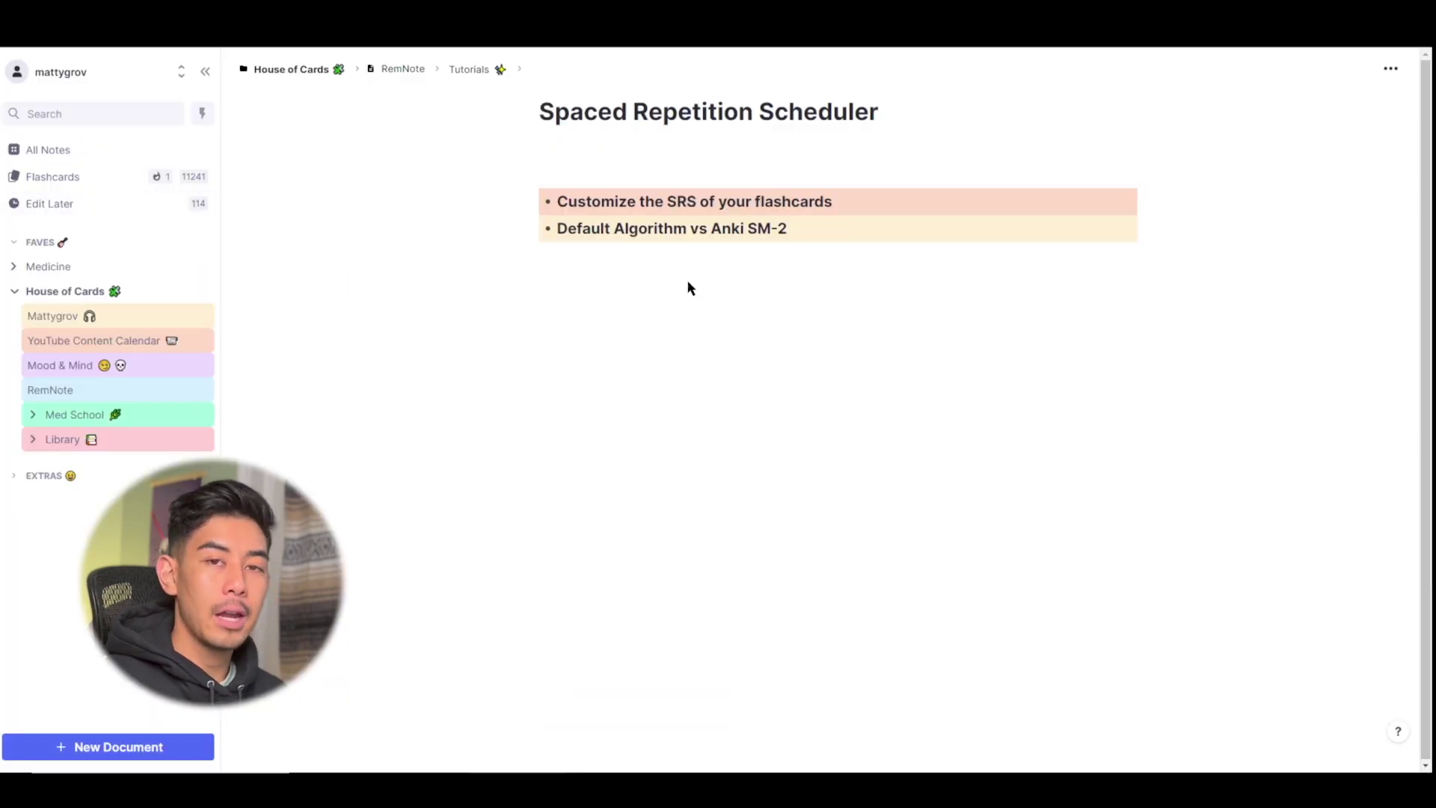
click(60, 152)
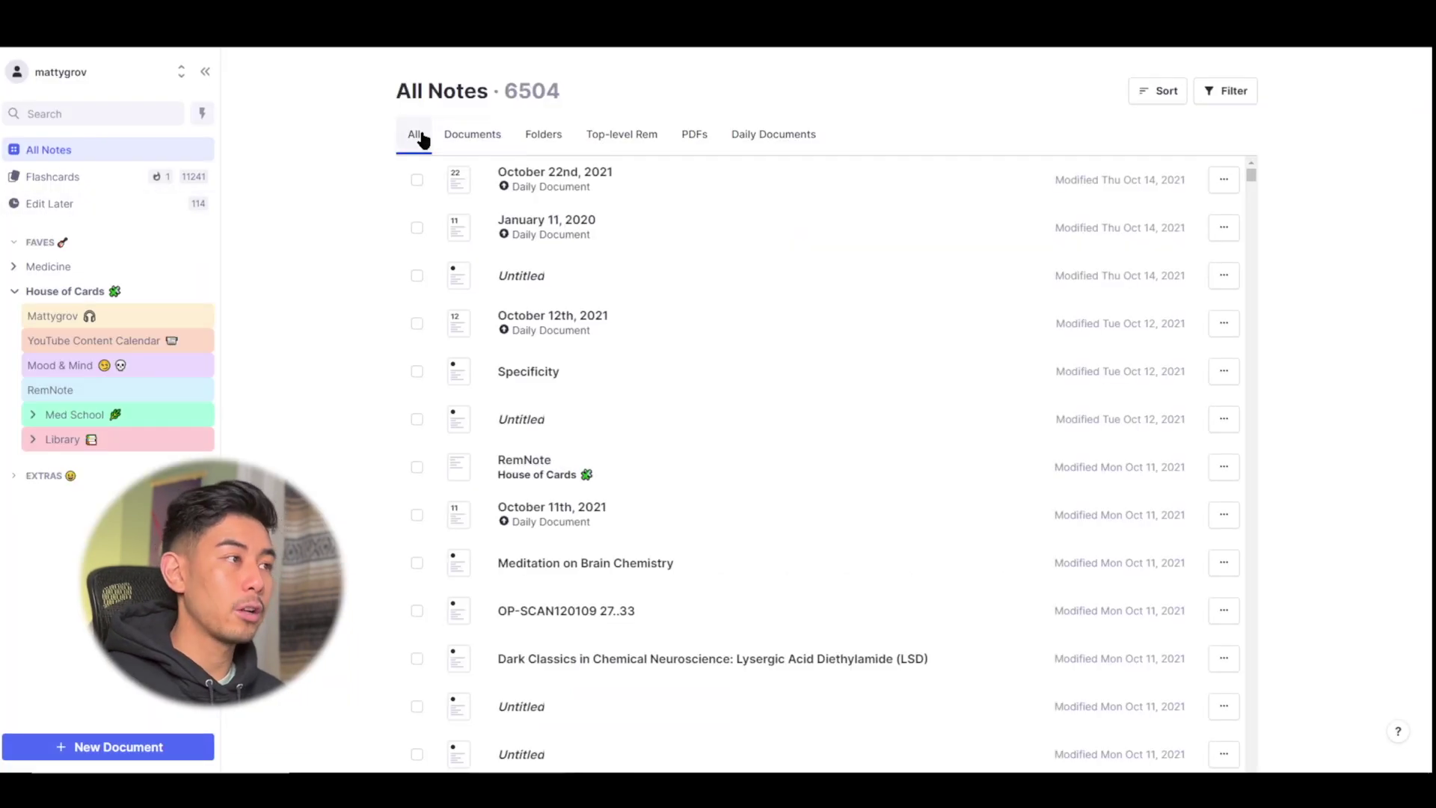
click(540, 139)
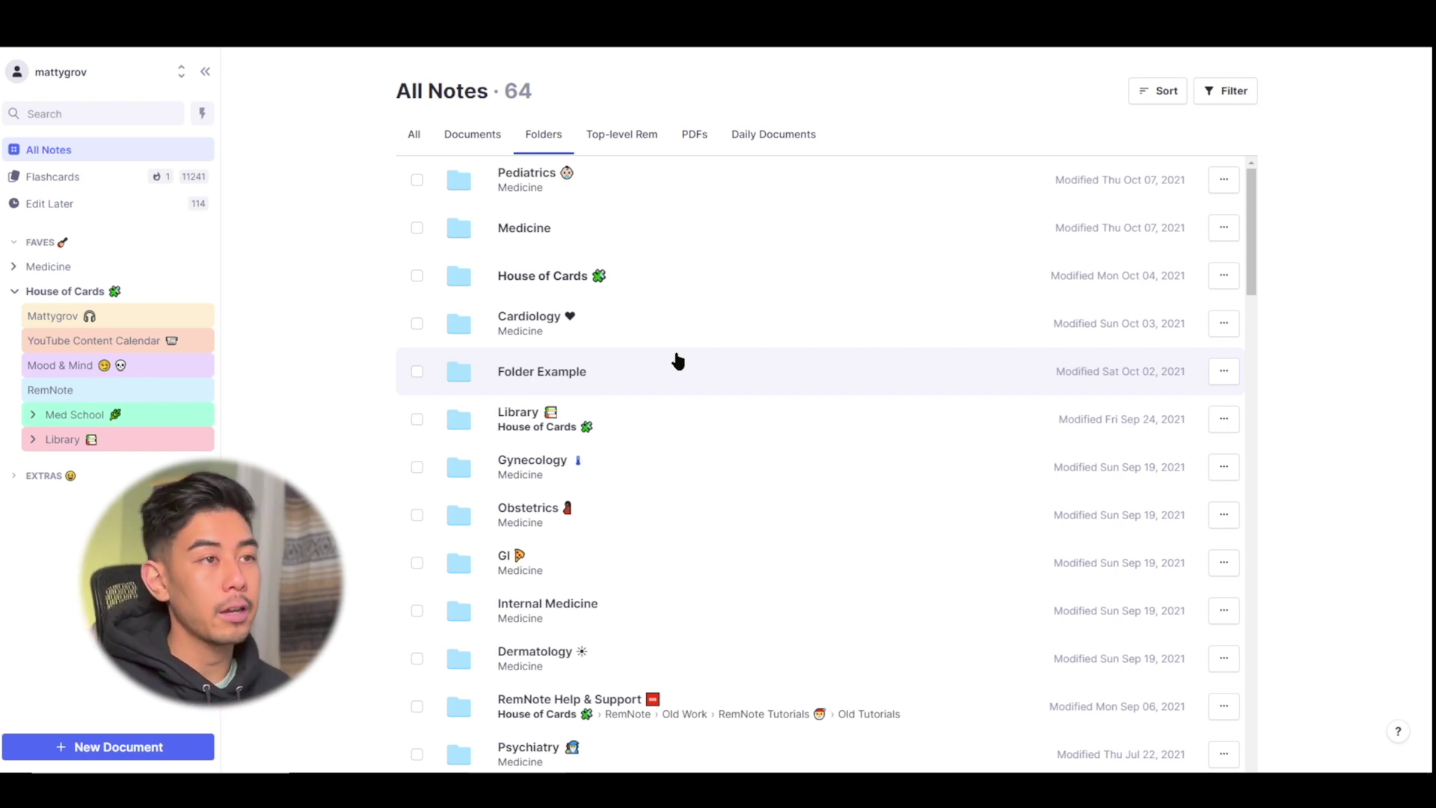
Apply the user's Exam Crunchtime scheduler to the Pediatrics folder through Customize Spaced Repetition
click(1224, 187)
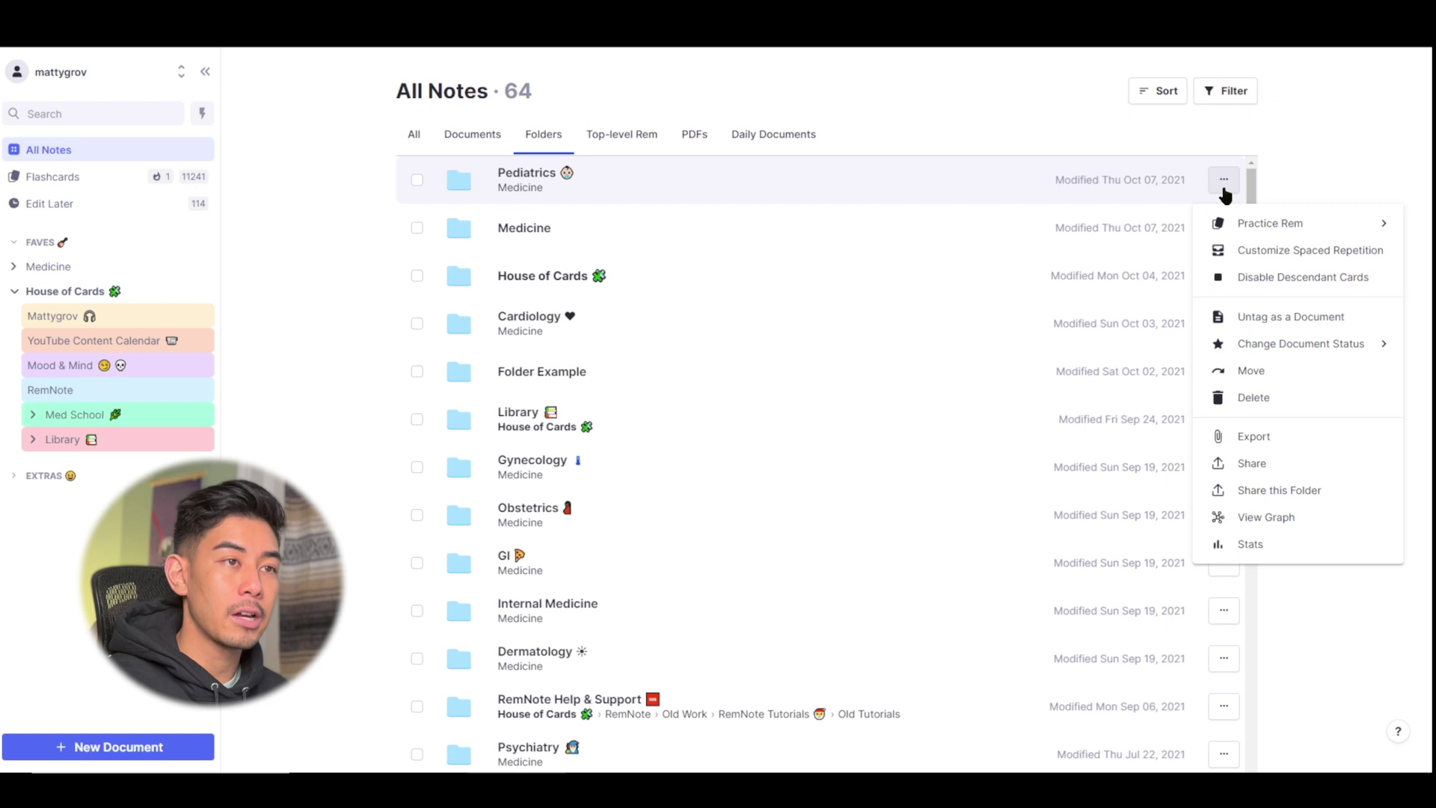
click(1309, 254)
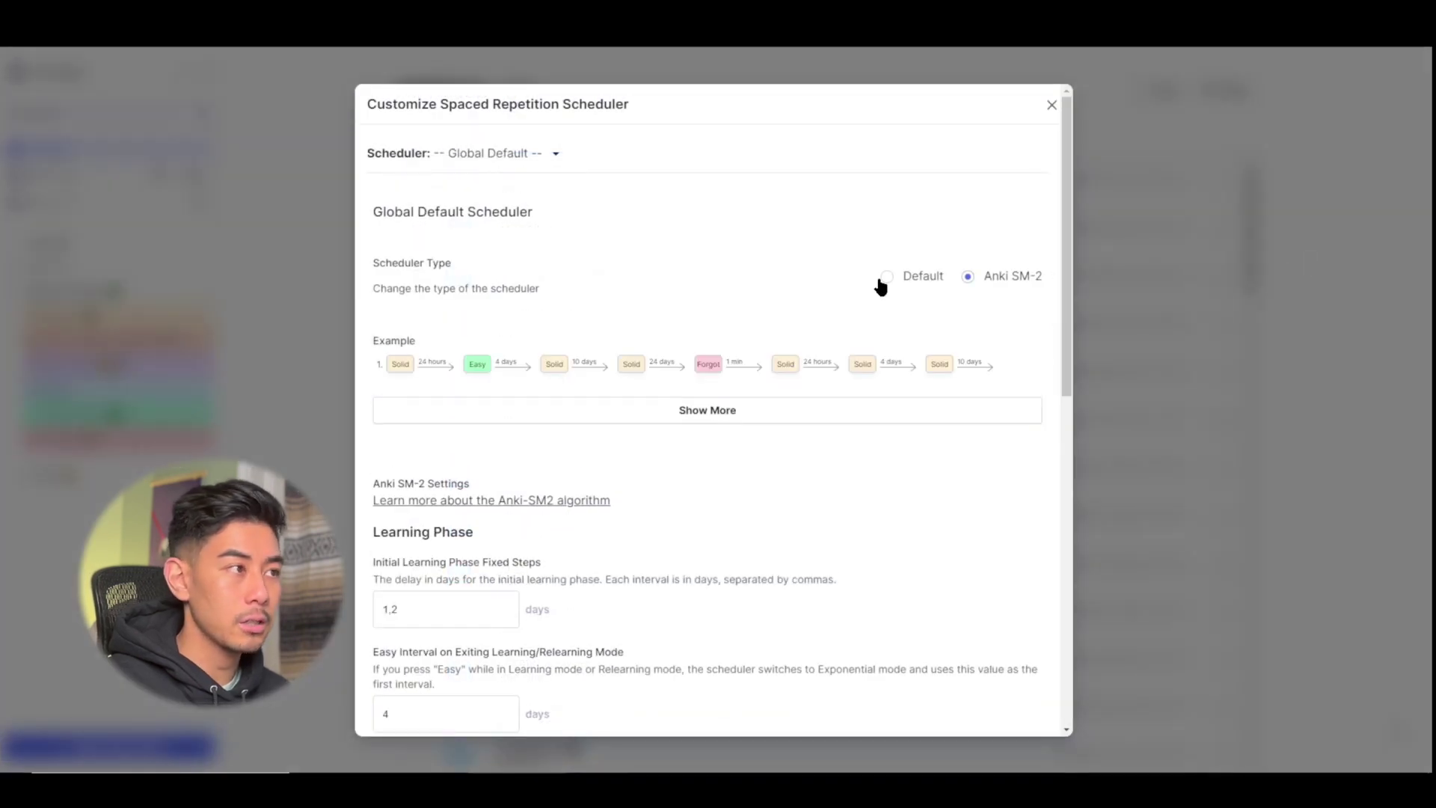
click(554, 155)
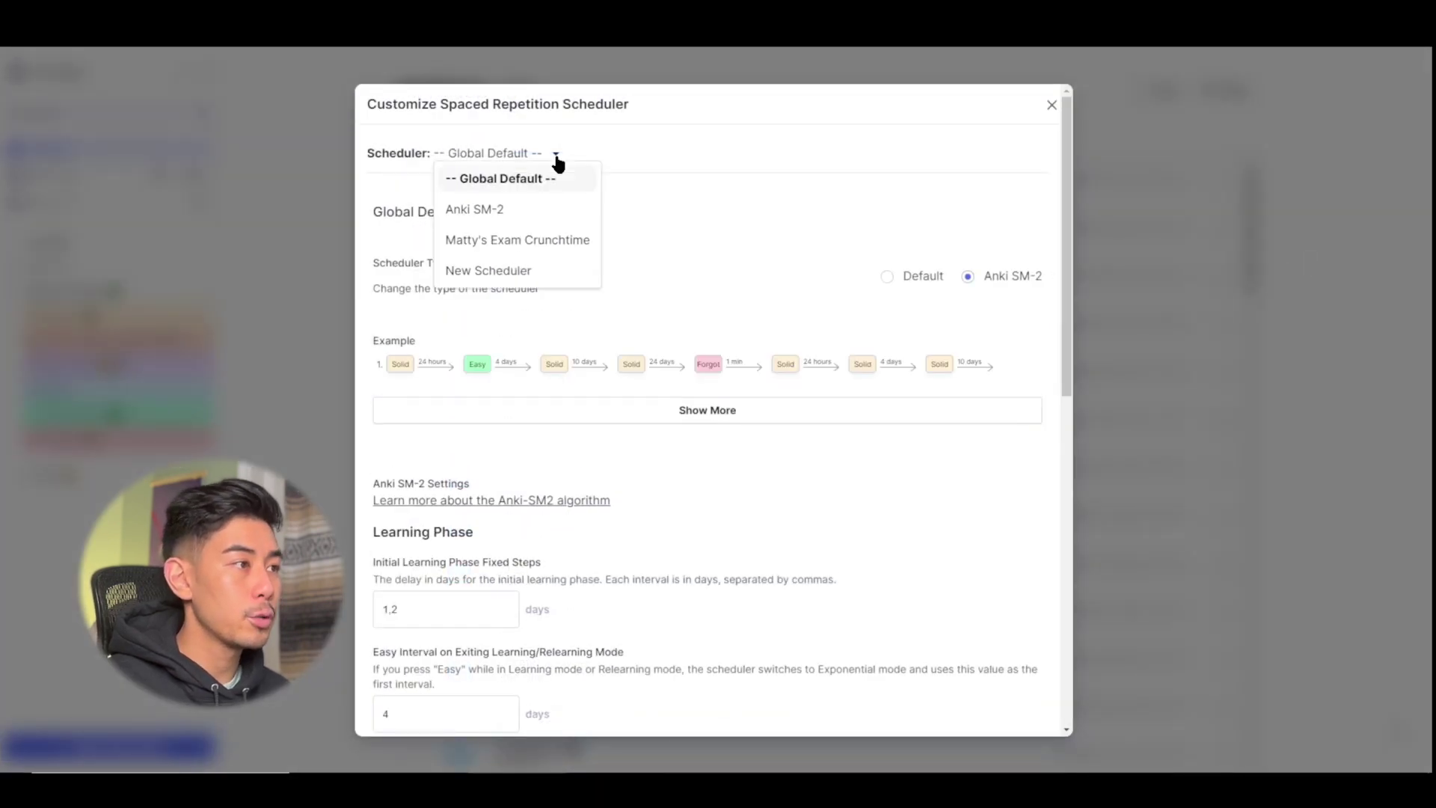
click(531, 240)
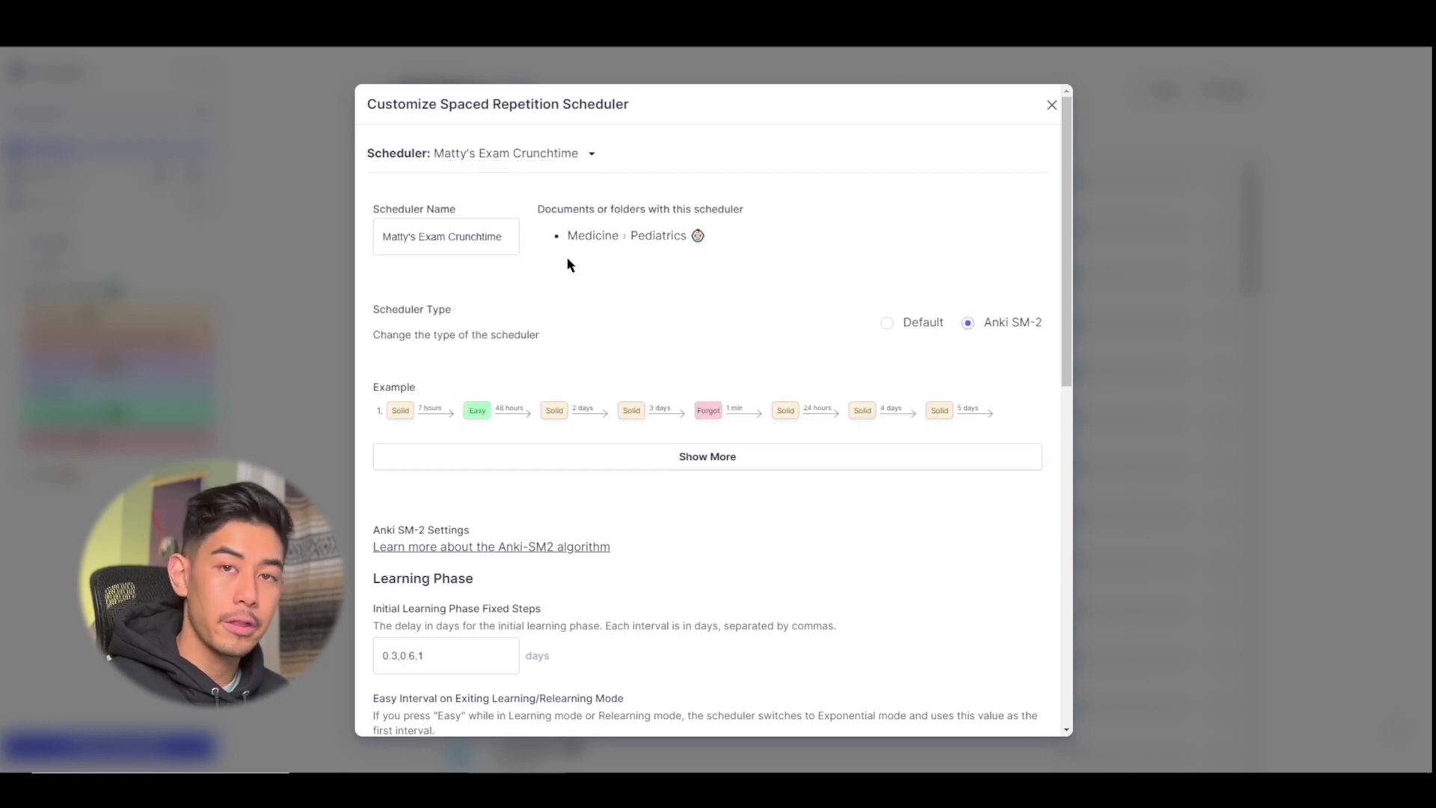
click(1221, 195)
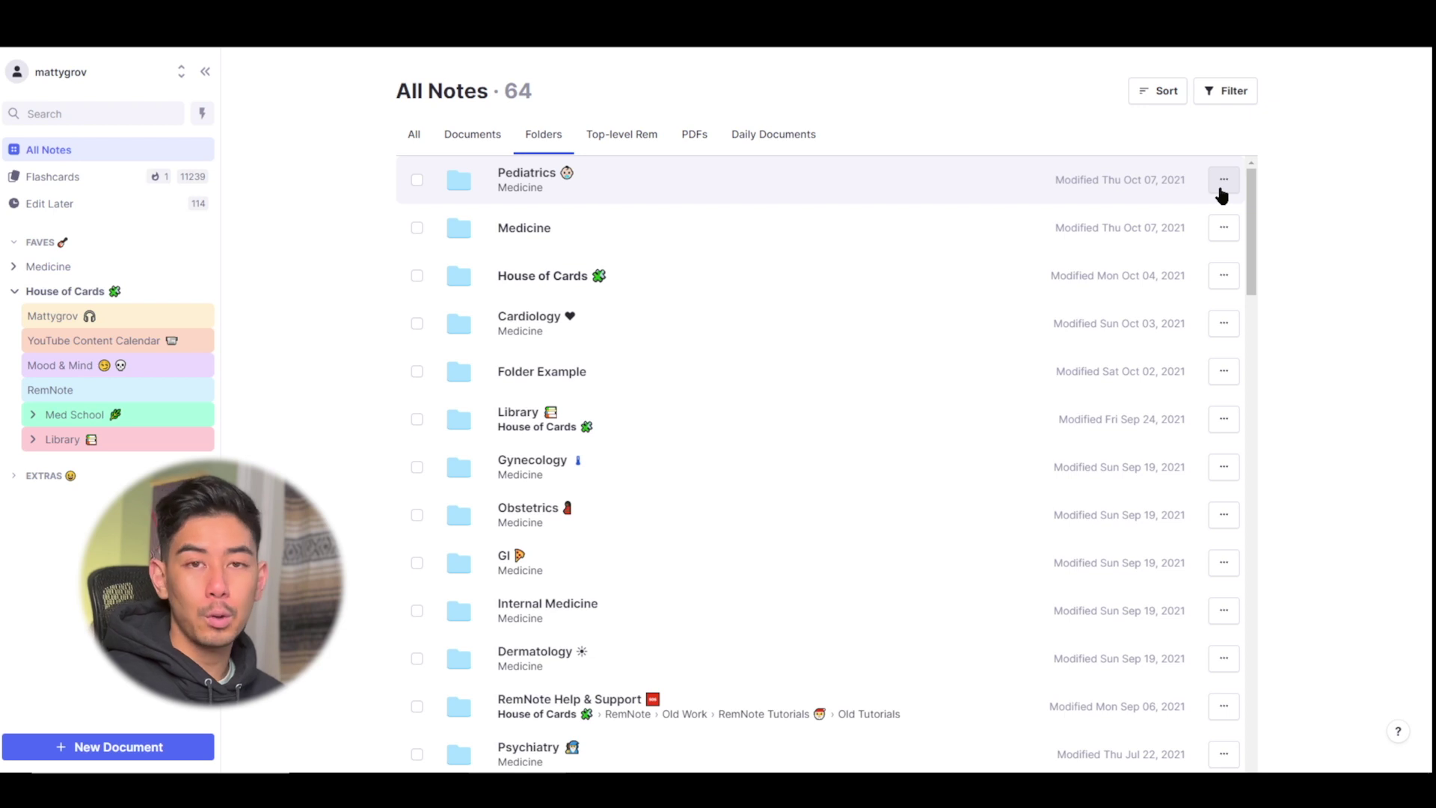
Start practising the Pediatrics flashcards and reveal the current card's answer
click(1223, 181)
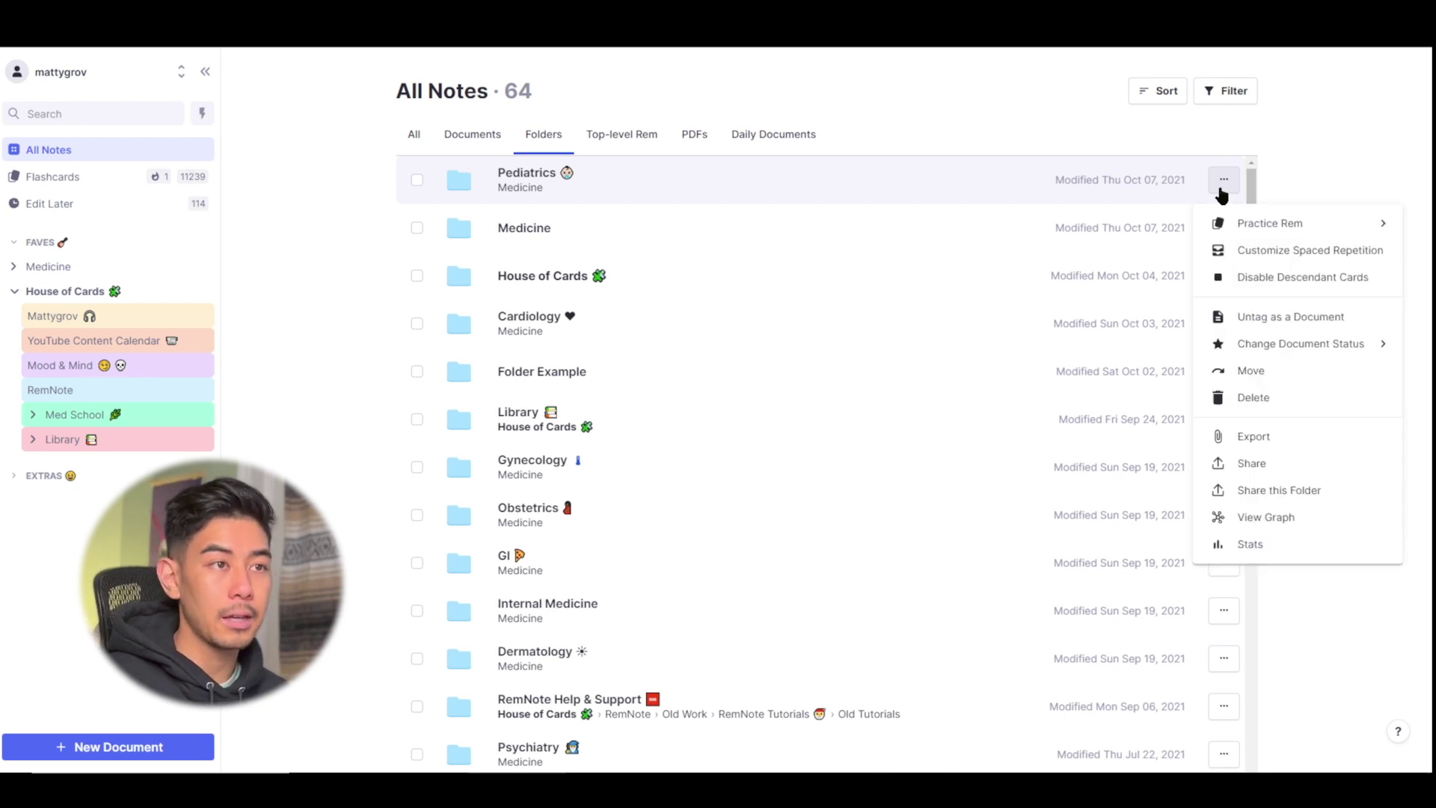
mouse_move(1246, 228)
click(1160, 246)
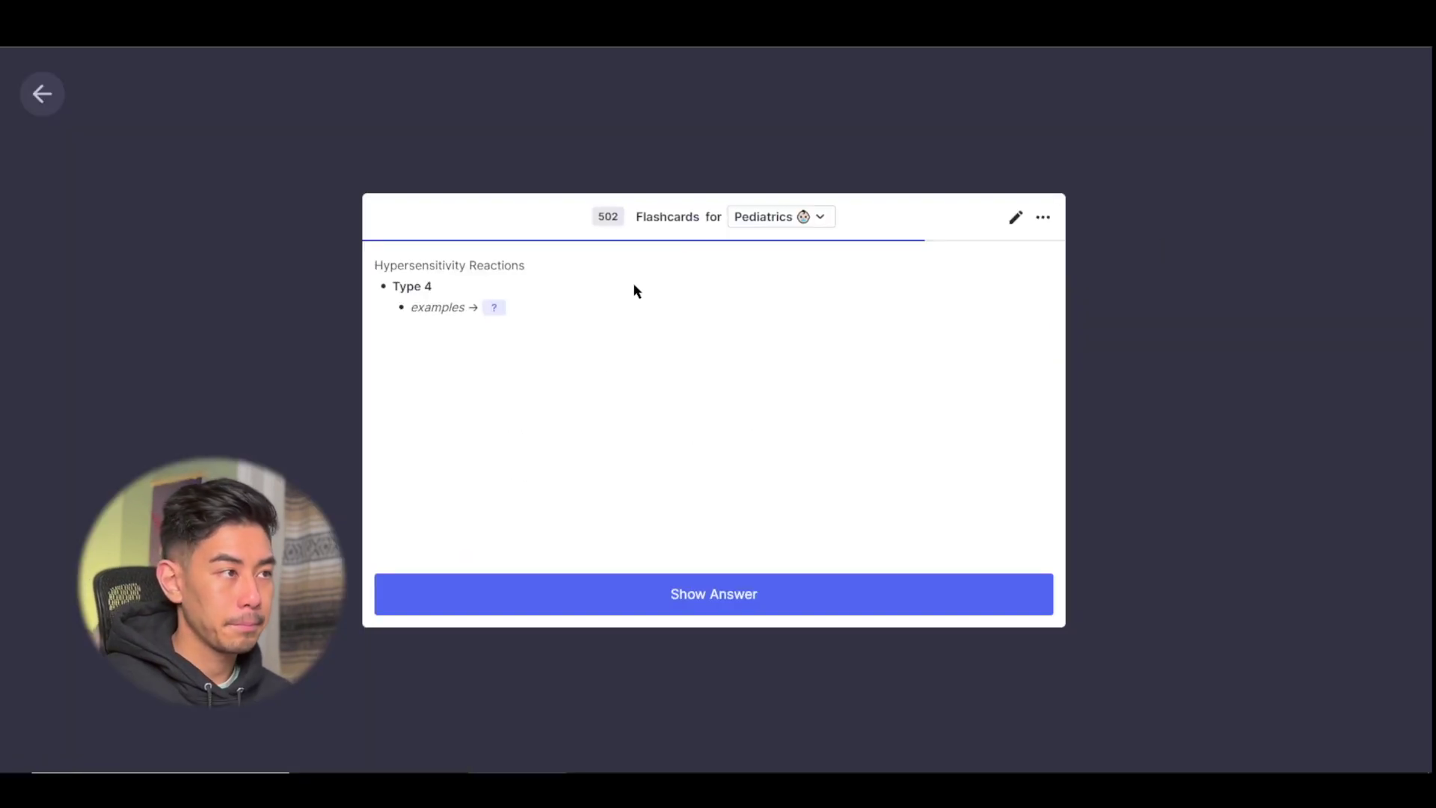
click(711, 599)
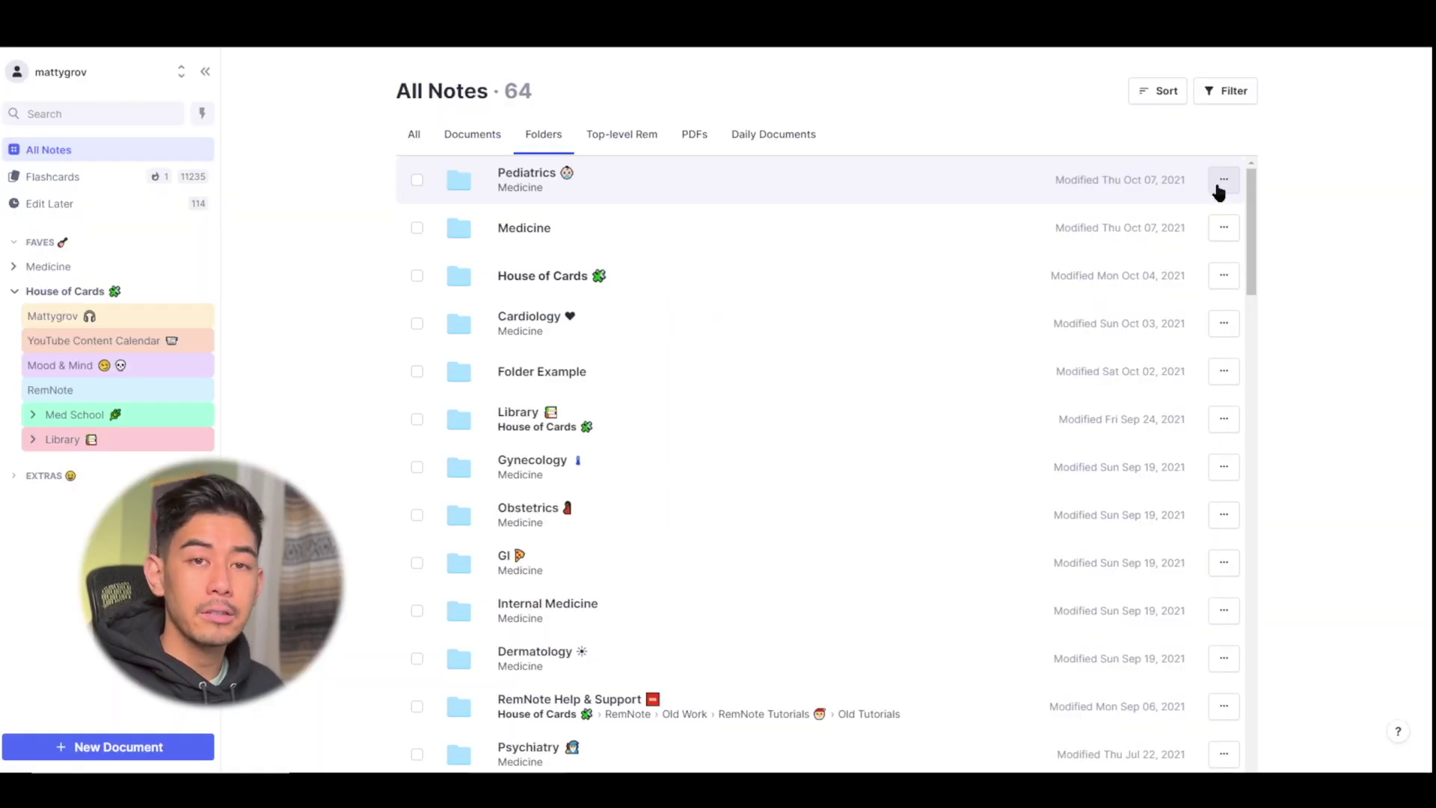
Reopen Pediatrics' spaced repetition settings and list the available schedulers
click(1223, 181)
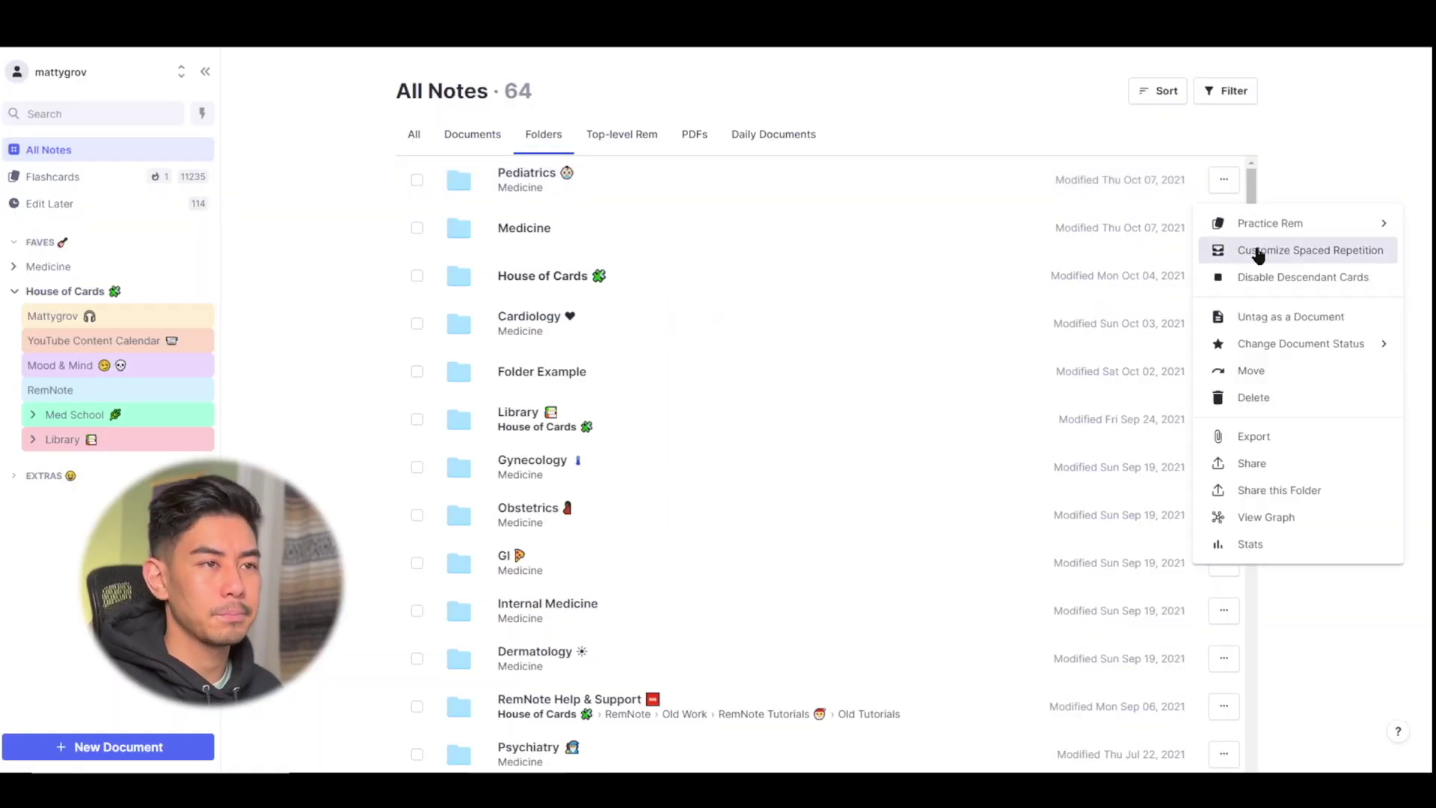
click(1241, 249)
click(540, 160)
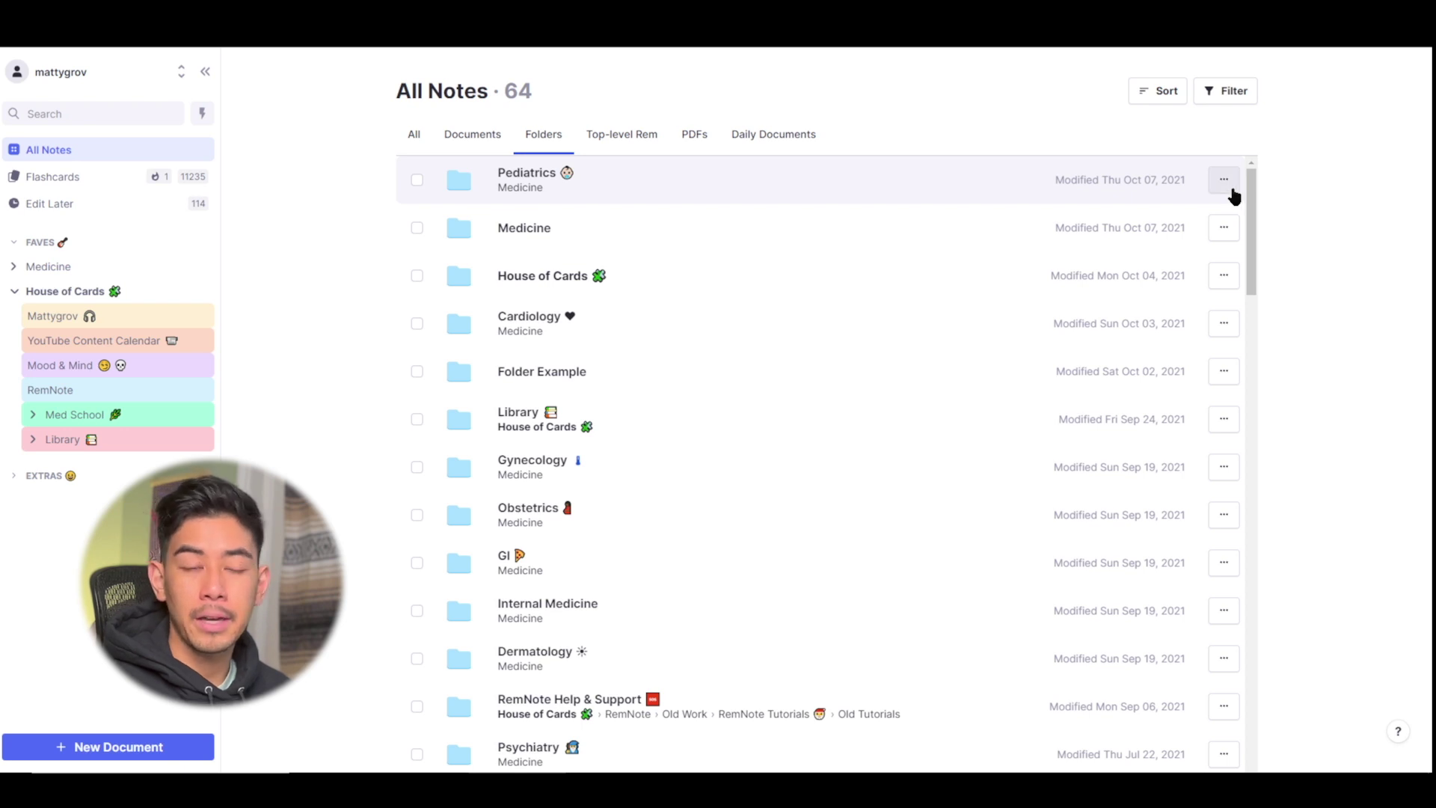
click(1230, 189)
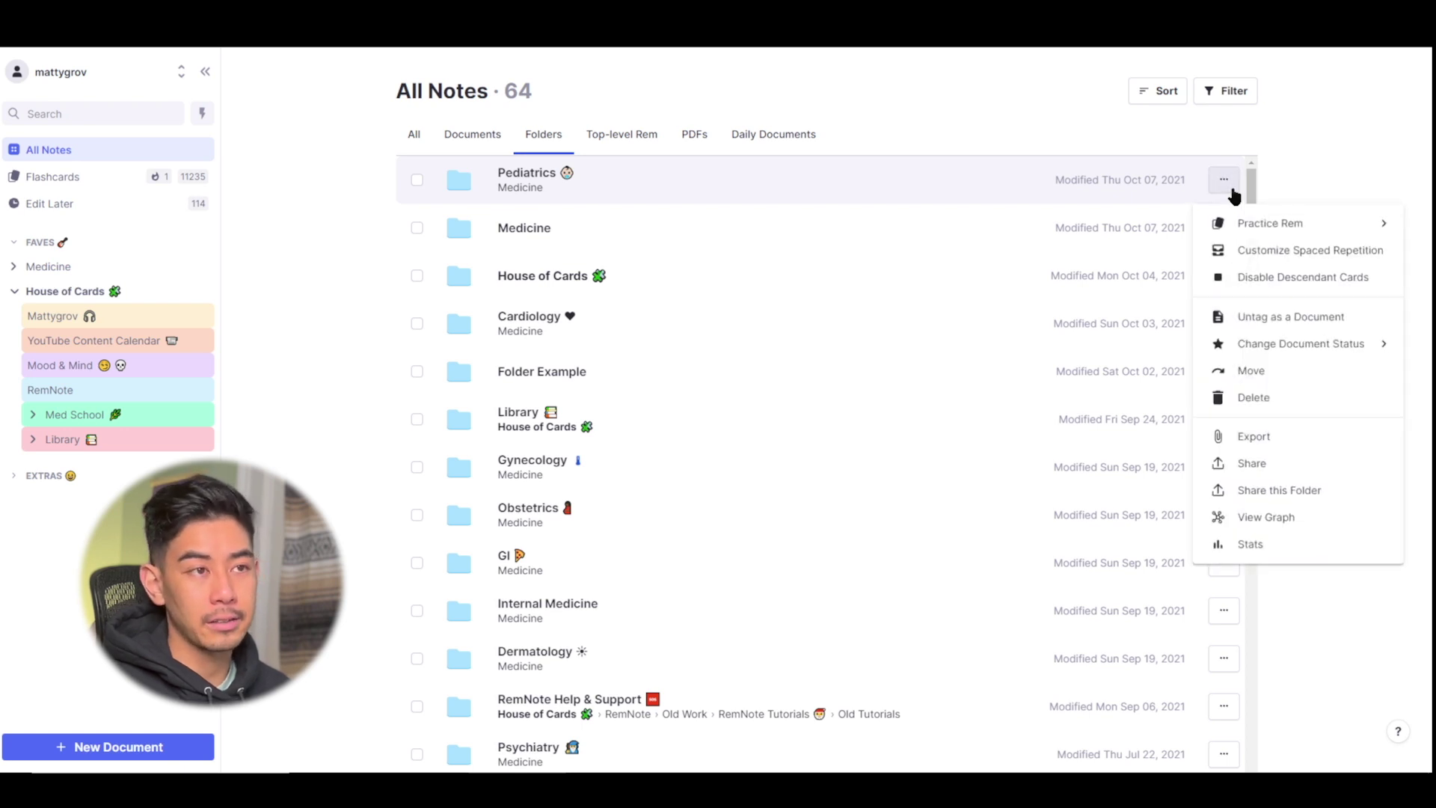
click(1291, 277)
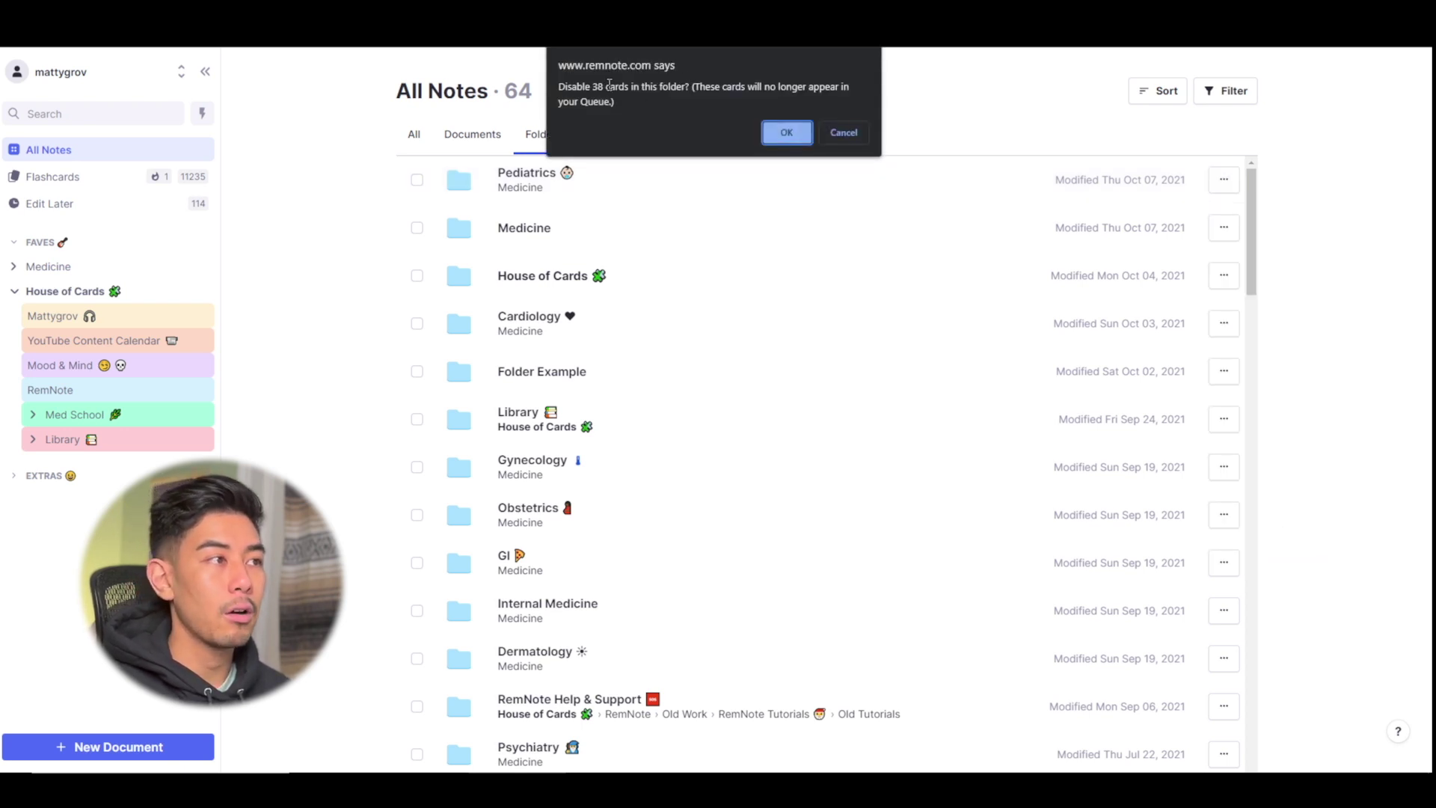
drag(559, 87, 683, 87)
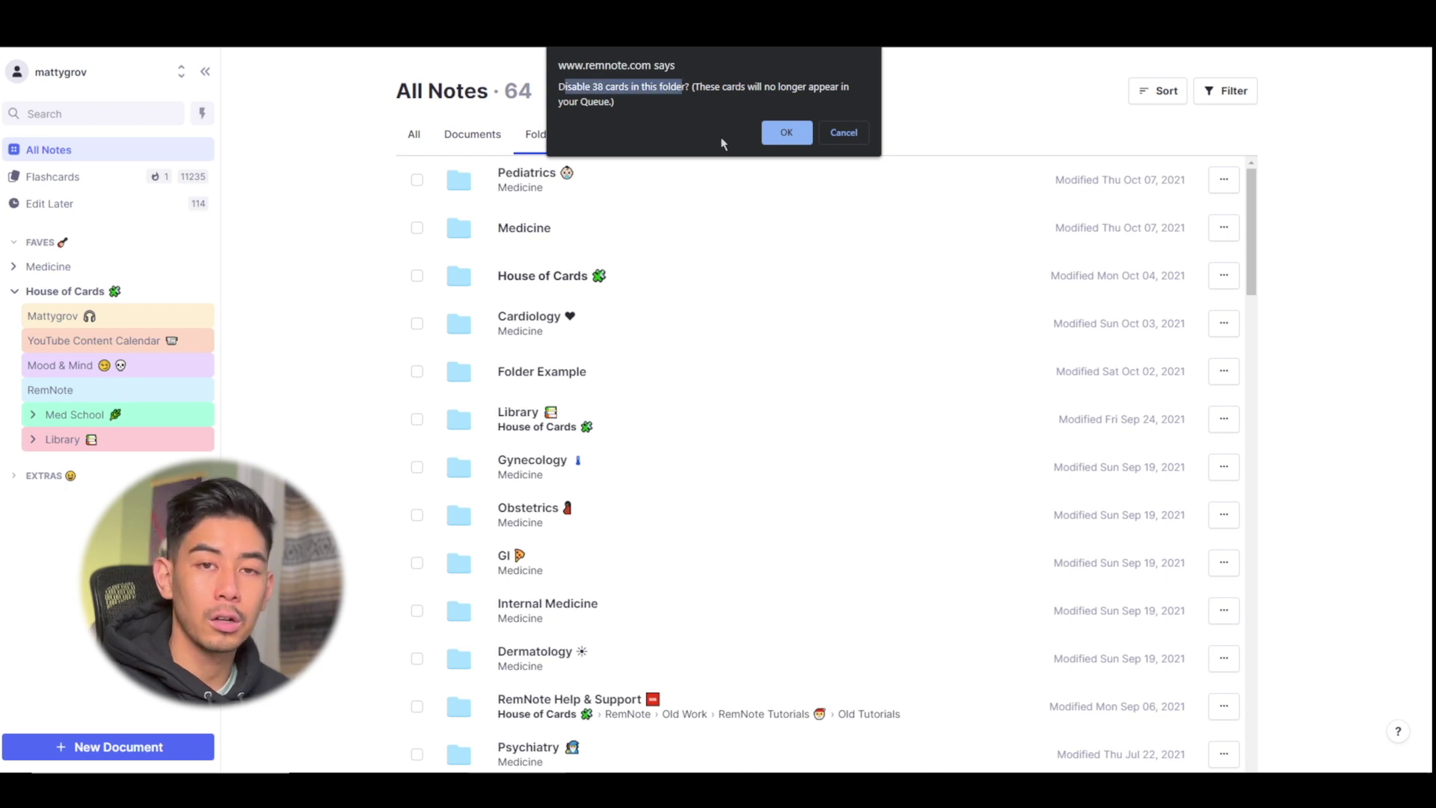
click(843, 135)
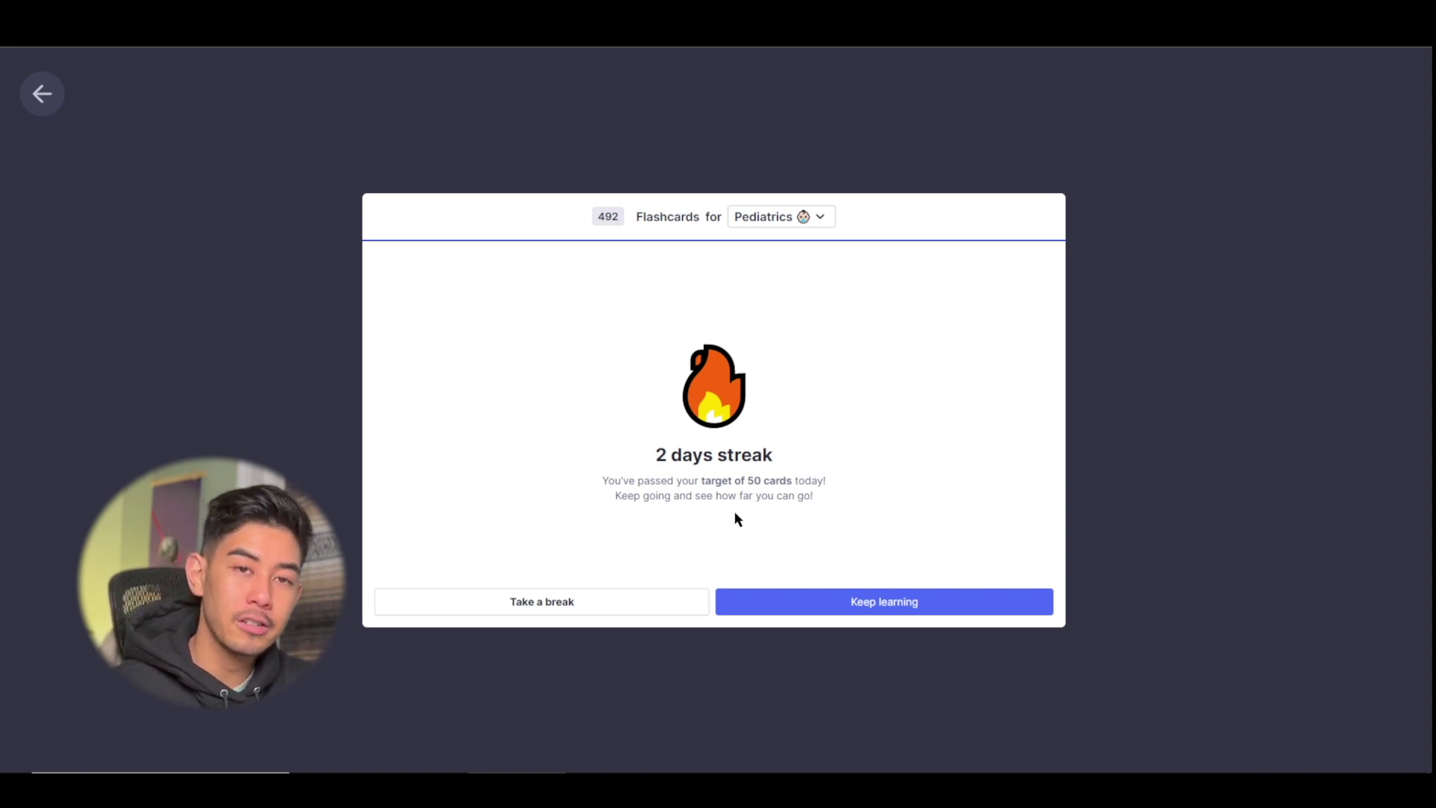
Read the tooltip on the passed 50-card daily target in the streak screen
mouse_move(754, 492)
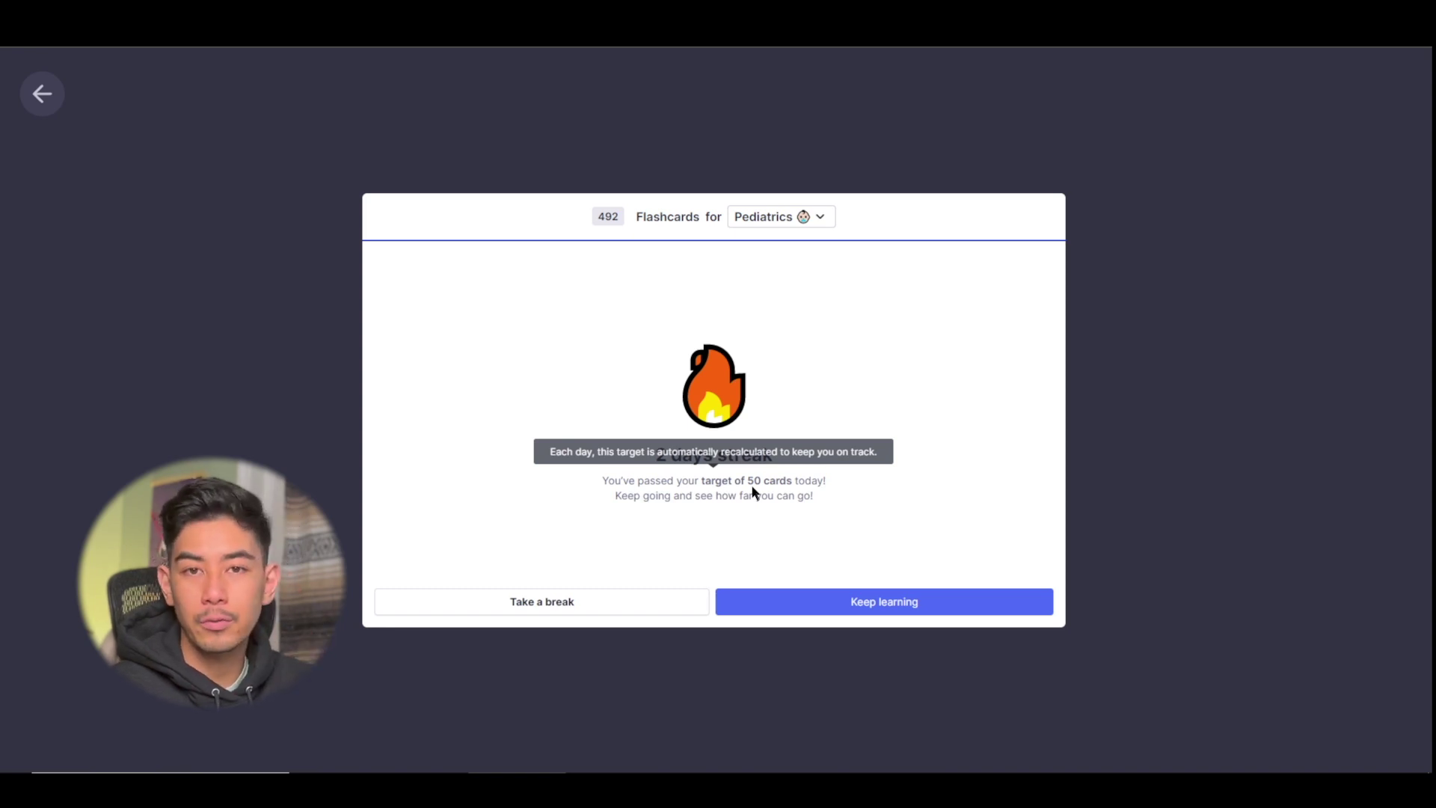
Exit the practice queue and highlight the Maximum Daily Target of 50 in Flashcards settings
click(43, 96)
click(46, 72)
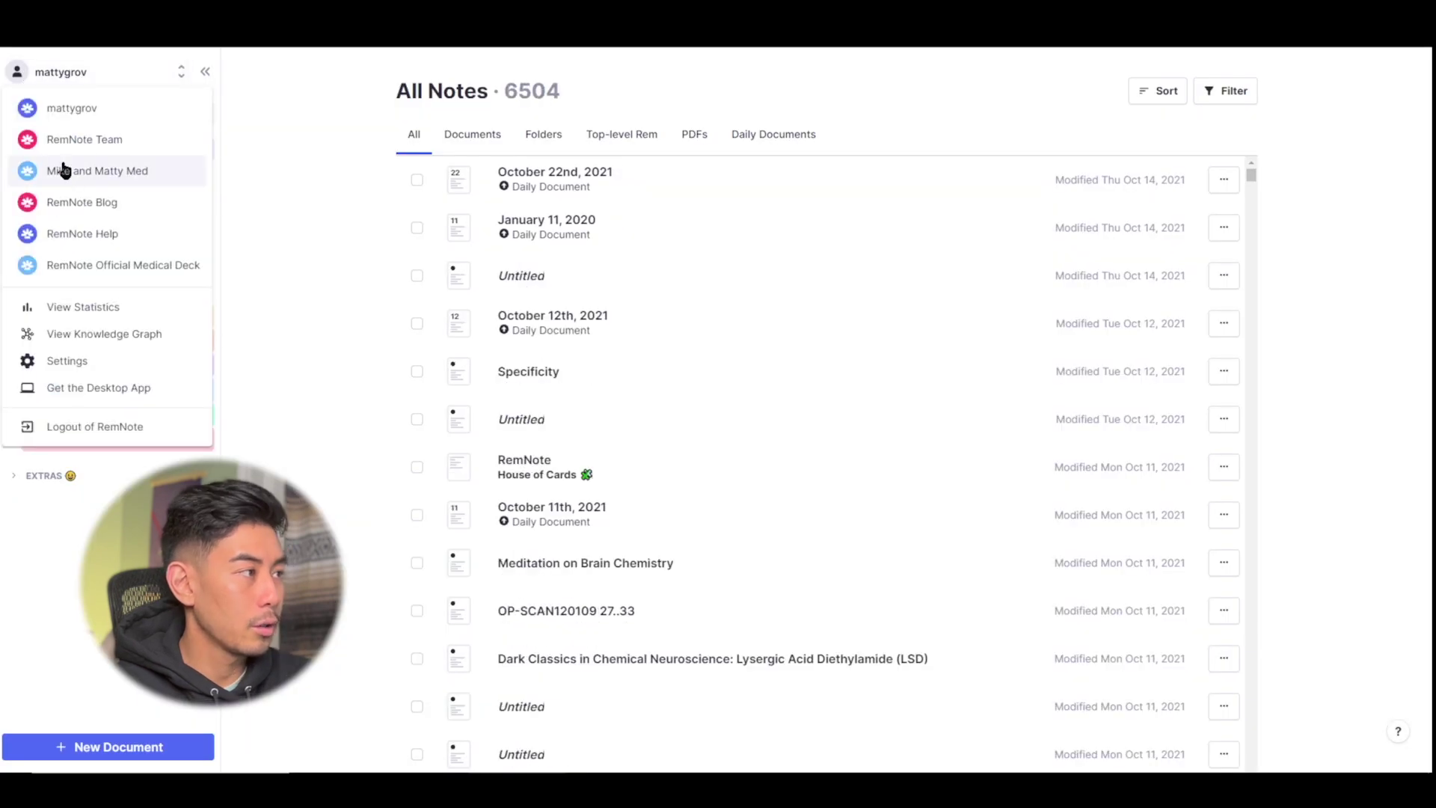
click(82, 360)
click(437, 294)
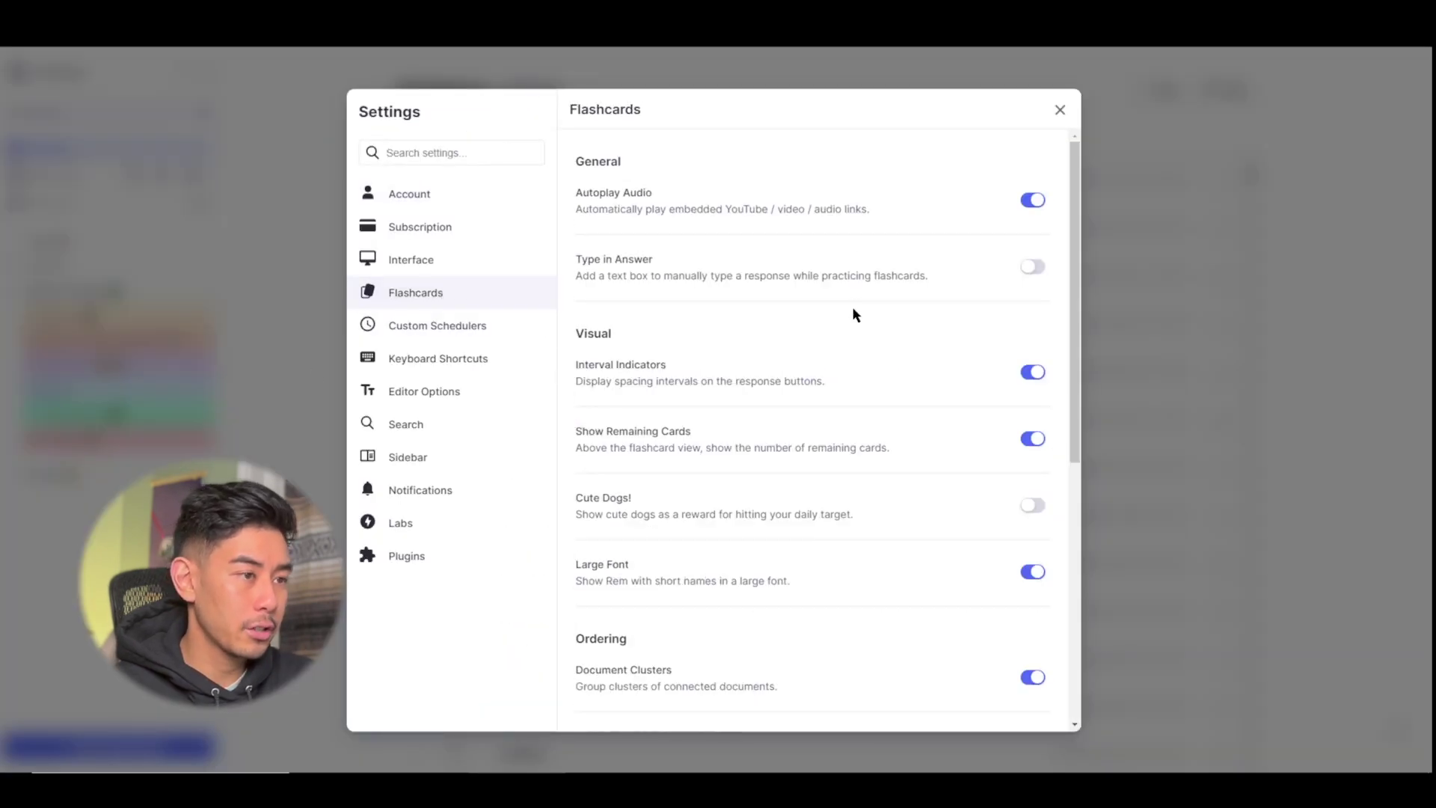
scroll(815, 354, down, 6)
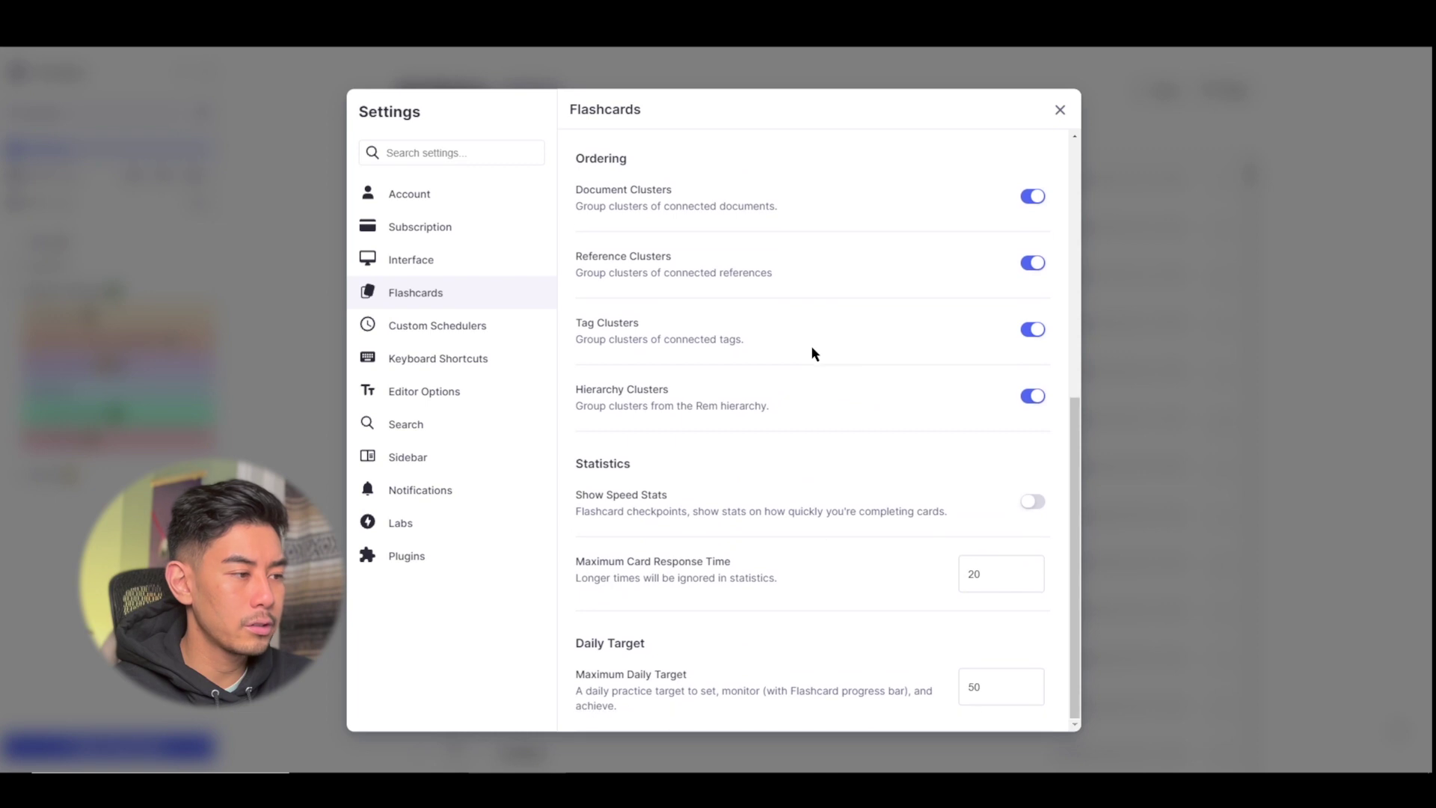
drag(575, 680, 721, 684)
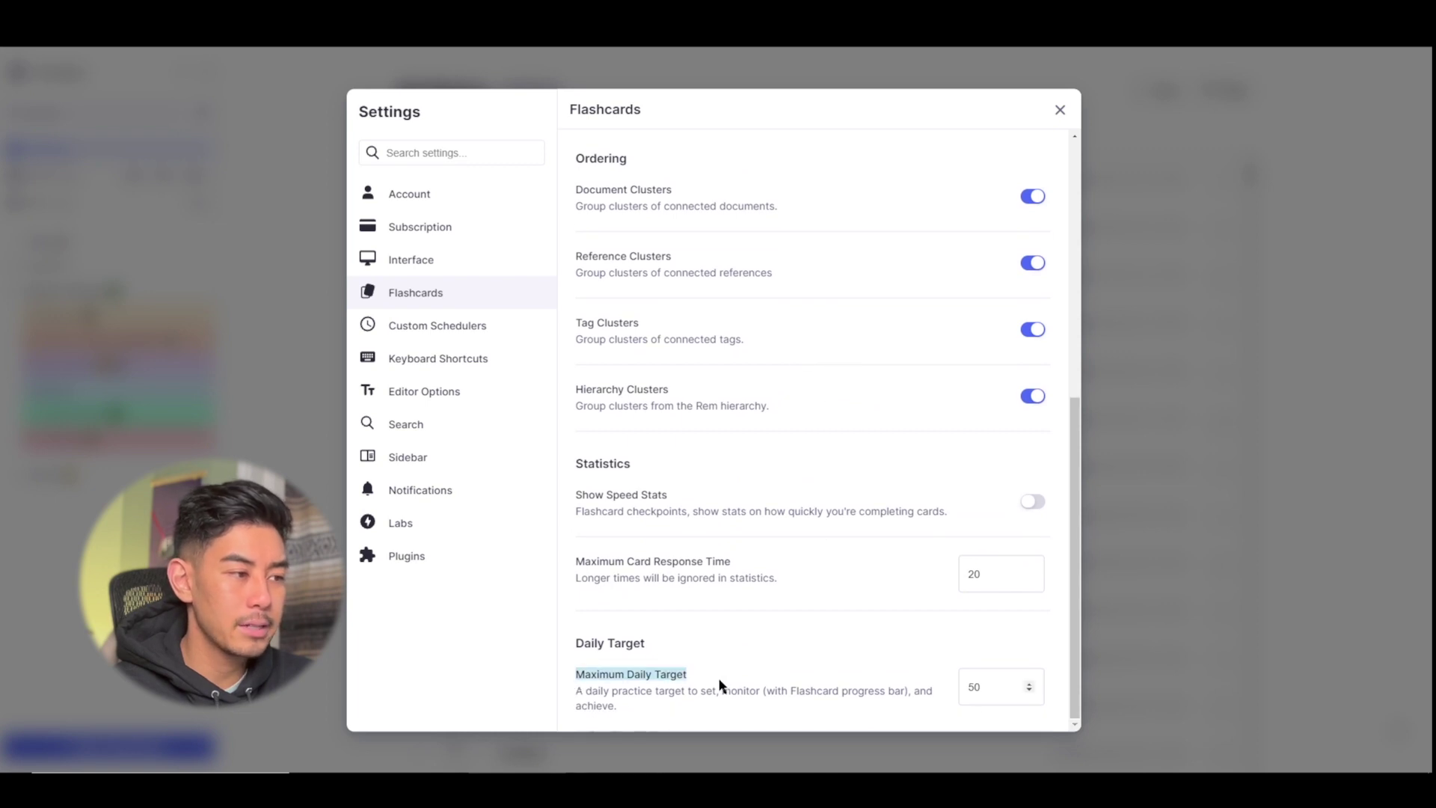